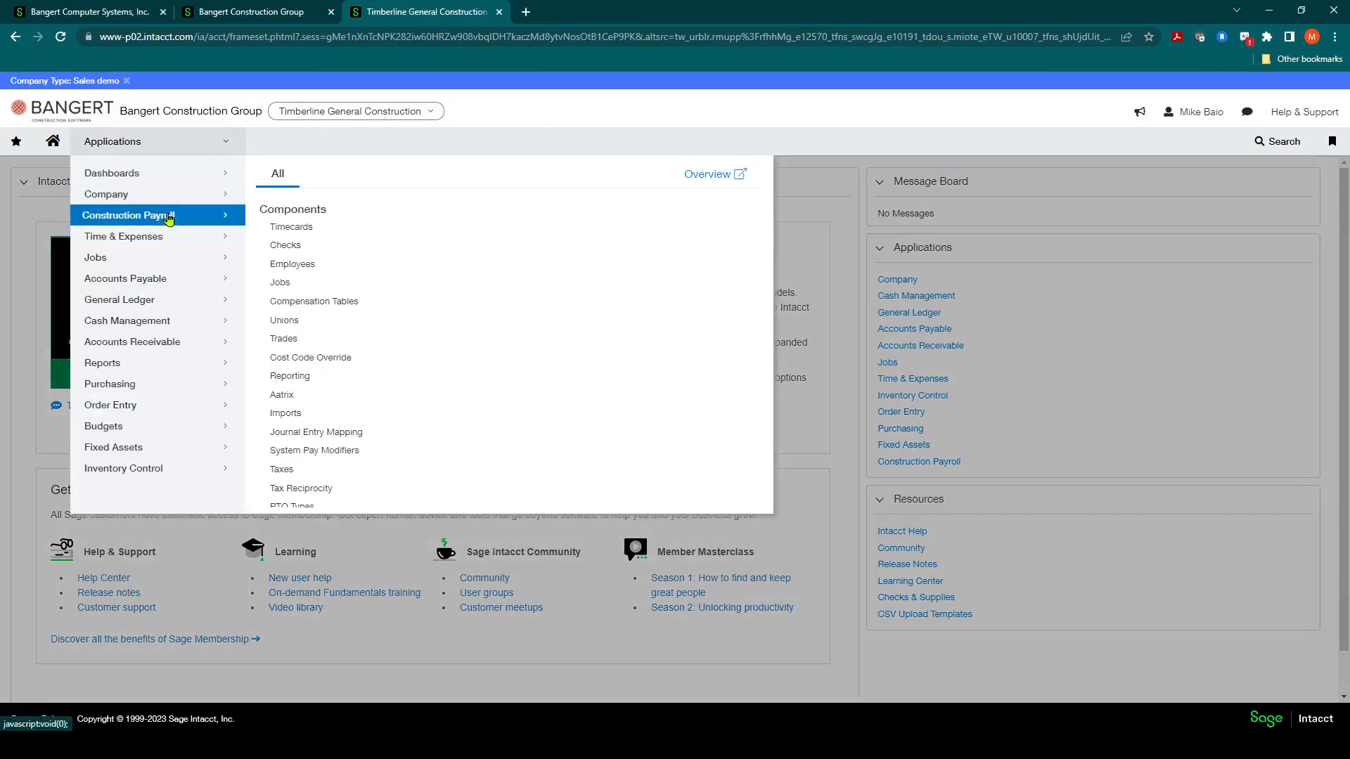
Step: Open the Compensation Tables list under Construction Payroll
click(325, 303)
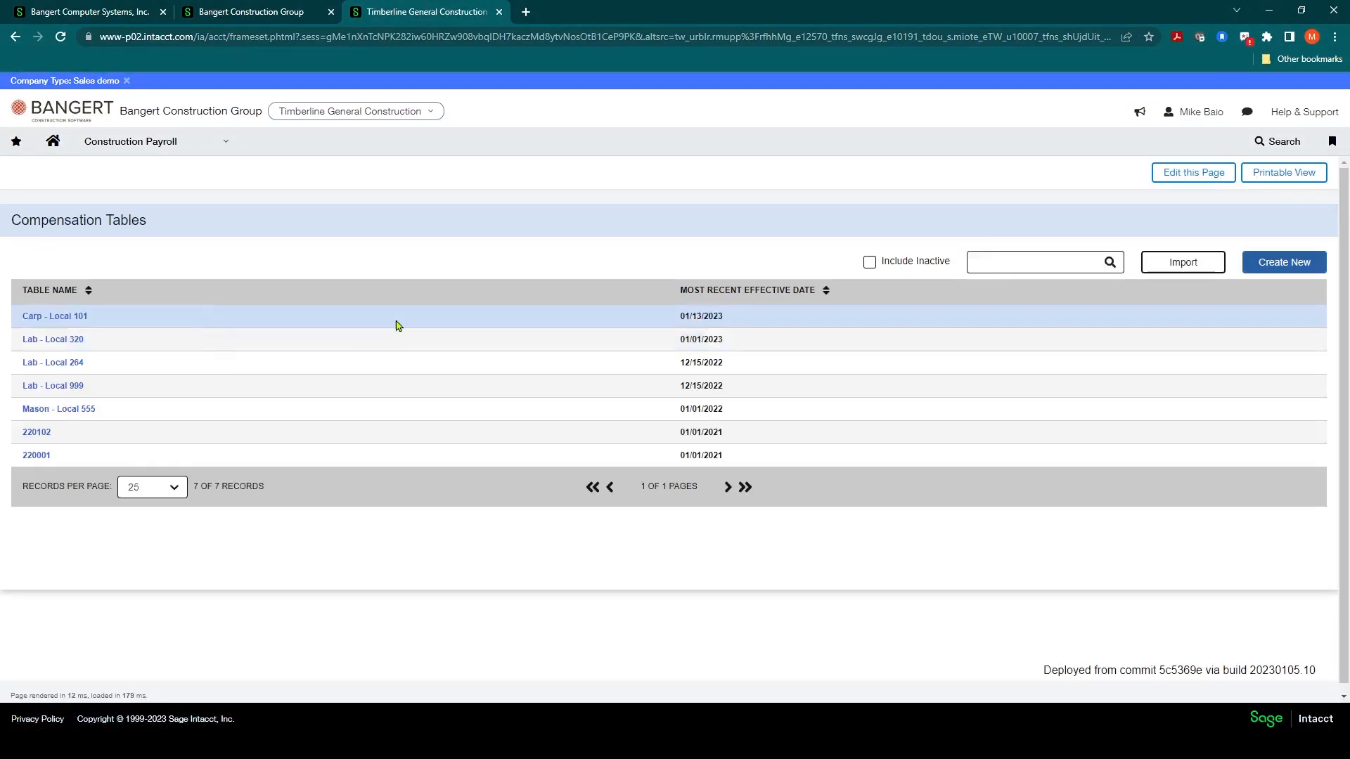
click(1260, 268)
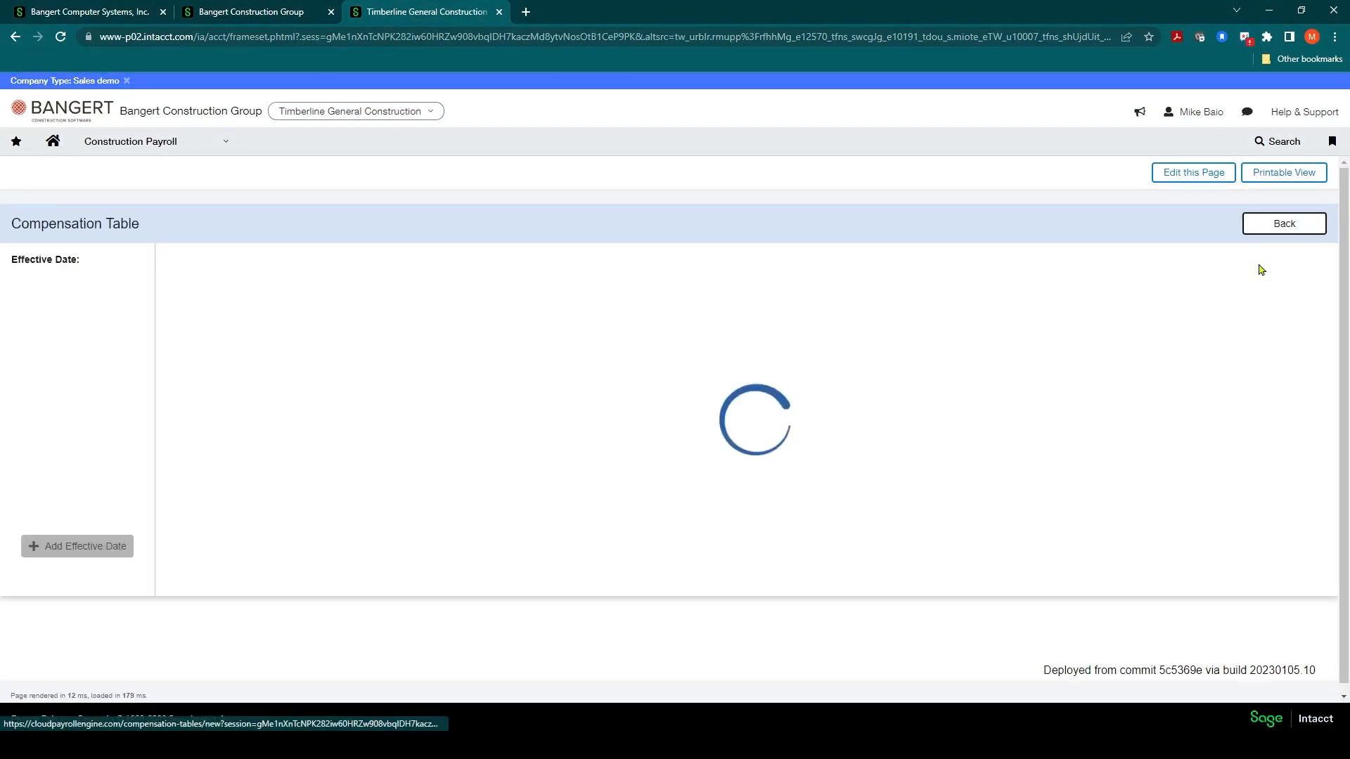
click(233, 316)
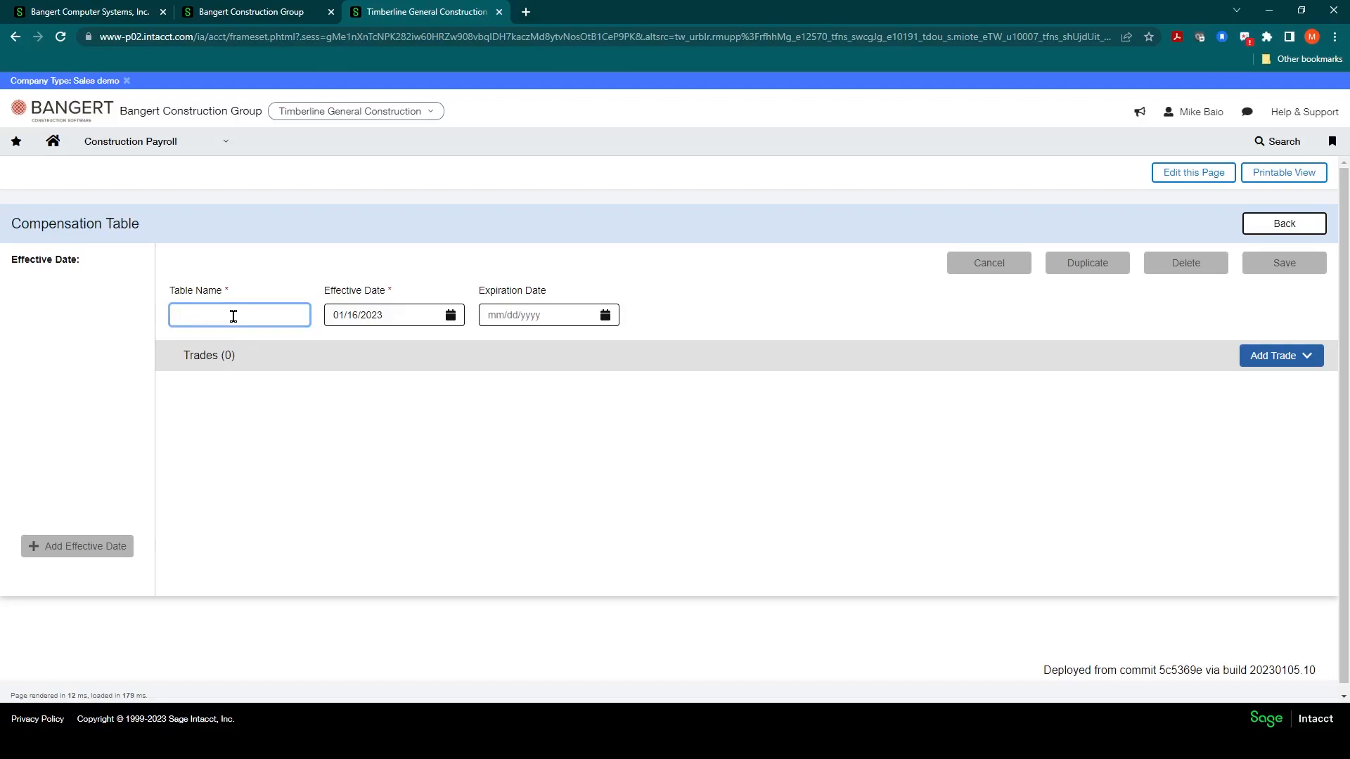
text(Lab)
key(BackSpace)
key(BackSpace)
key(BackSpace)
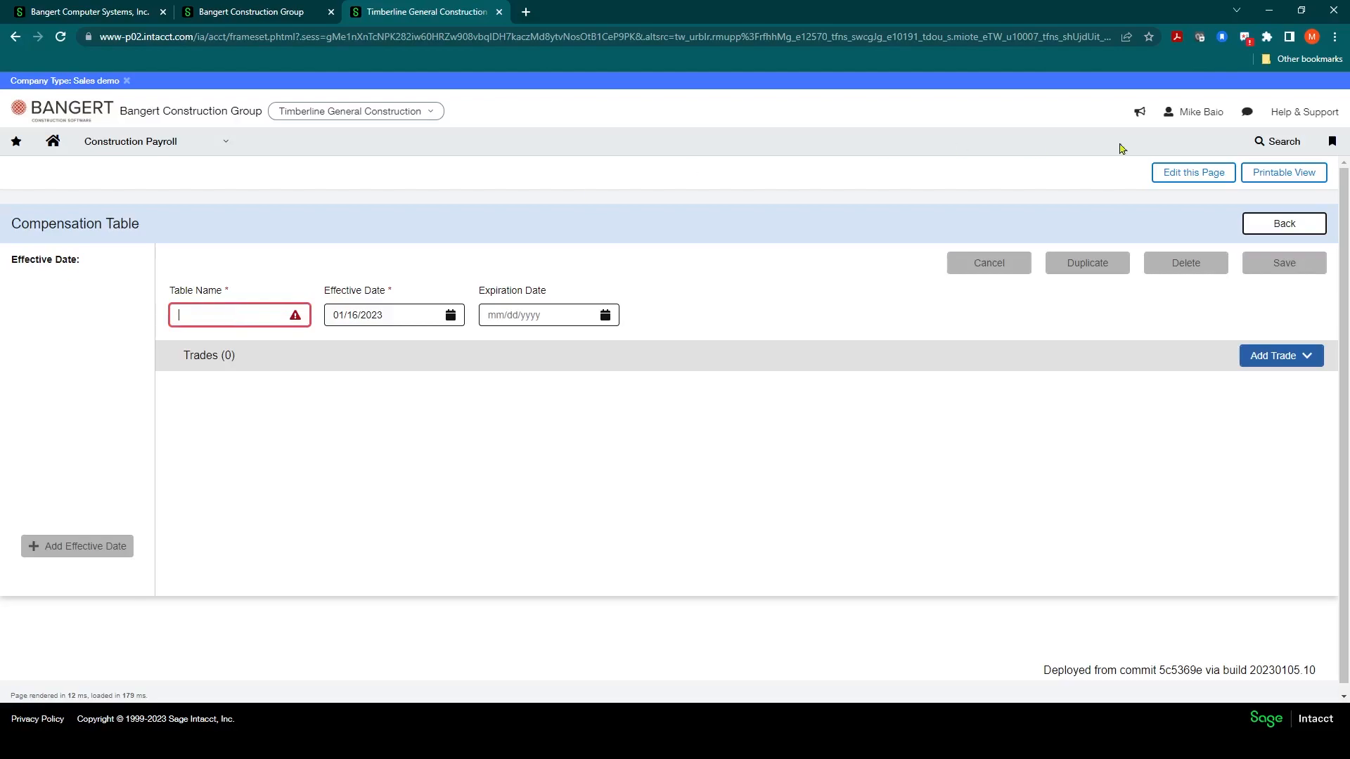
click(1281, 222)
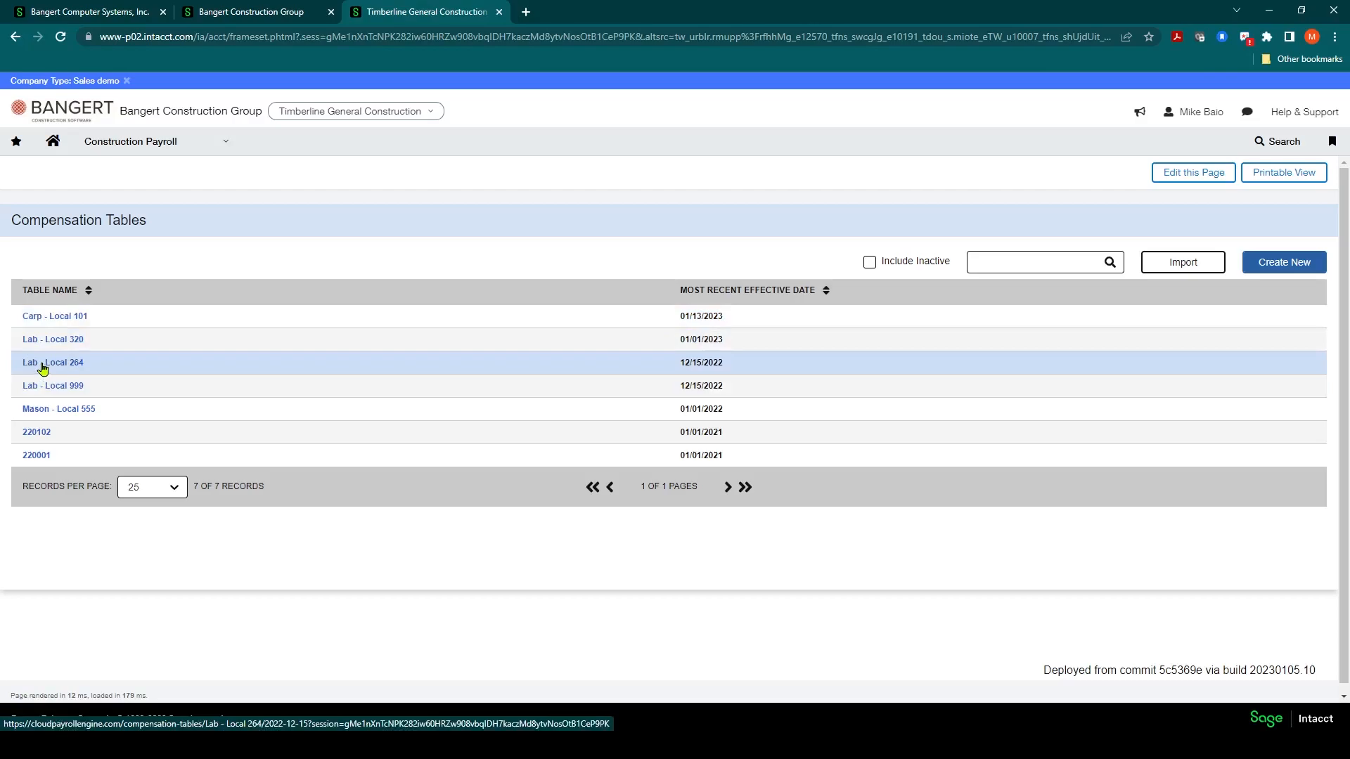
Step: Start a new compensation table and name it Carp - Local 220
click(1280, 262)
click(227, 317)
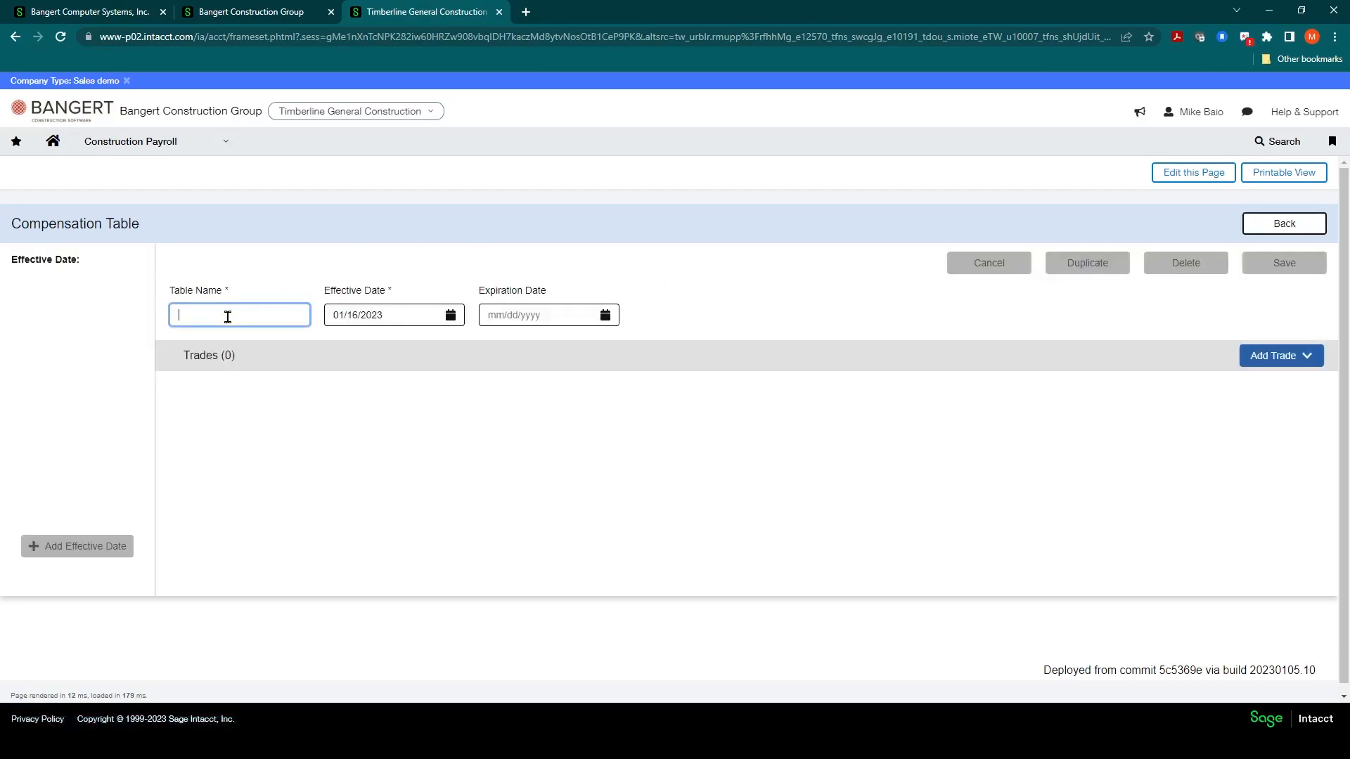
text(C)
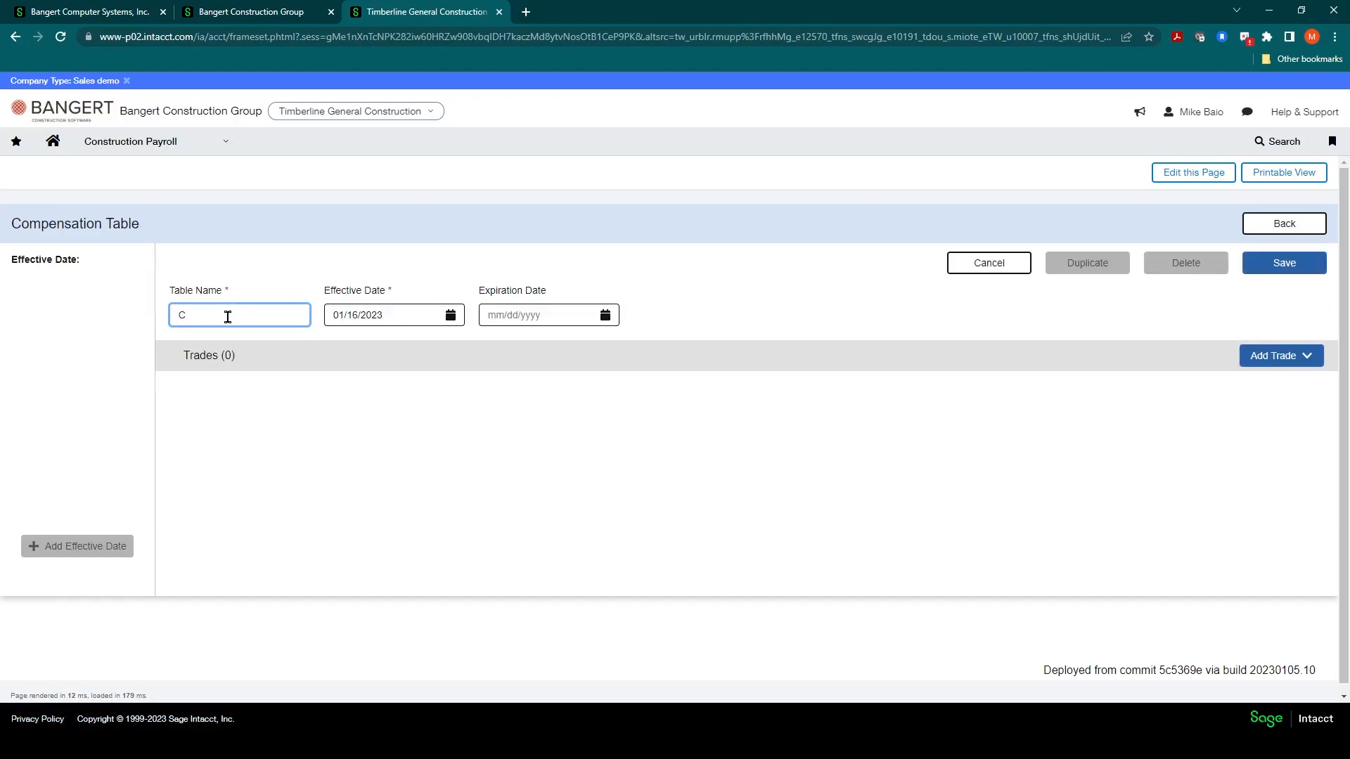
text(arp - Local 220)
Step: Set the table's effective date to 01/01/2023 and save the new compensation table
click(449, 315)
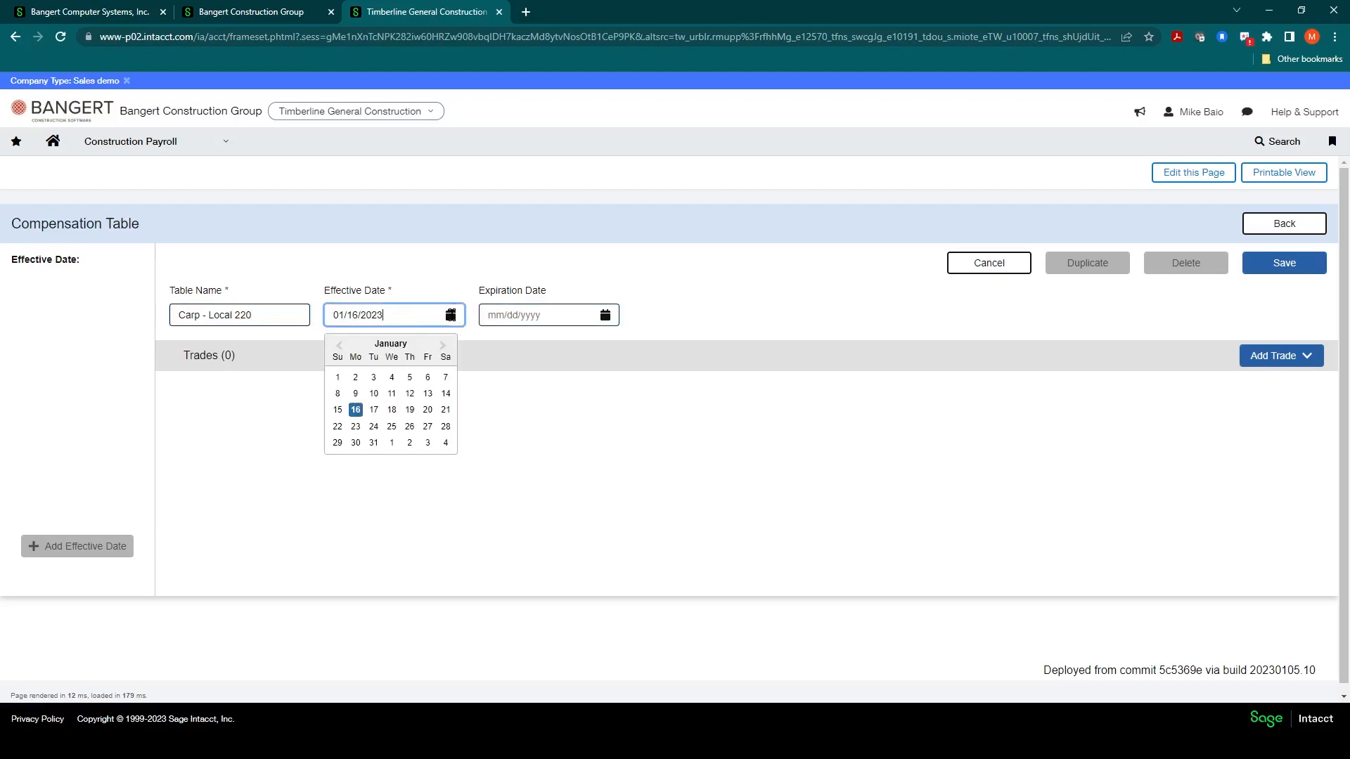
click(338, 379)
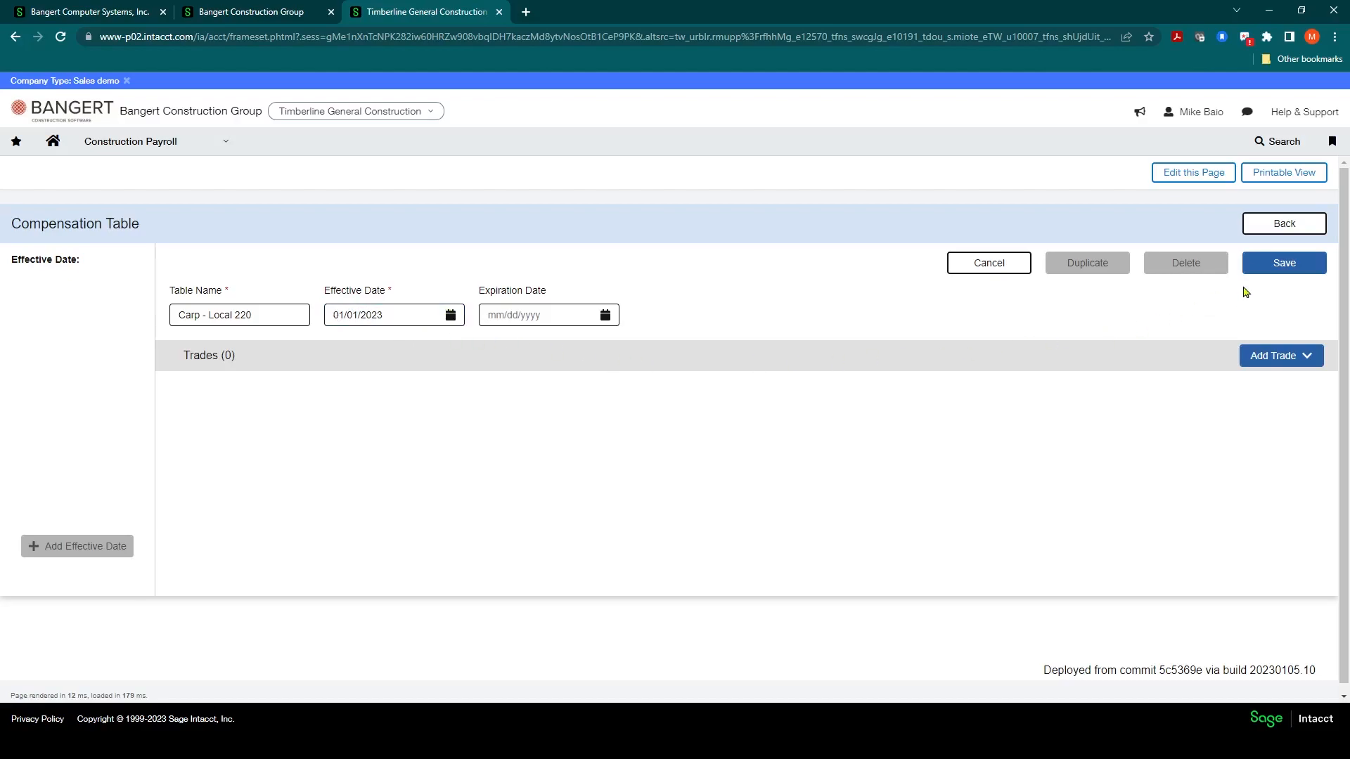
click(1264, 268)
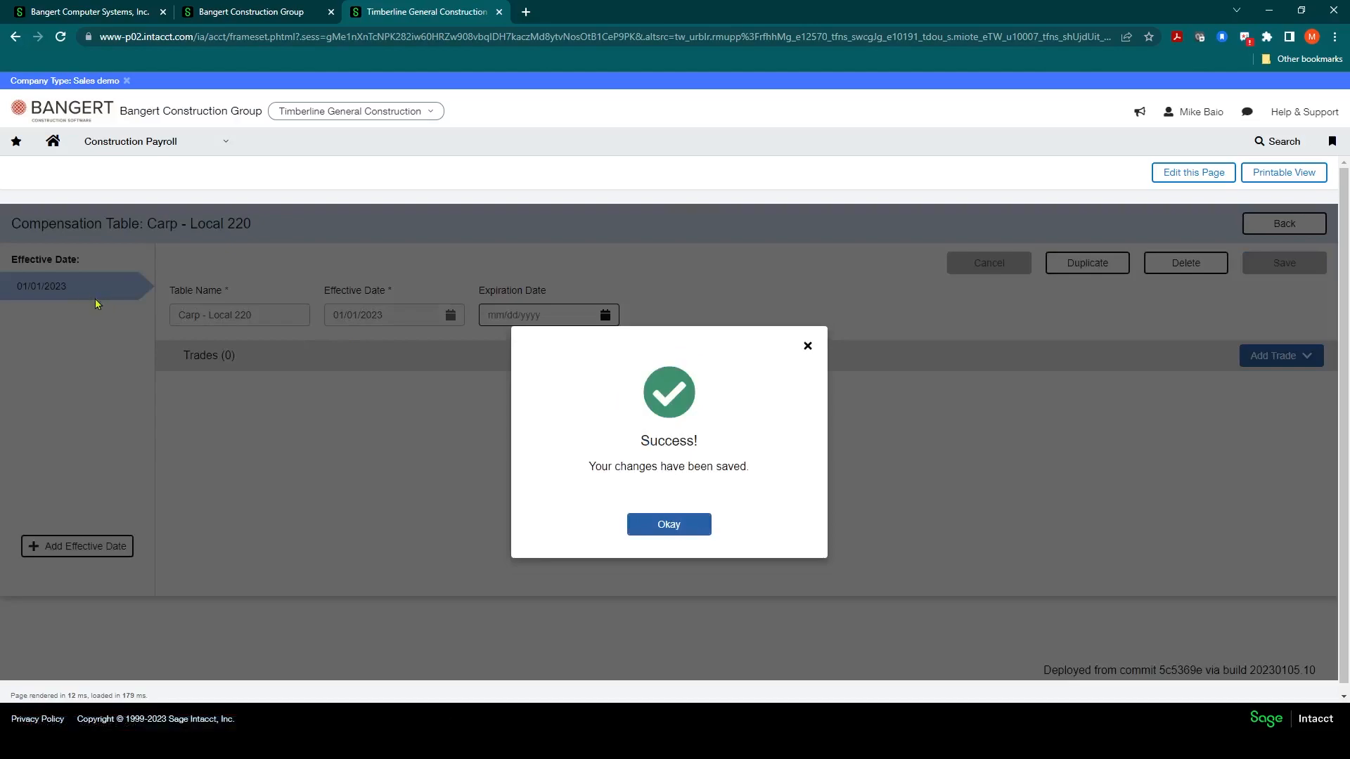
click(658, 526)
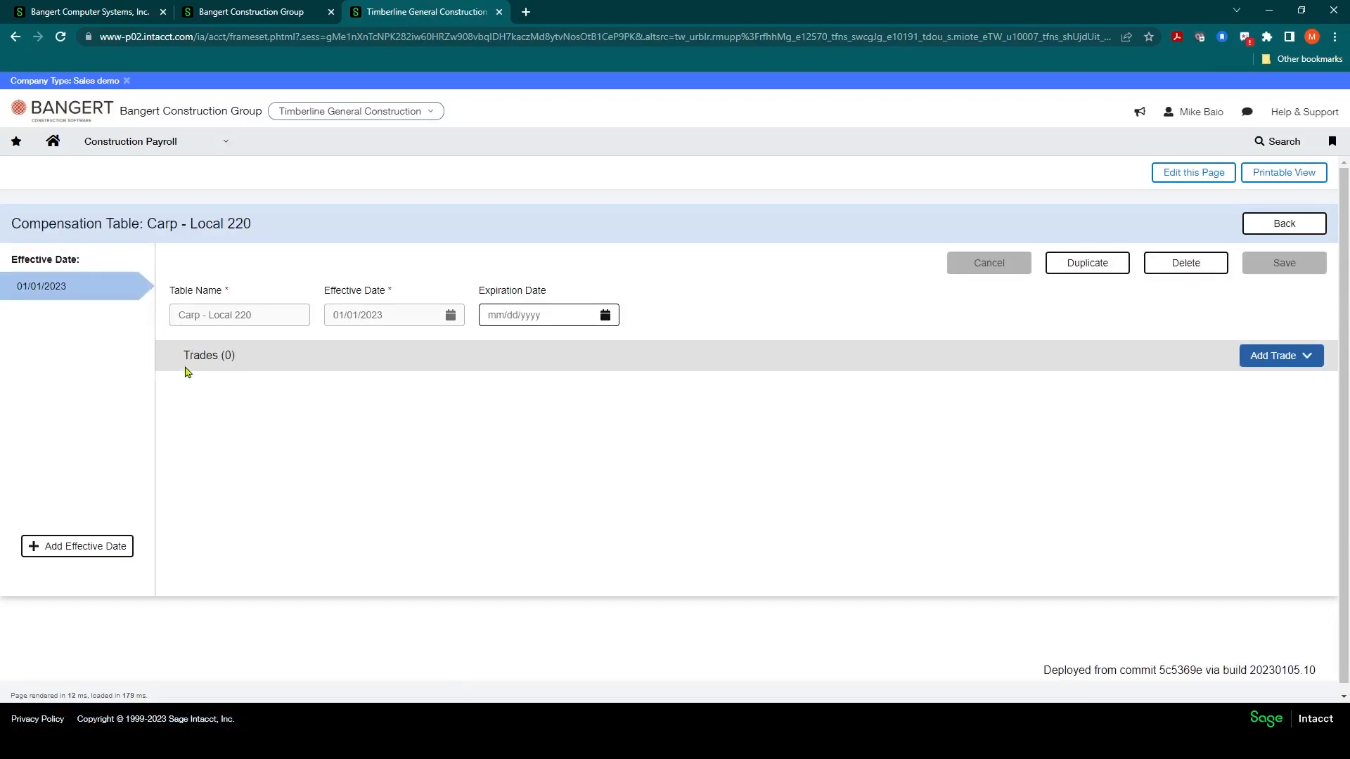
Step: Add the Carpenter trade to the compensation table and save it
click(1297, 356)
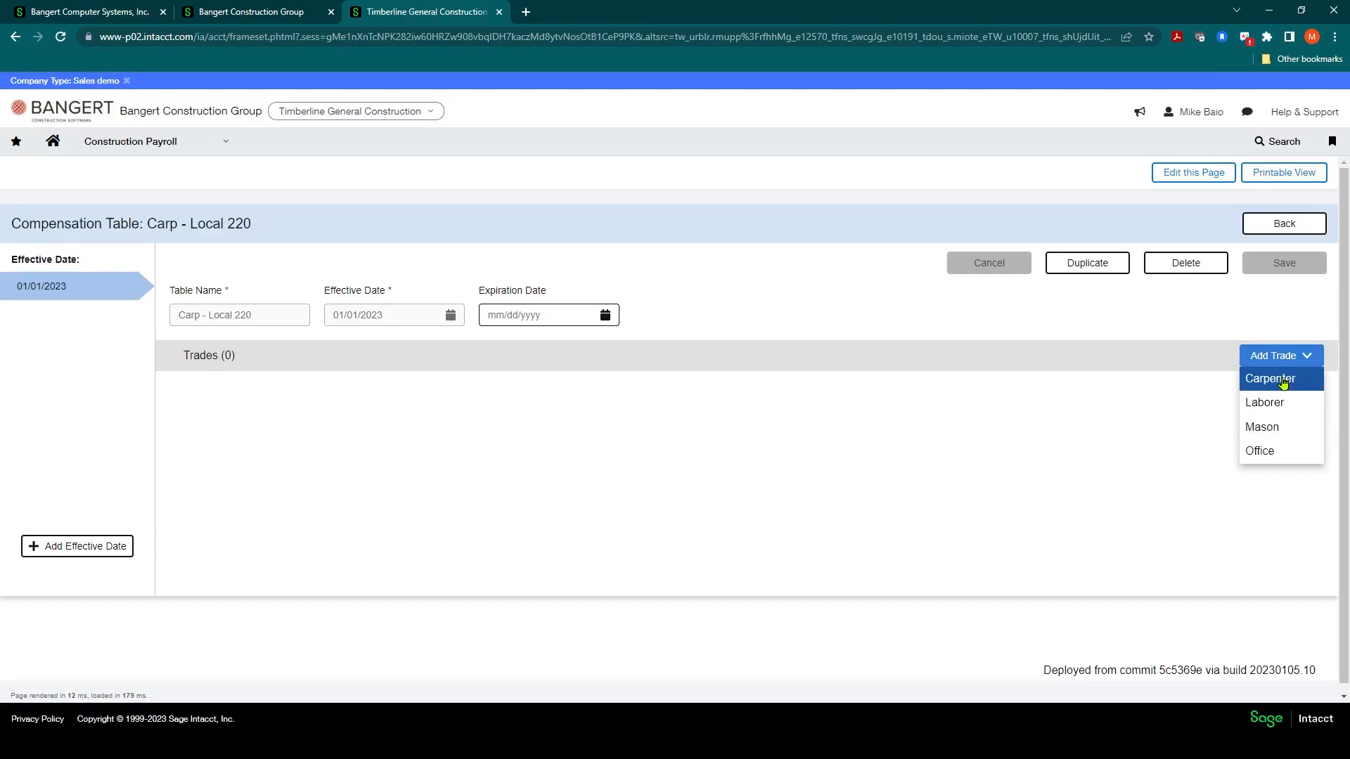
click(1284, 380)
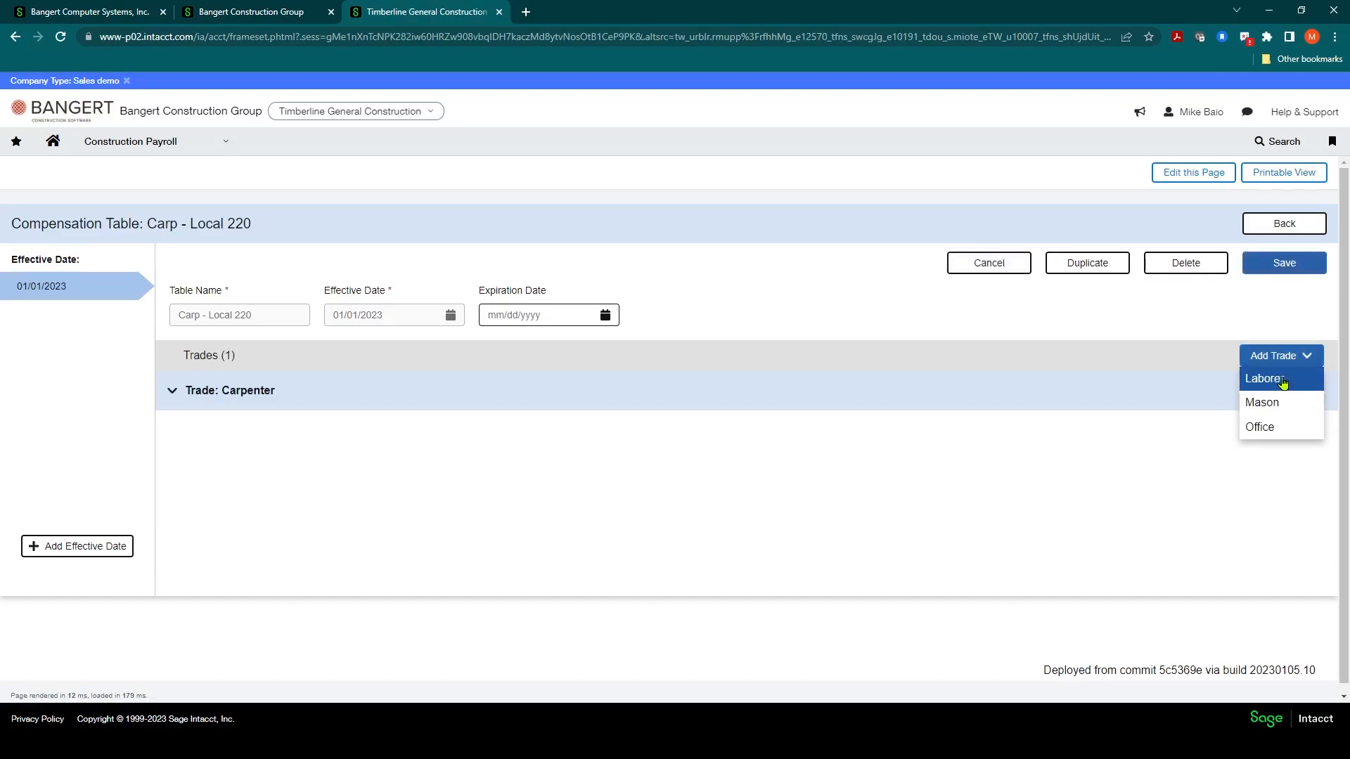
click(1263, 271)
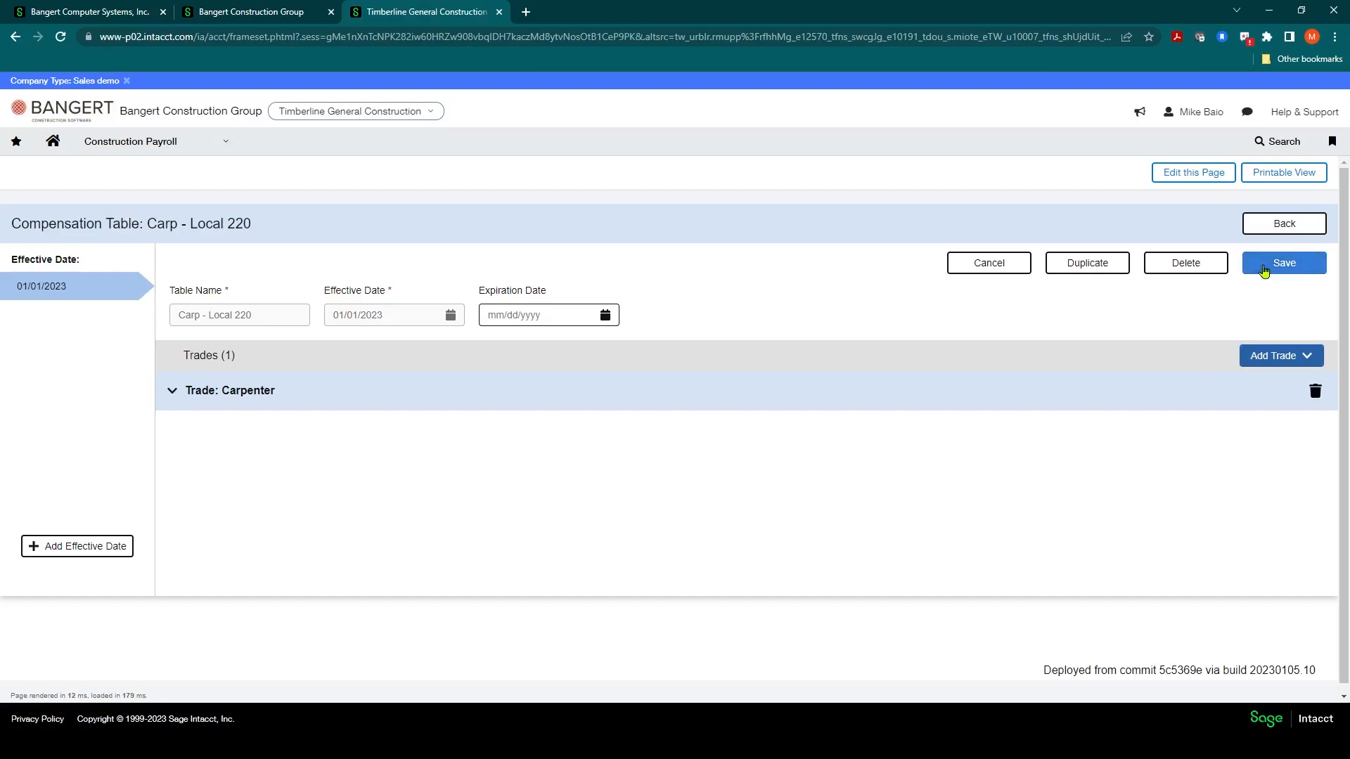
click(691, 524)
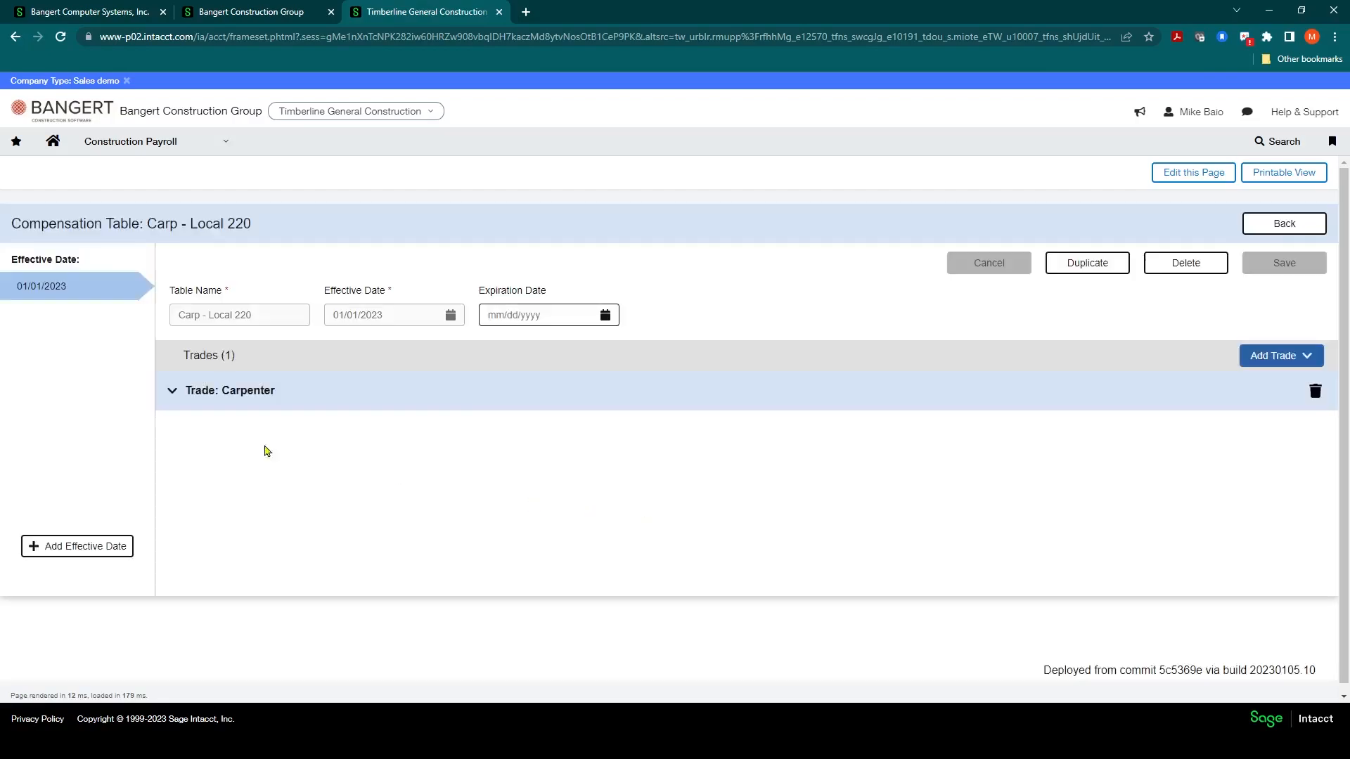
Step: Add Foreman and Journeyman levels to the Carpenter trade and save the table
click(172, 395)
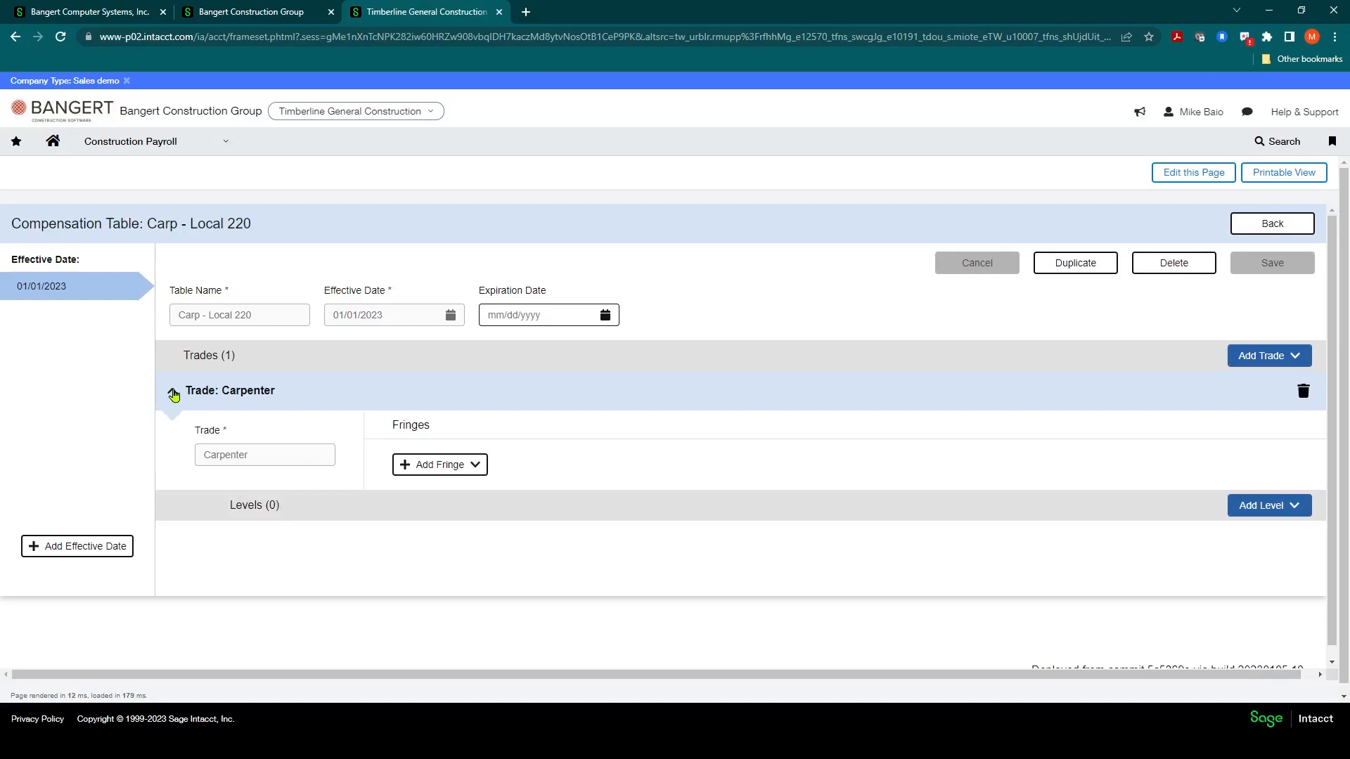
click(172, 395)
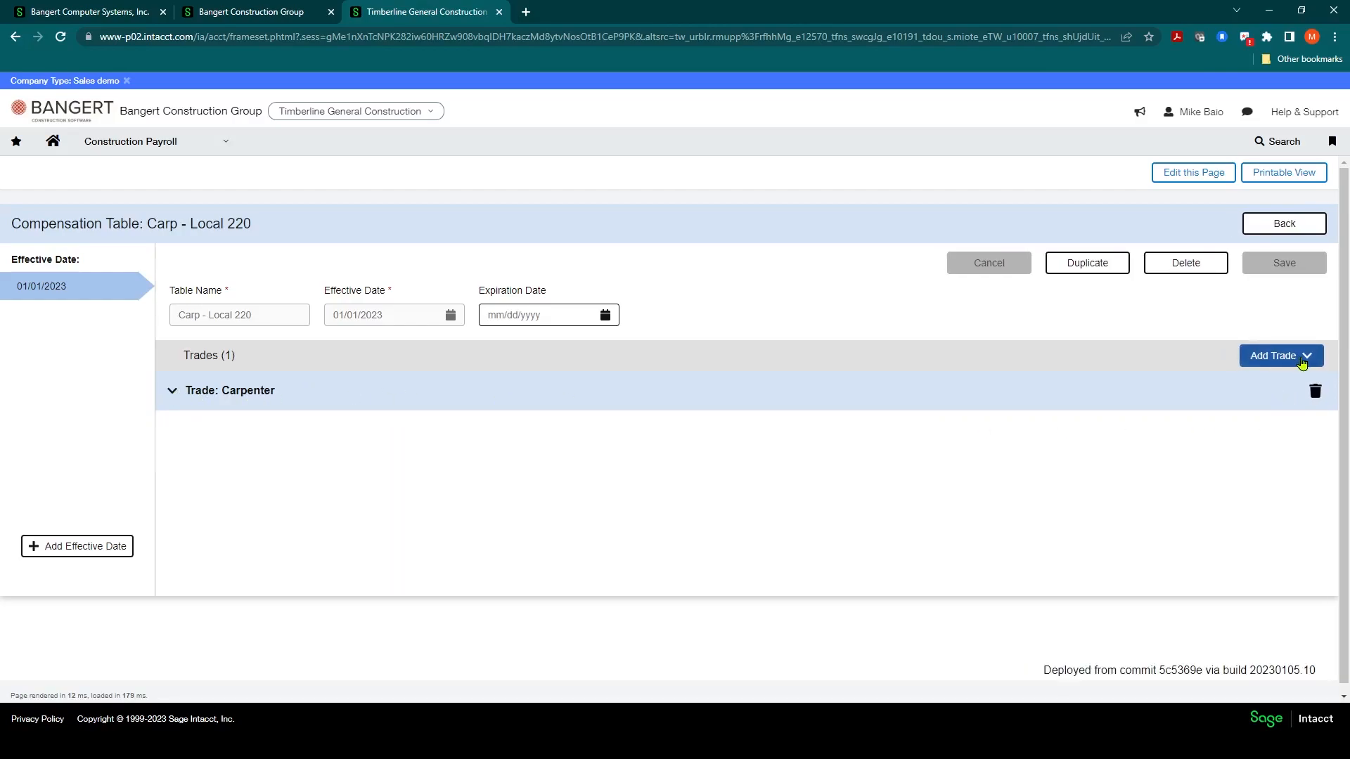
click(1301, 362)
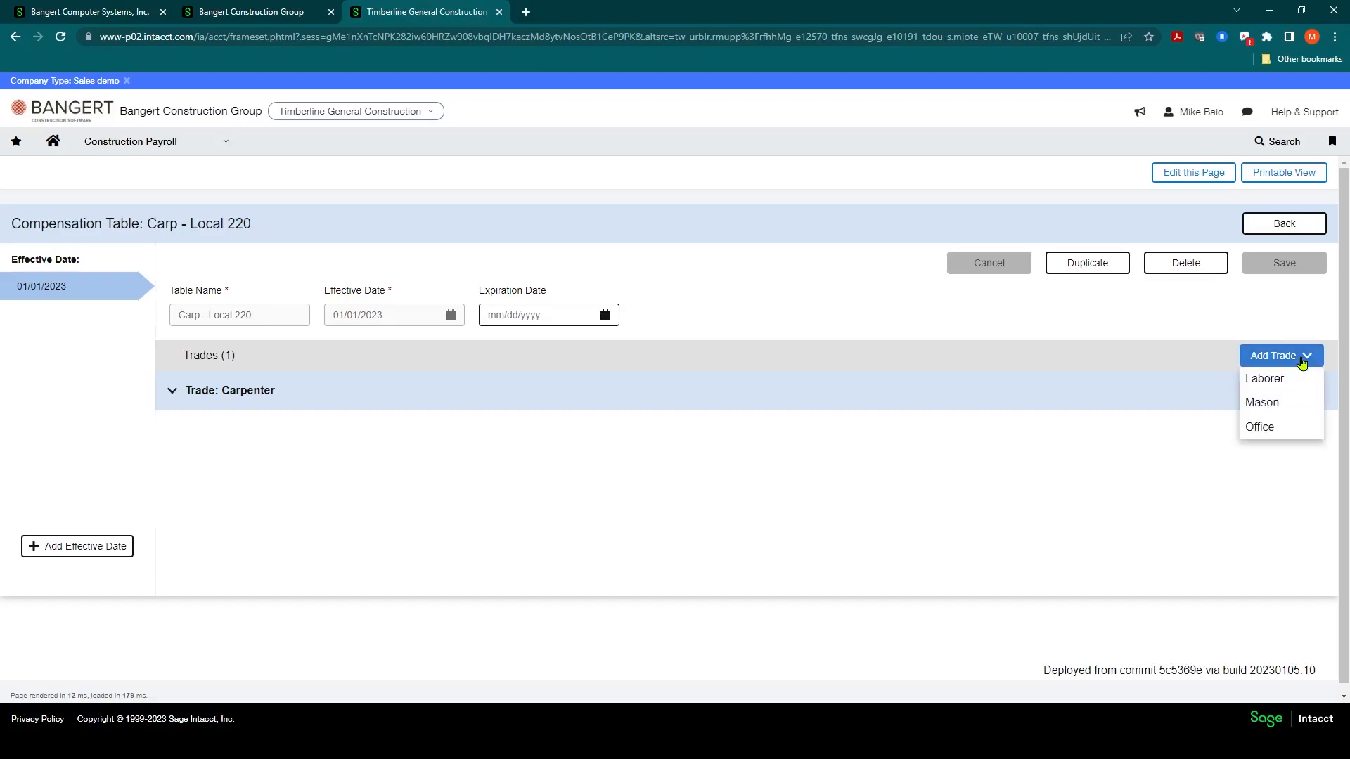
click(171, 393)
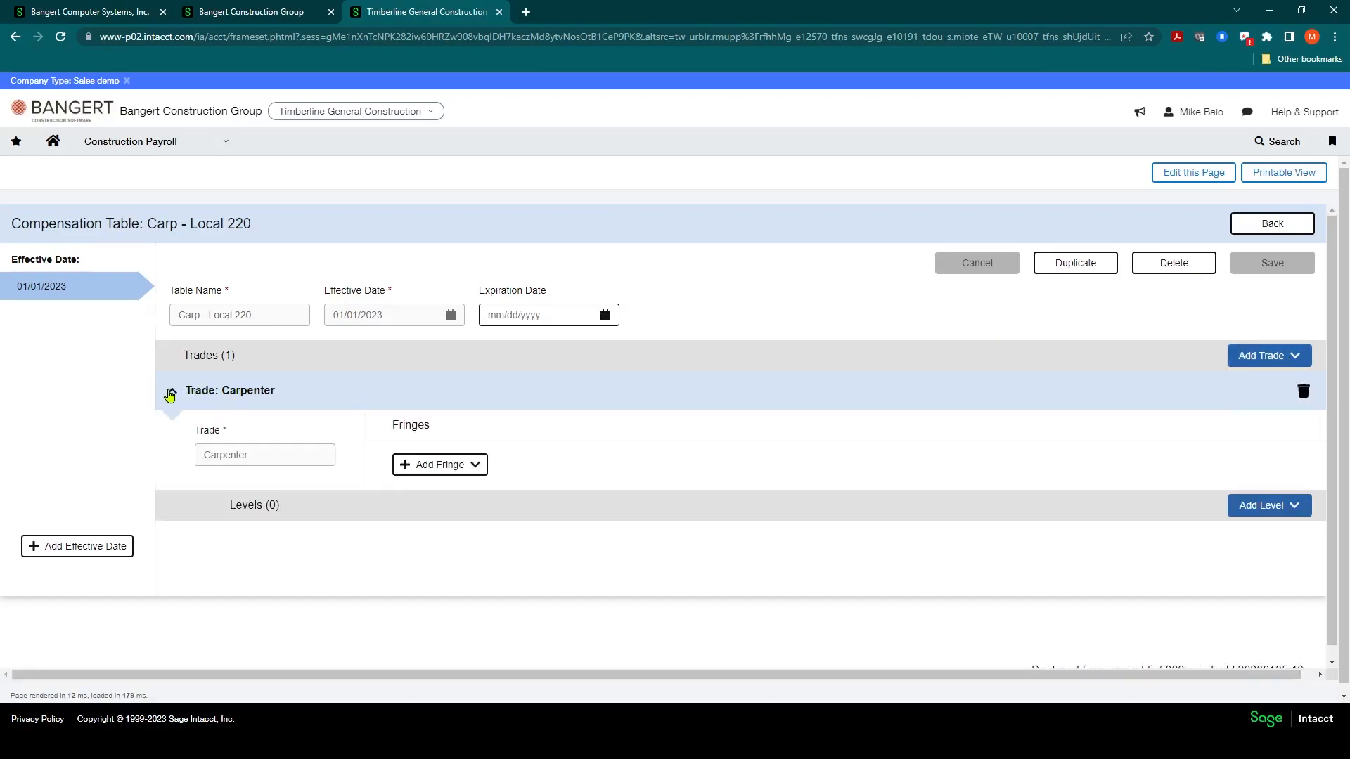
click(1260, 509)
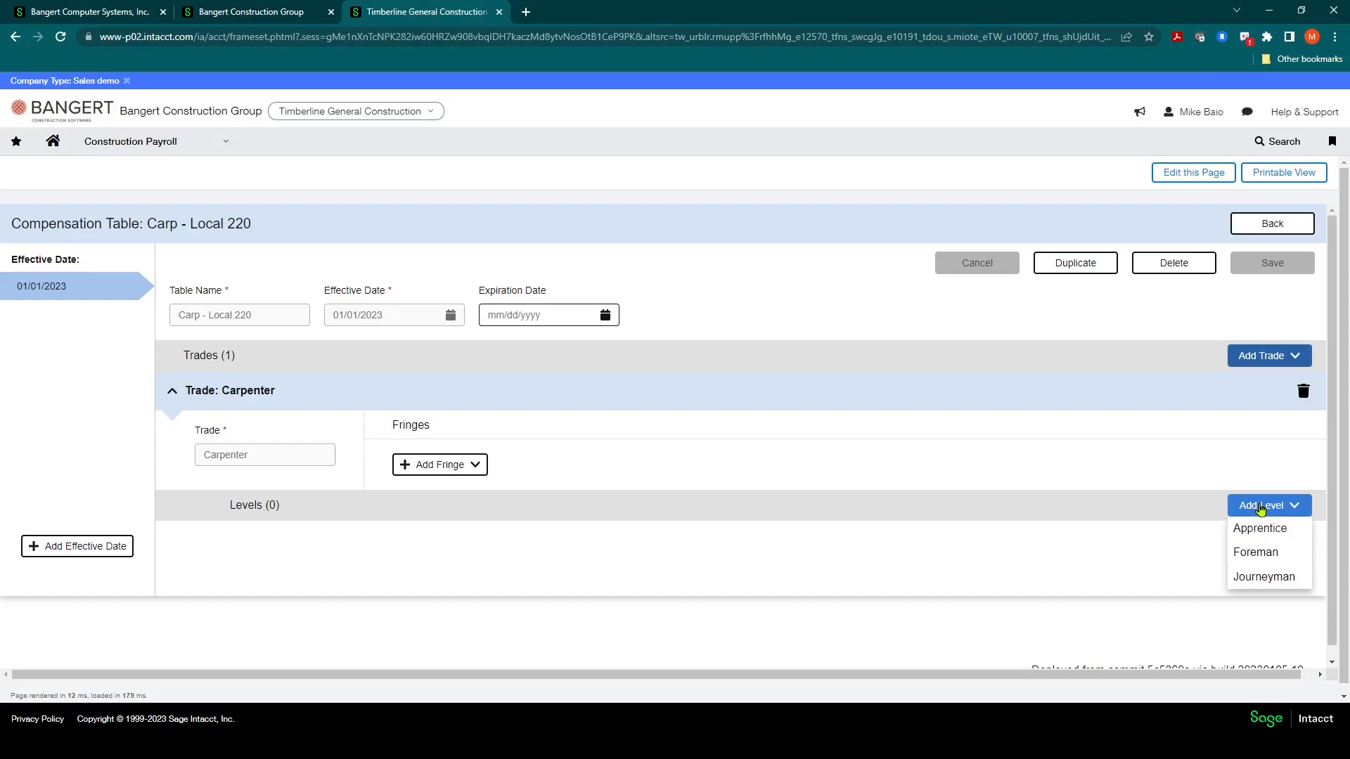
click(1258, 553)
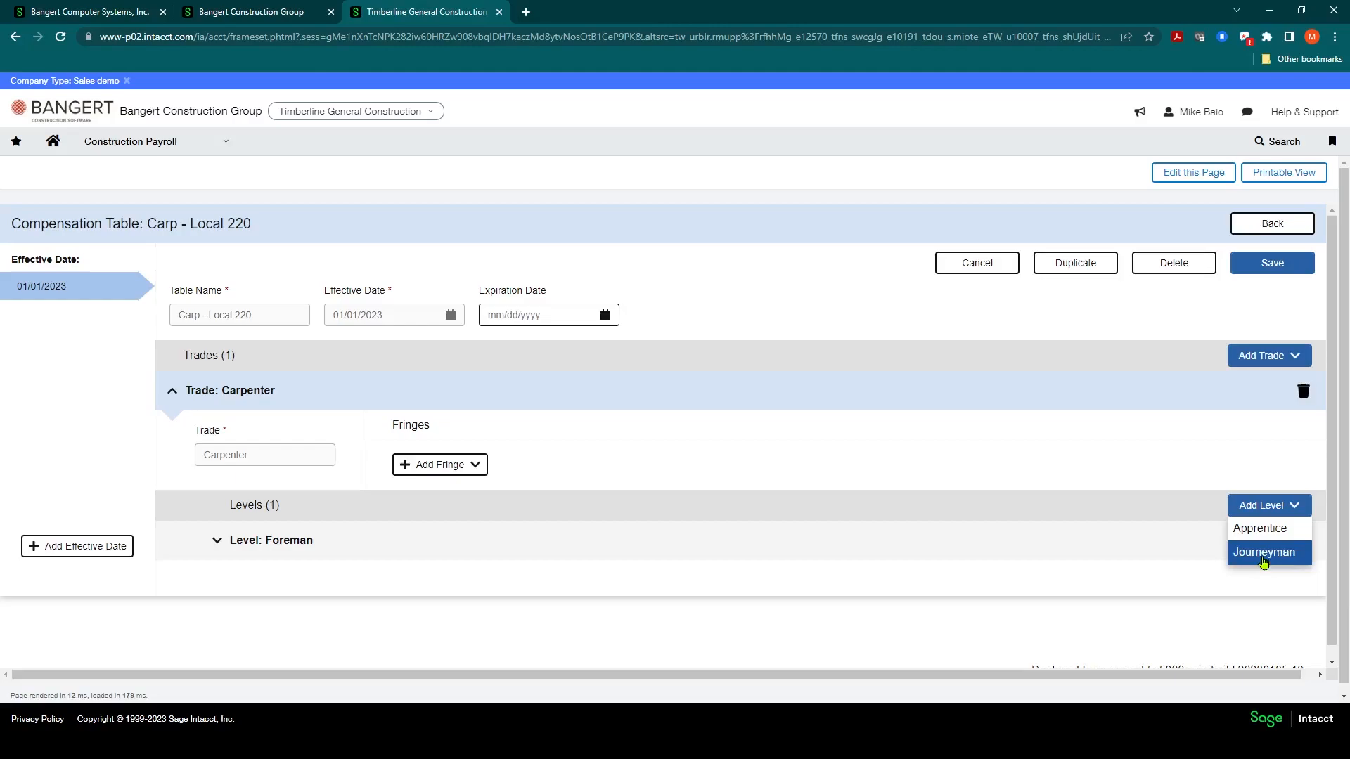
click(1257, 553)
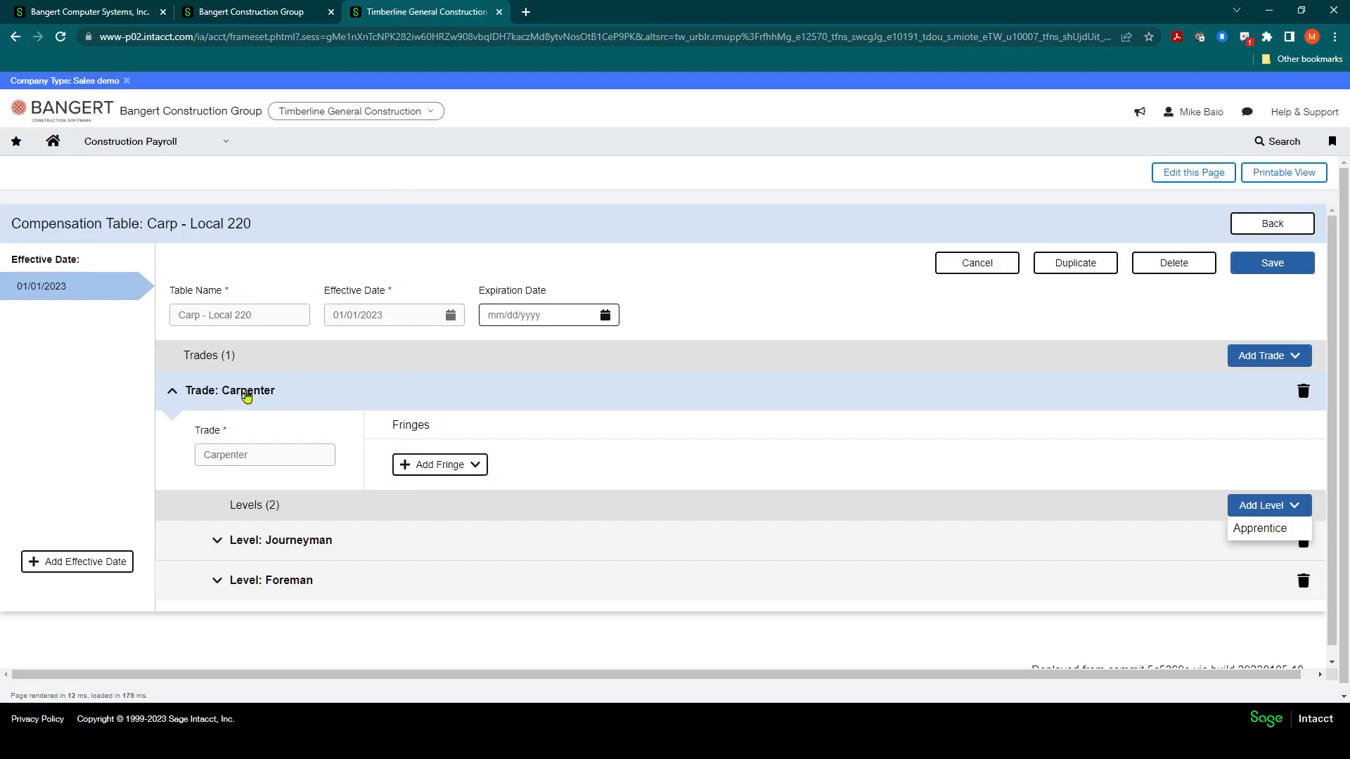
click(1269, 262)
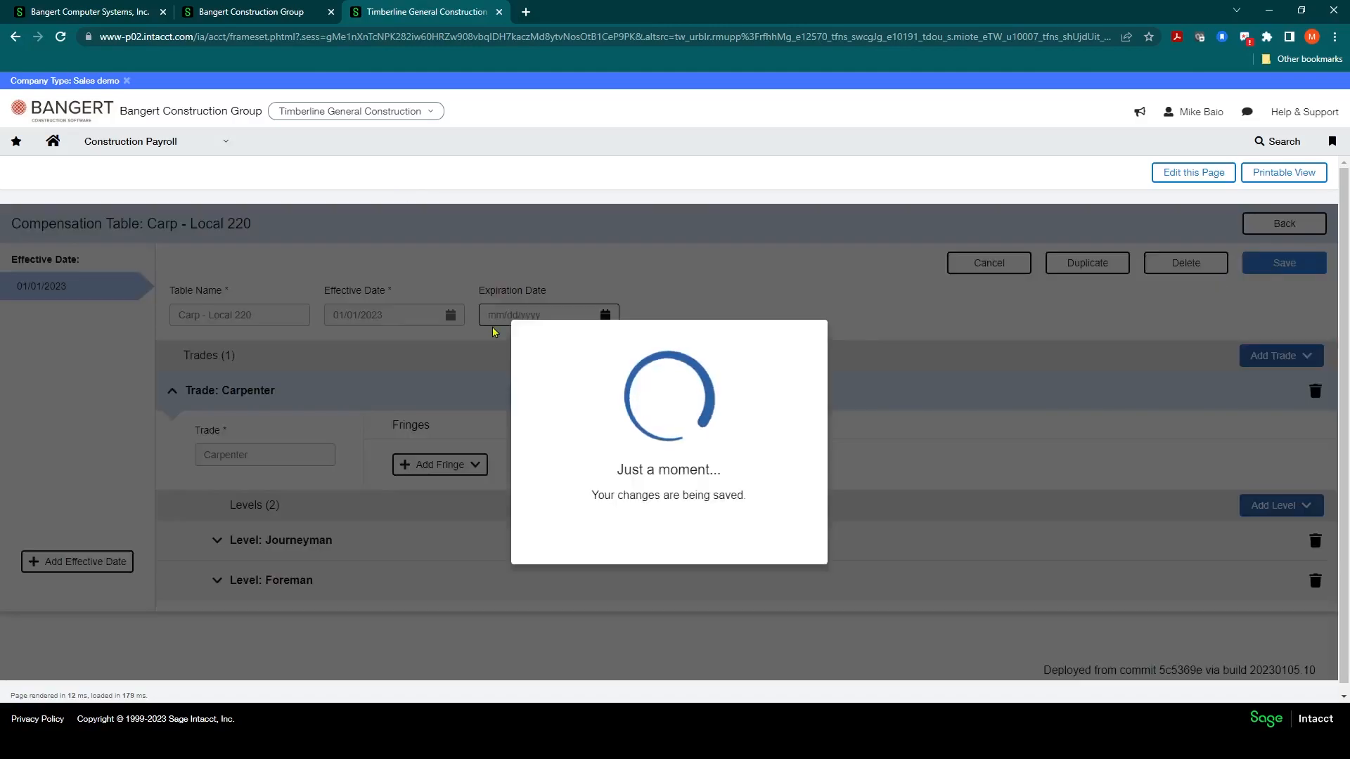
click(686, 524)
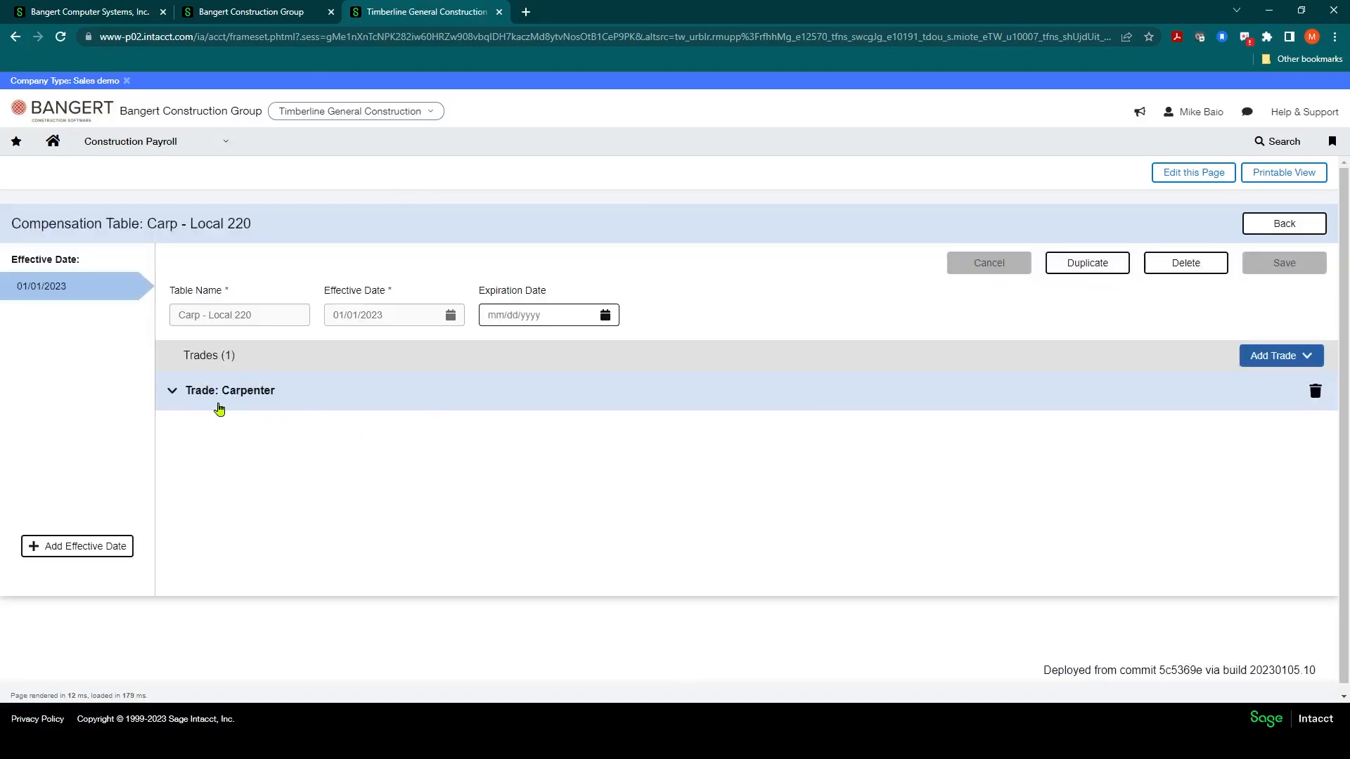
Step: Add an Amount Based fringe to the Carpenter trade with fringe identifier DUES-AMT
click(171, 397)
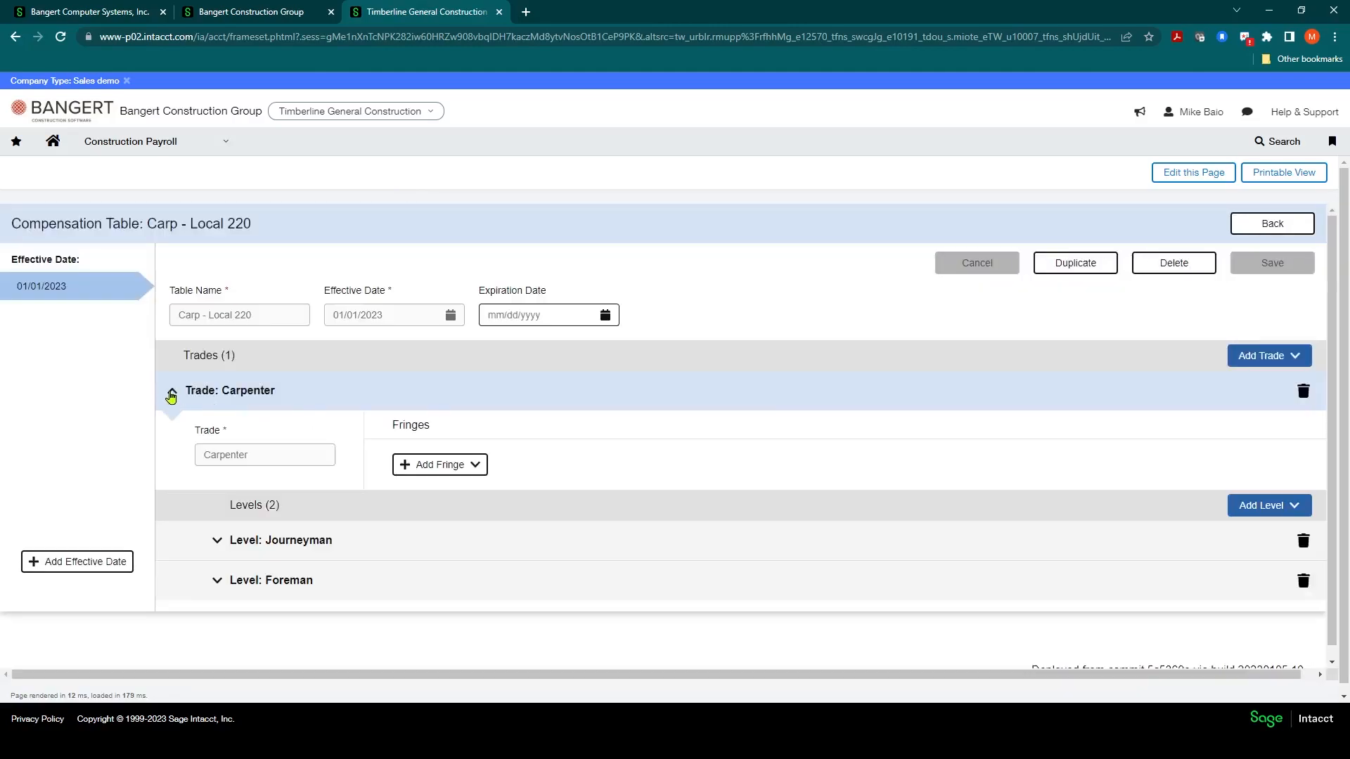
click(218, 547)
click(216, 546)
click(217, 583)
click(216, 582)
click(474, 466)
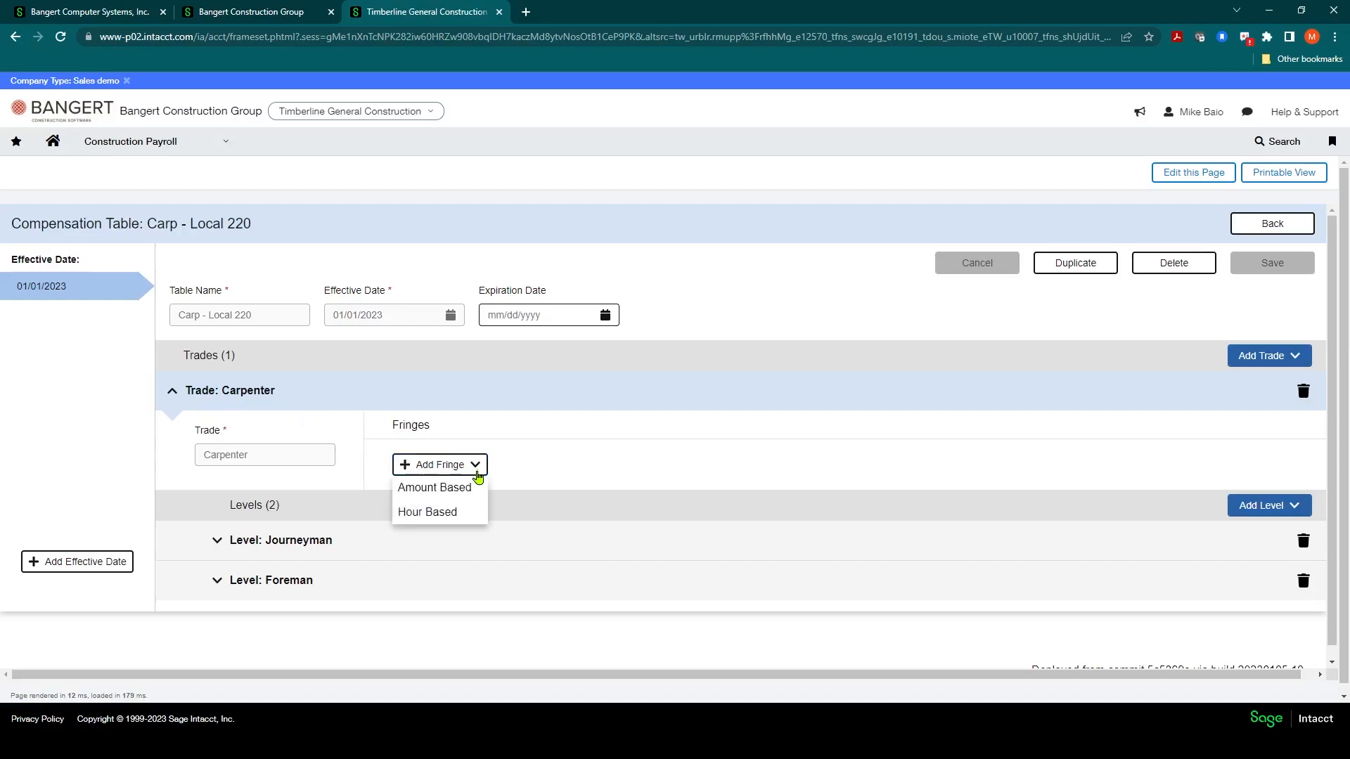
click(437, 489)
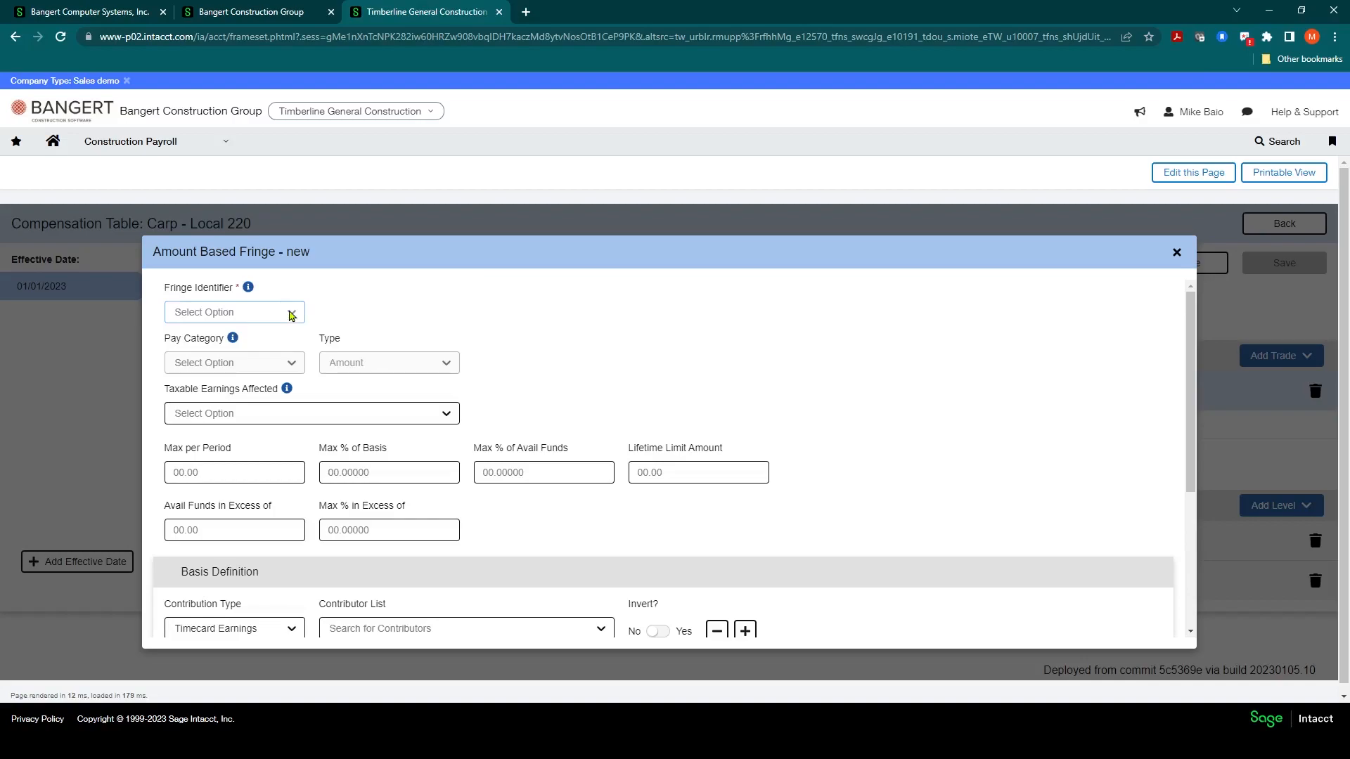
click(291, 314)
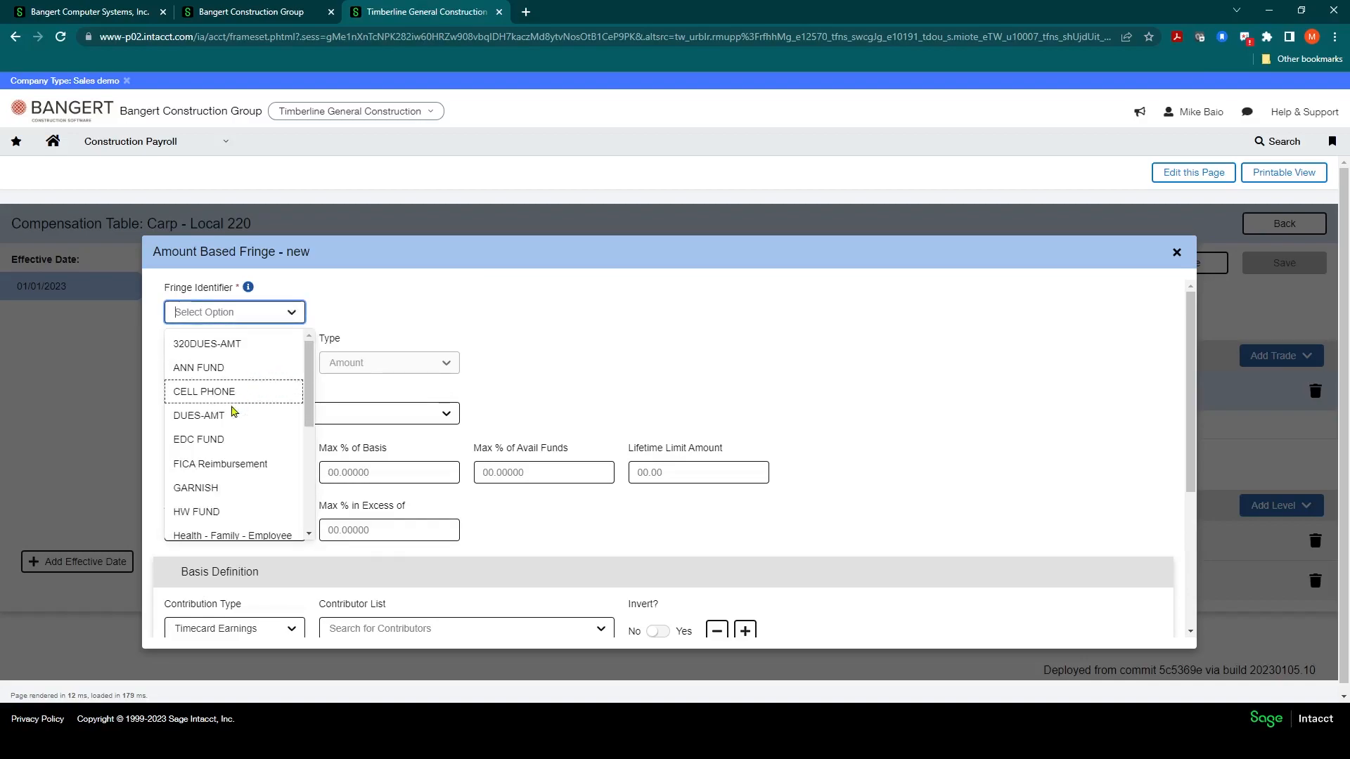
click(189, 422)
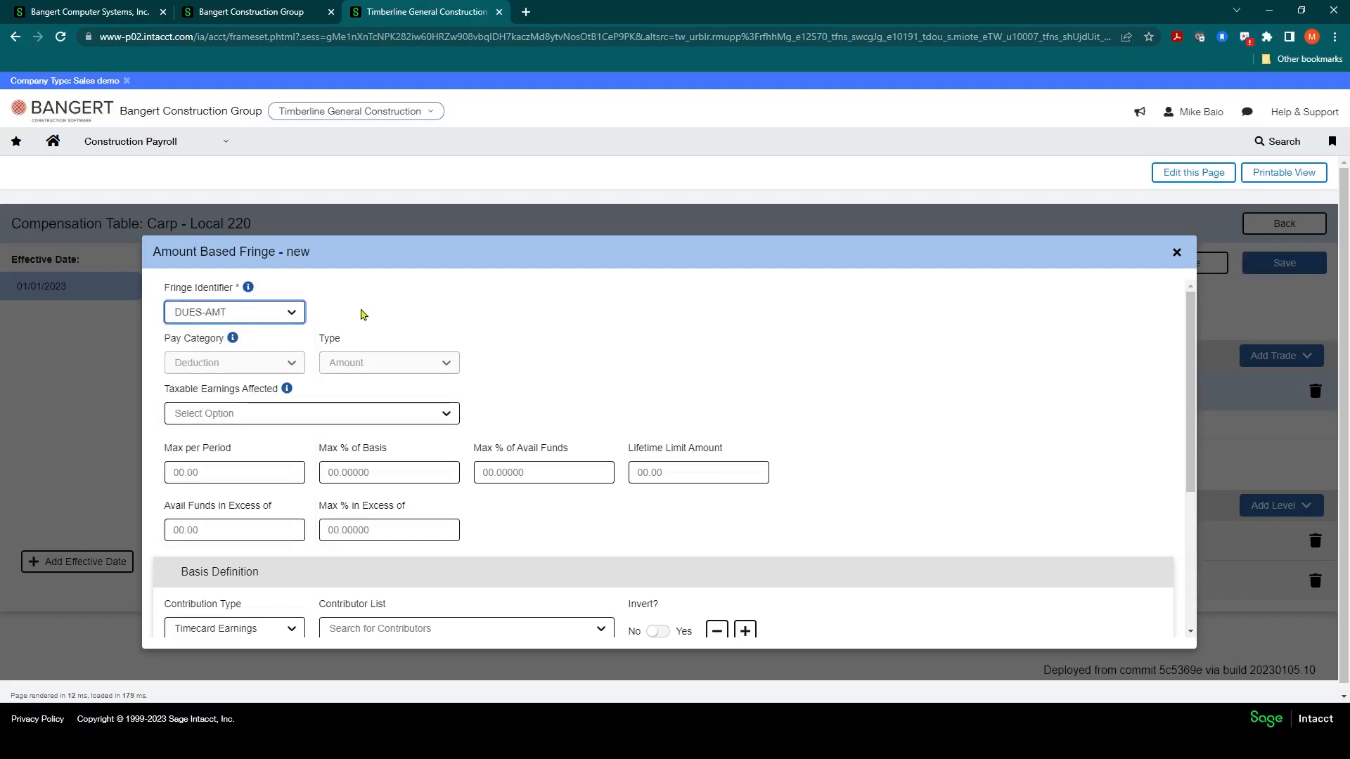
Step: Set the fringe's Max % of Basis to 6
click(516, 363)
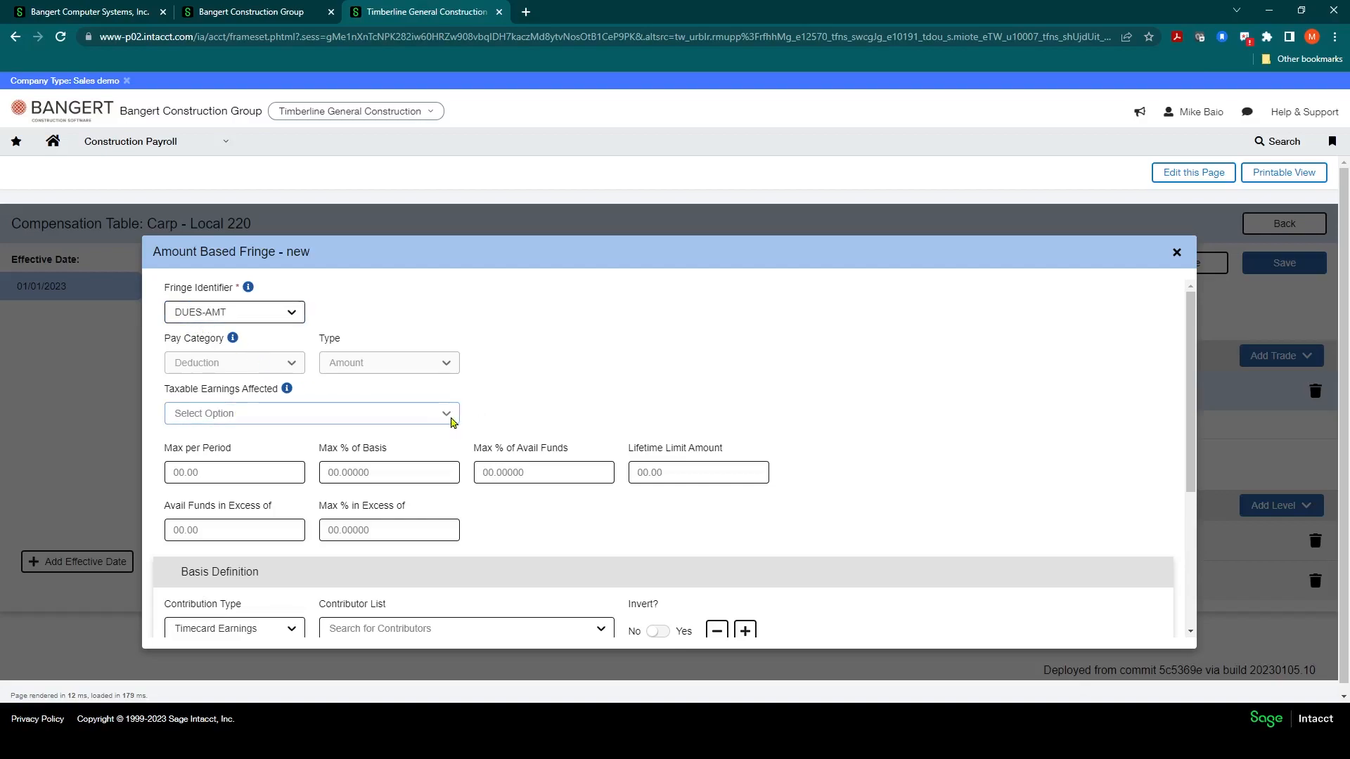
click(451, 419)
click(507, 395)
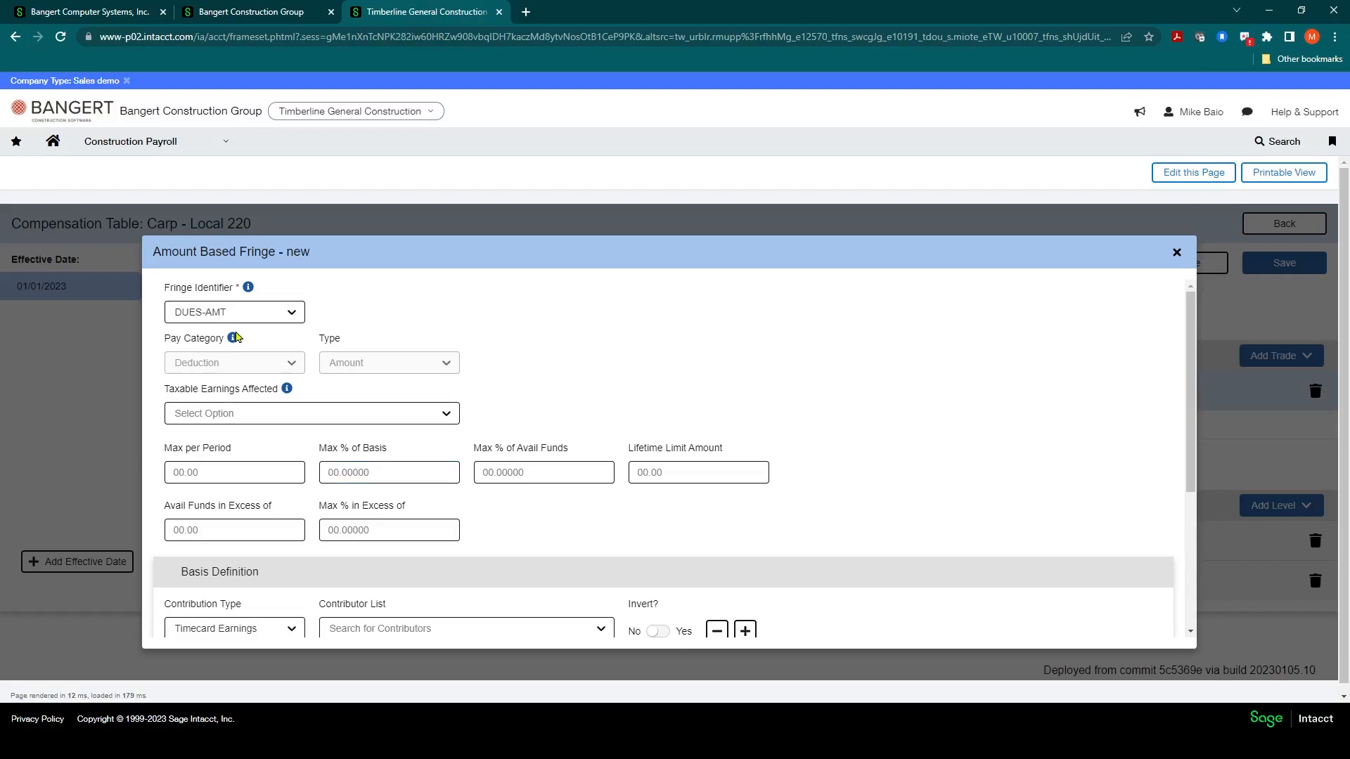
click(229, 472)
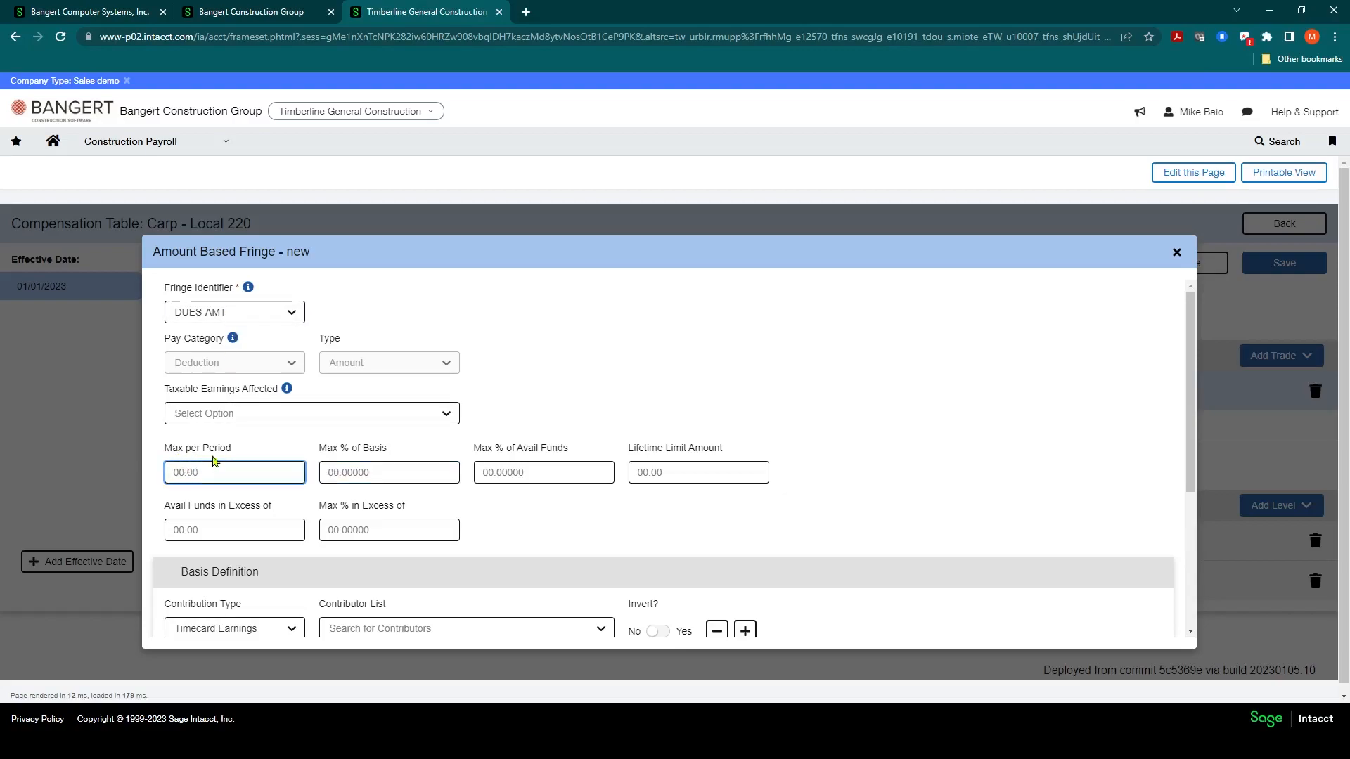
click(366, 474)
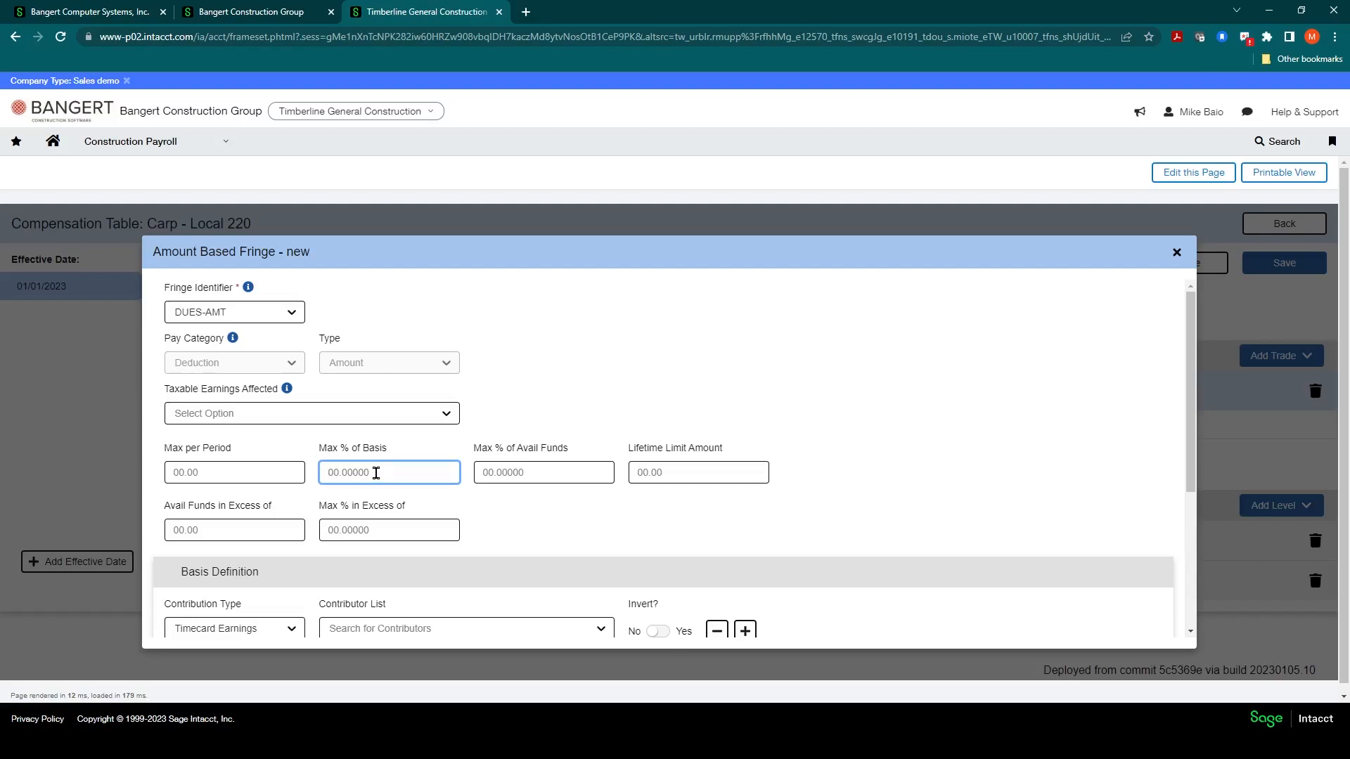
text(6)
key(Tab)
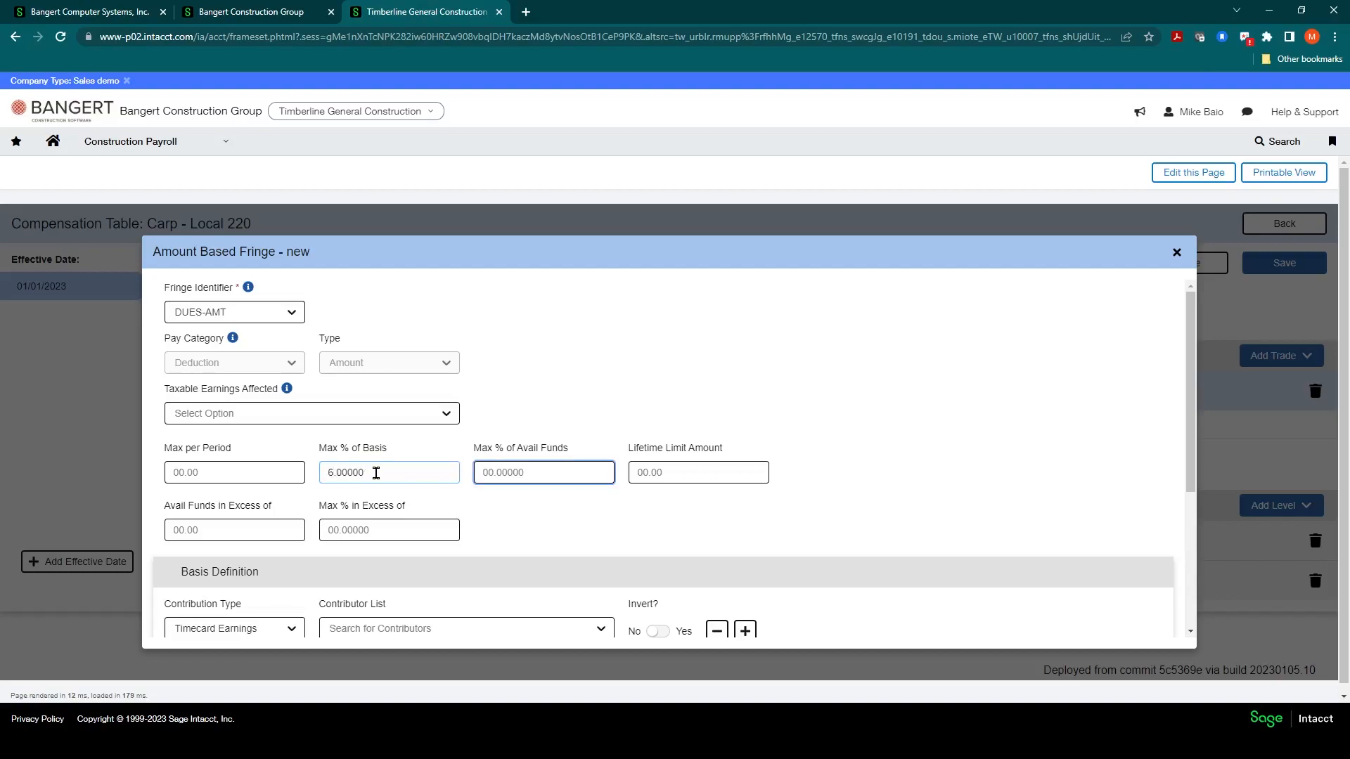
click(376, 472)
scroll(396, 472, down, 1)
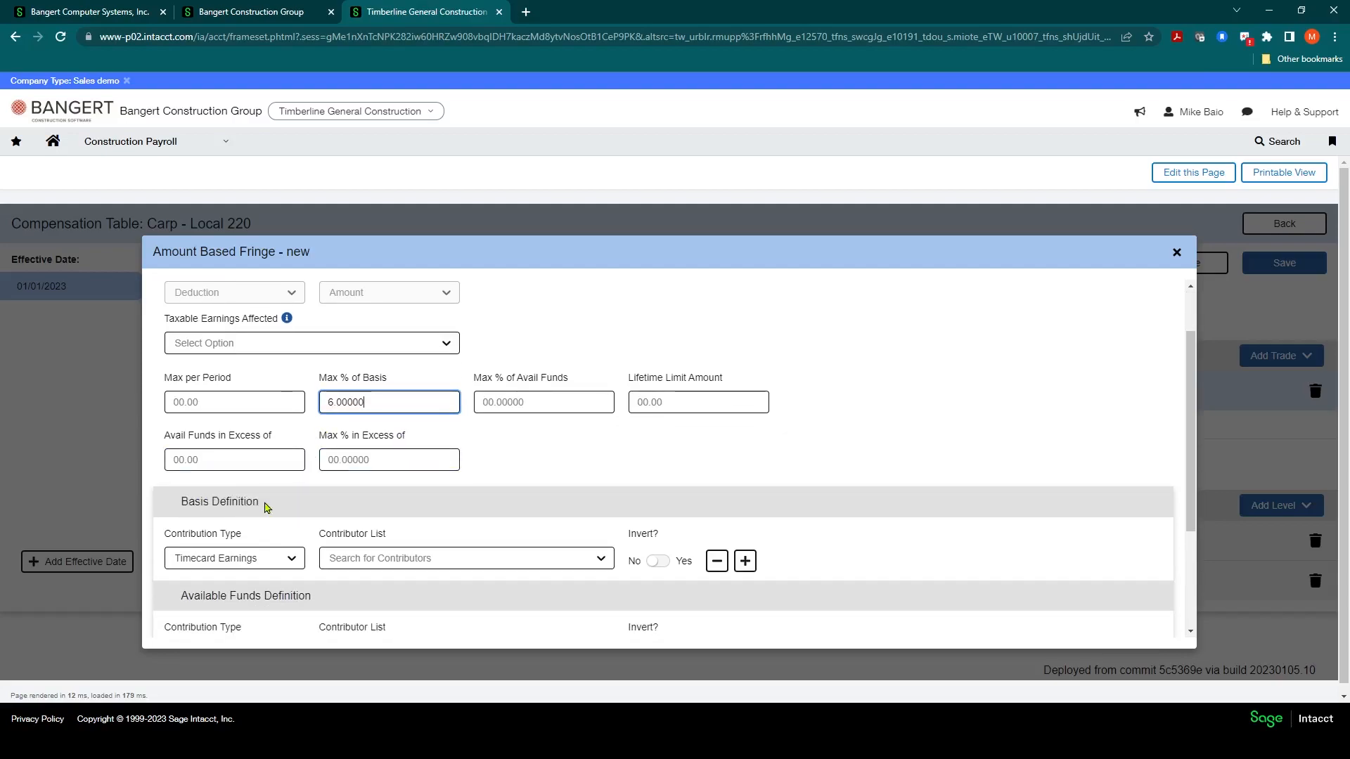
Step: Examine the Basis Definition contribution type options for the new fringe
scroll(267, 507, down, 1)
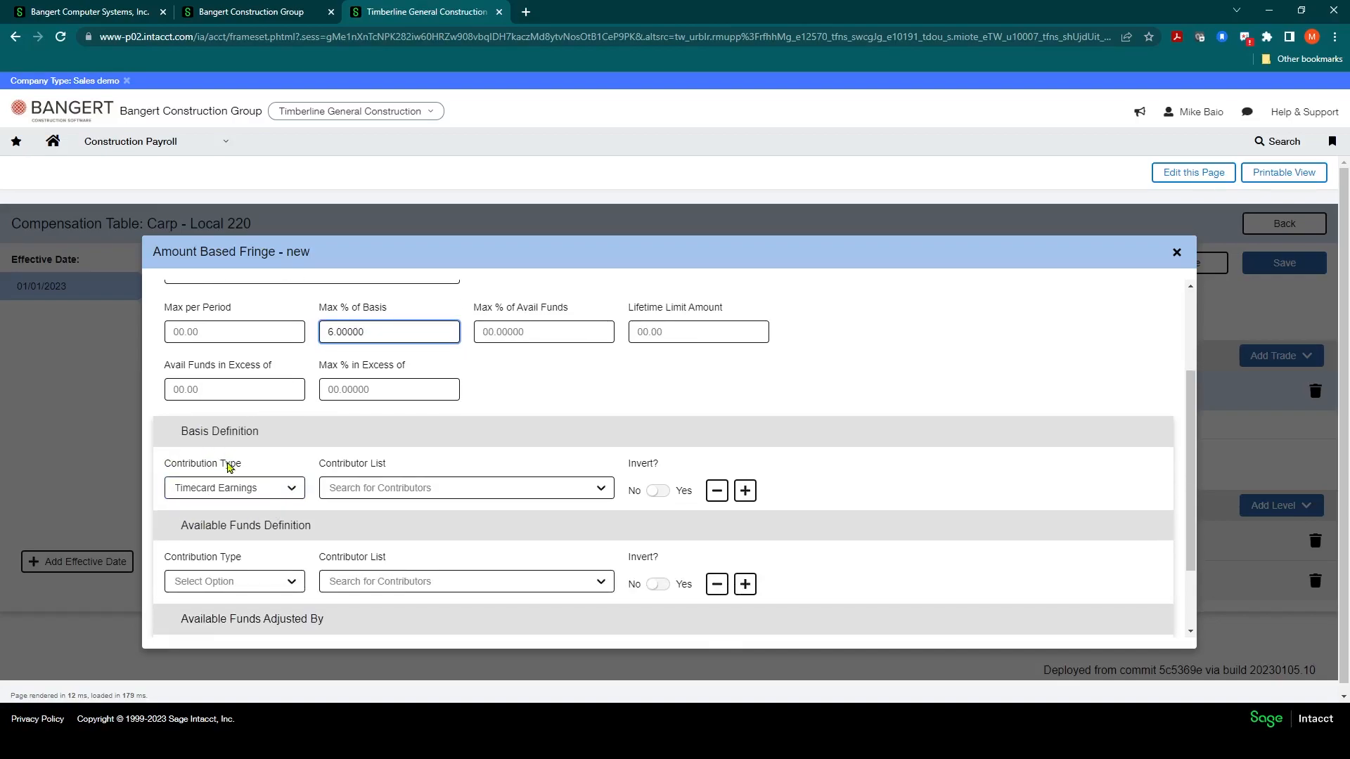
scroll(196, 373, up, 2)
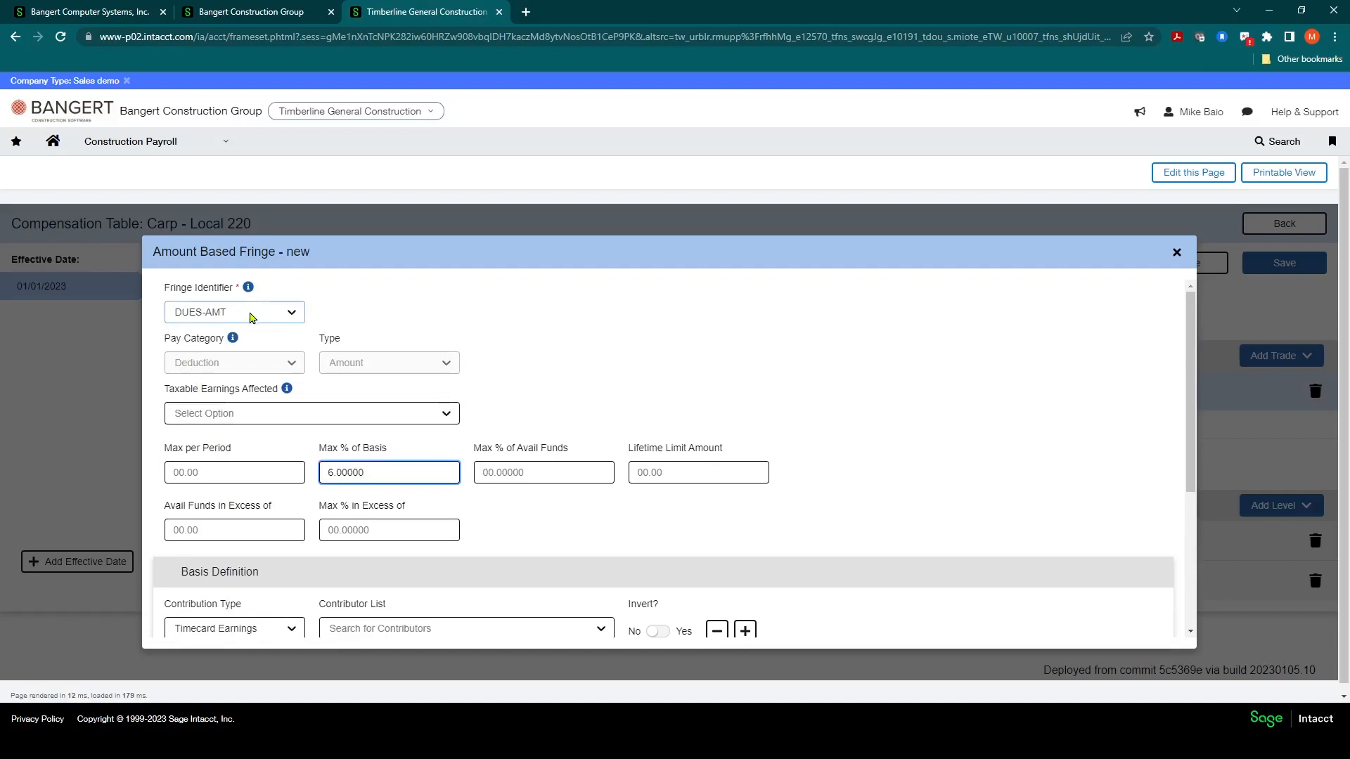
scroll(253, 316, down, 1)
scroll(255, 348, down, 1)
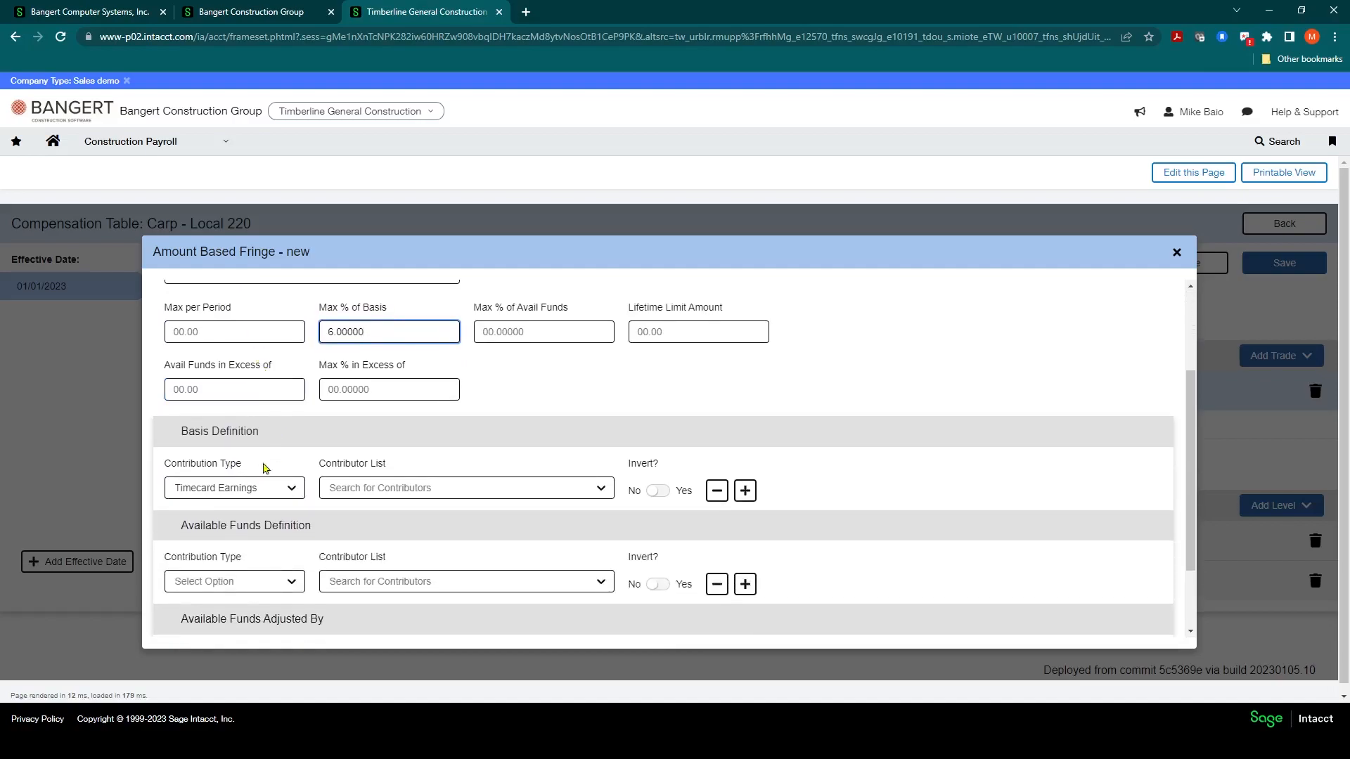
click(294, 490)
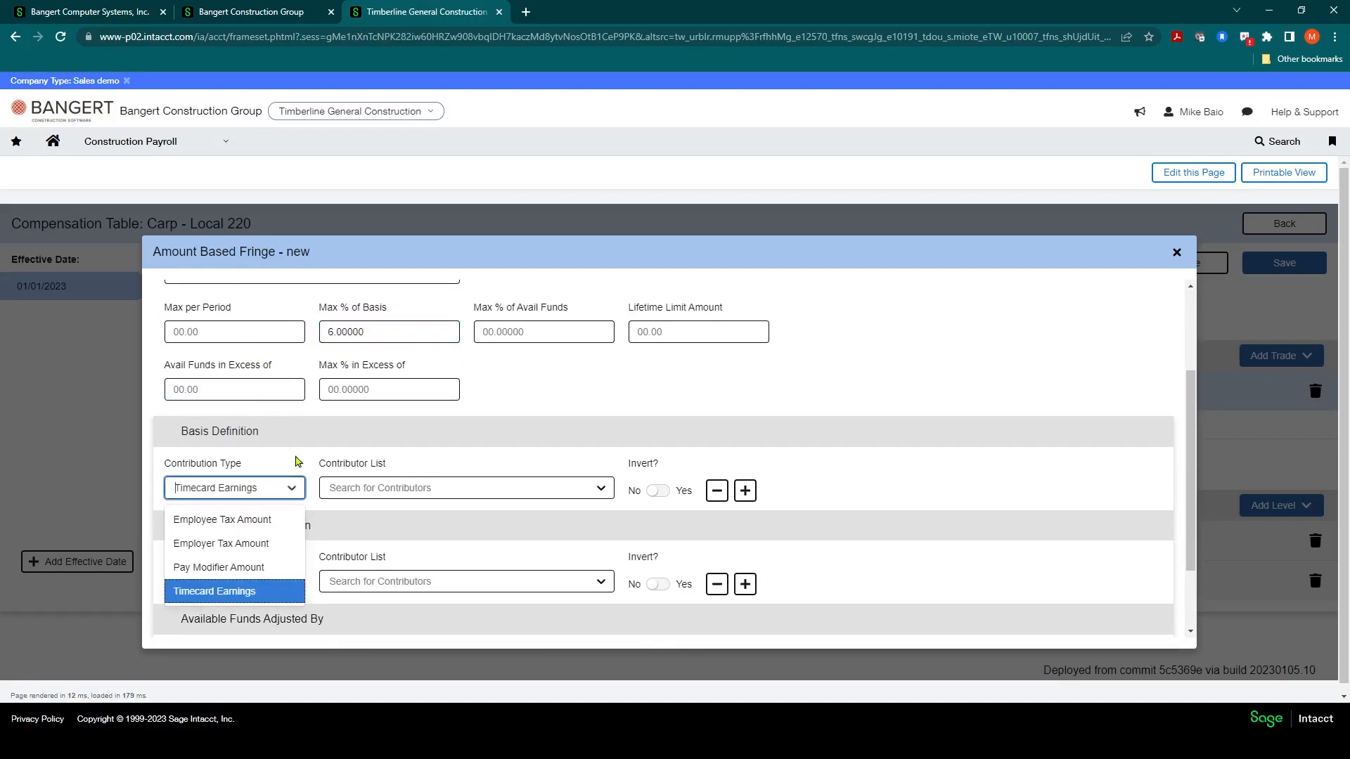
click(214, 500)
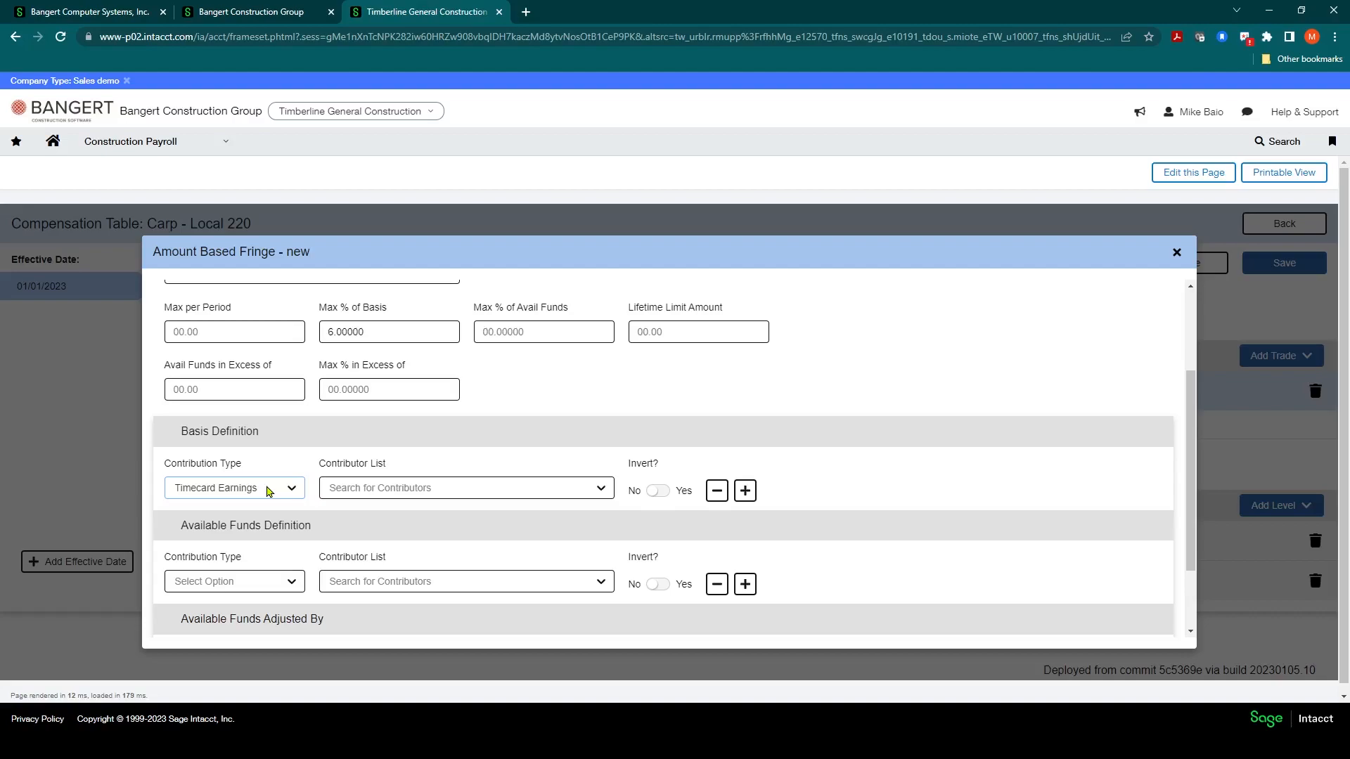
click(338, 491)
click(295, 491)
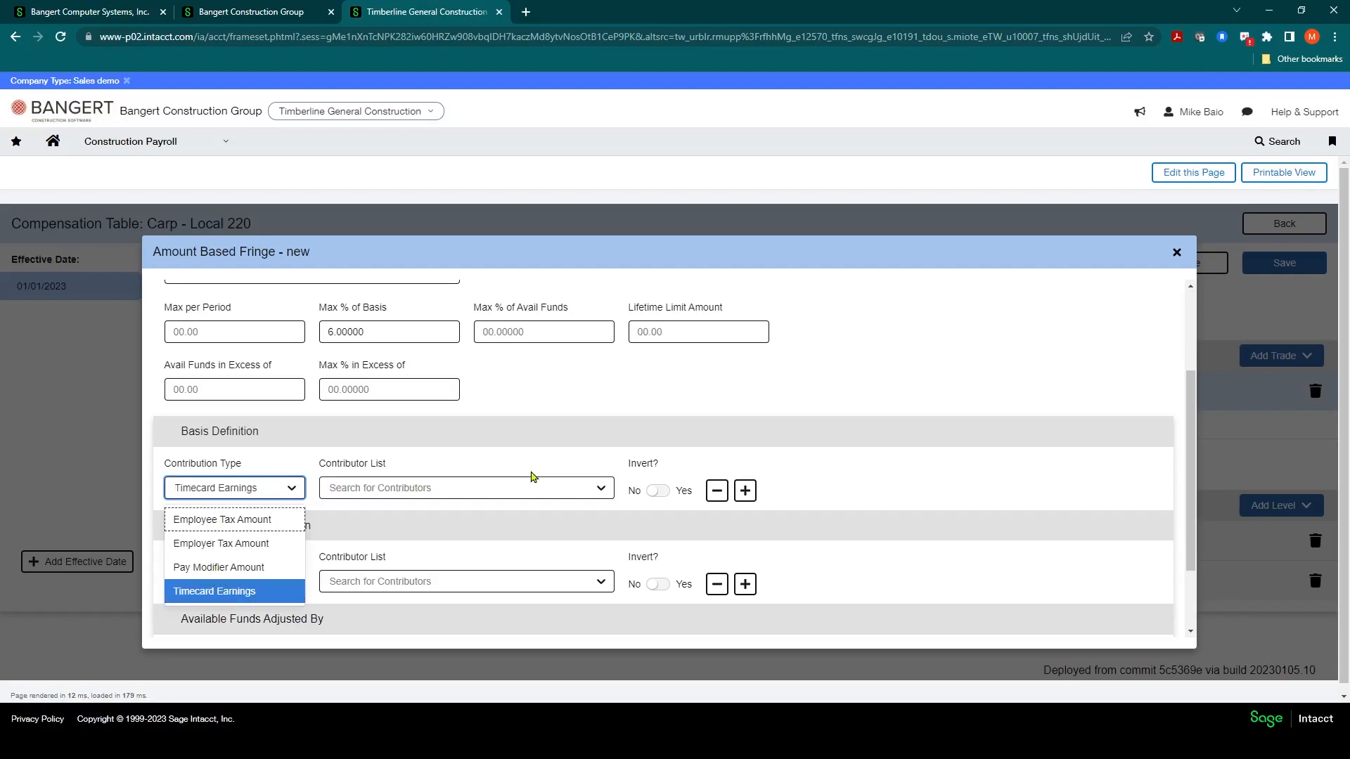
click(540, 441)
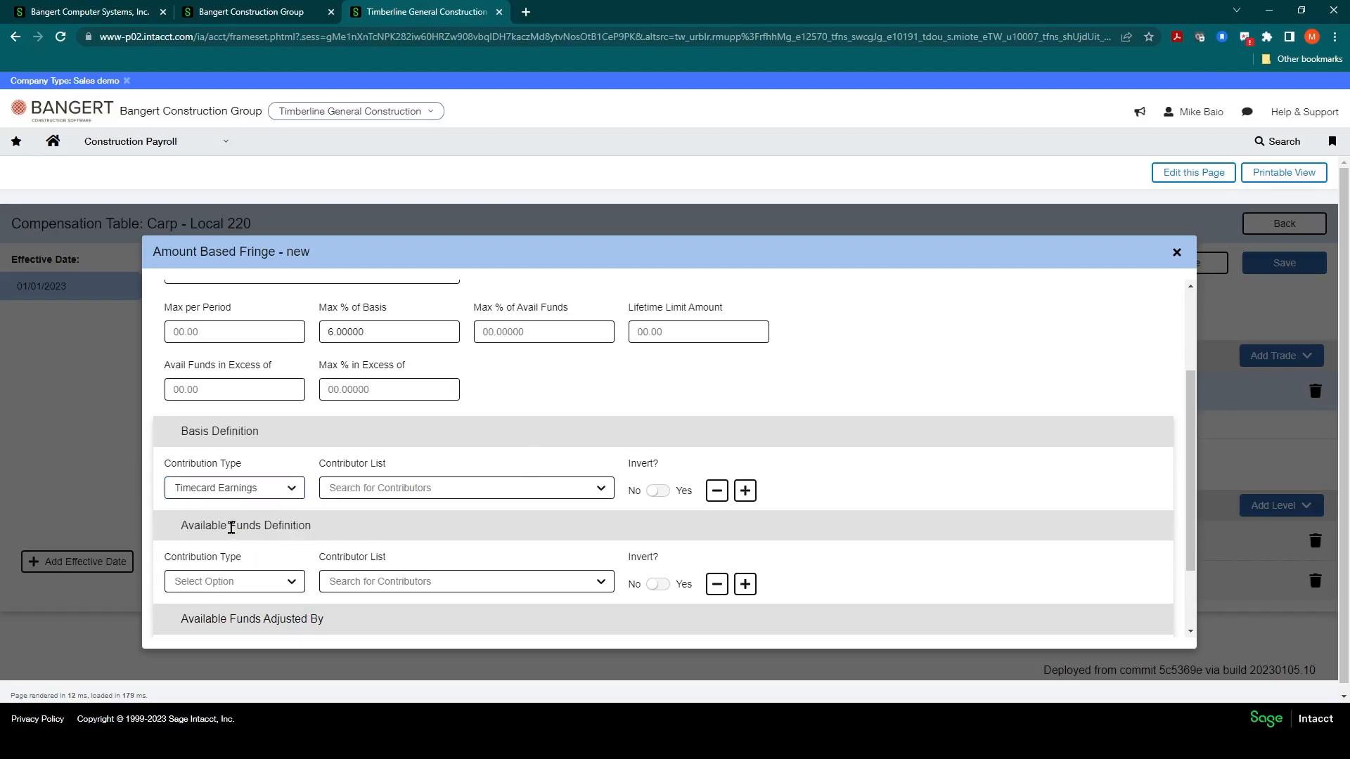
Step: Save the DUES-AMT amount based fringe
scroll(276, 543, down, 1)
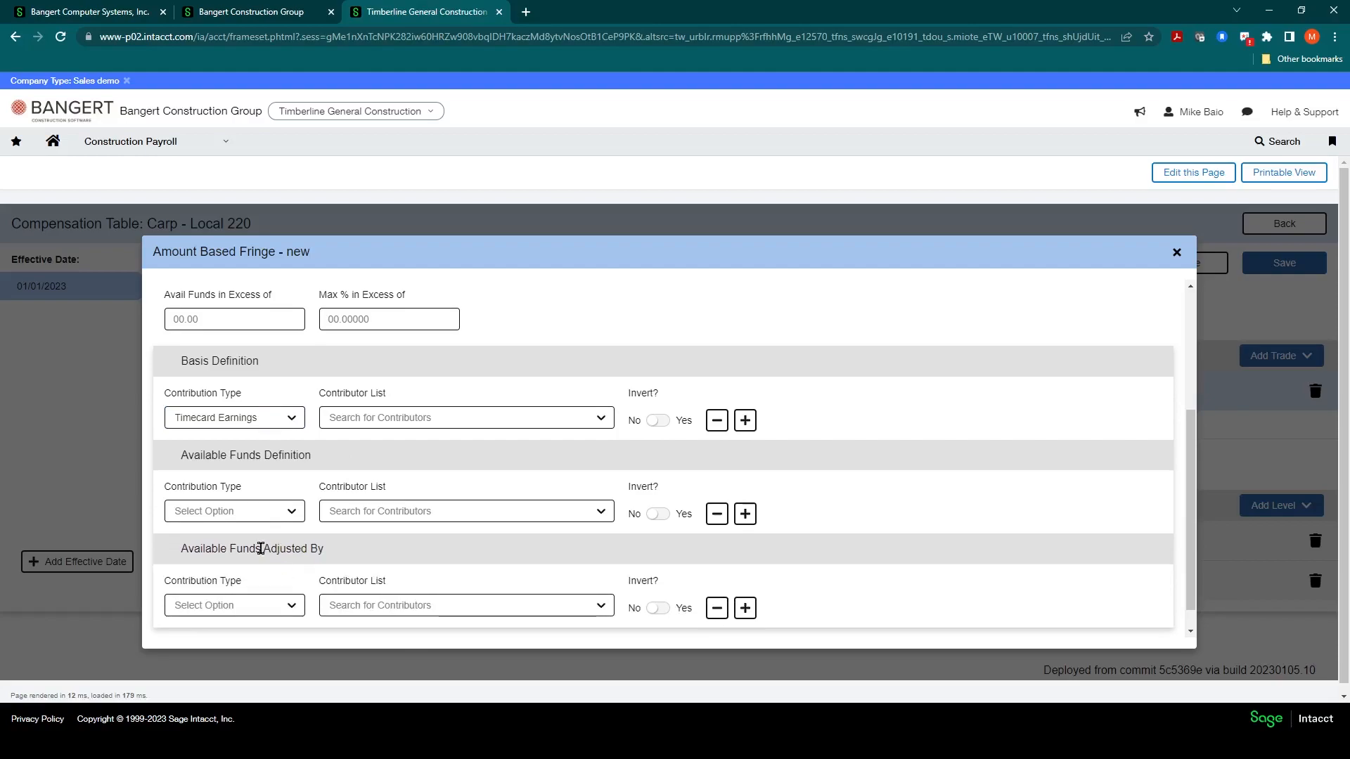
scroll(278, 546, down, 1)
scroll(312, 547, up, 3)
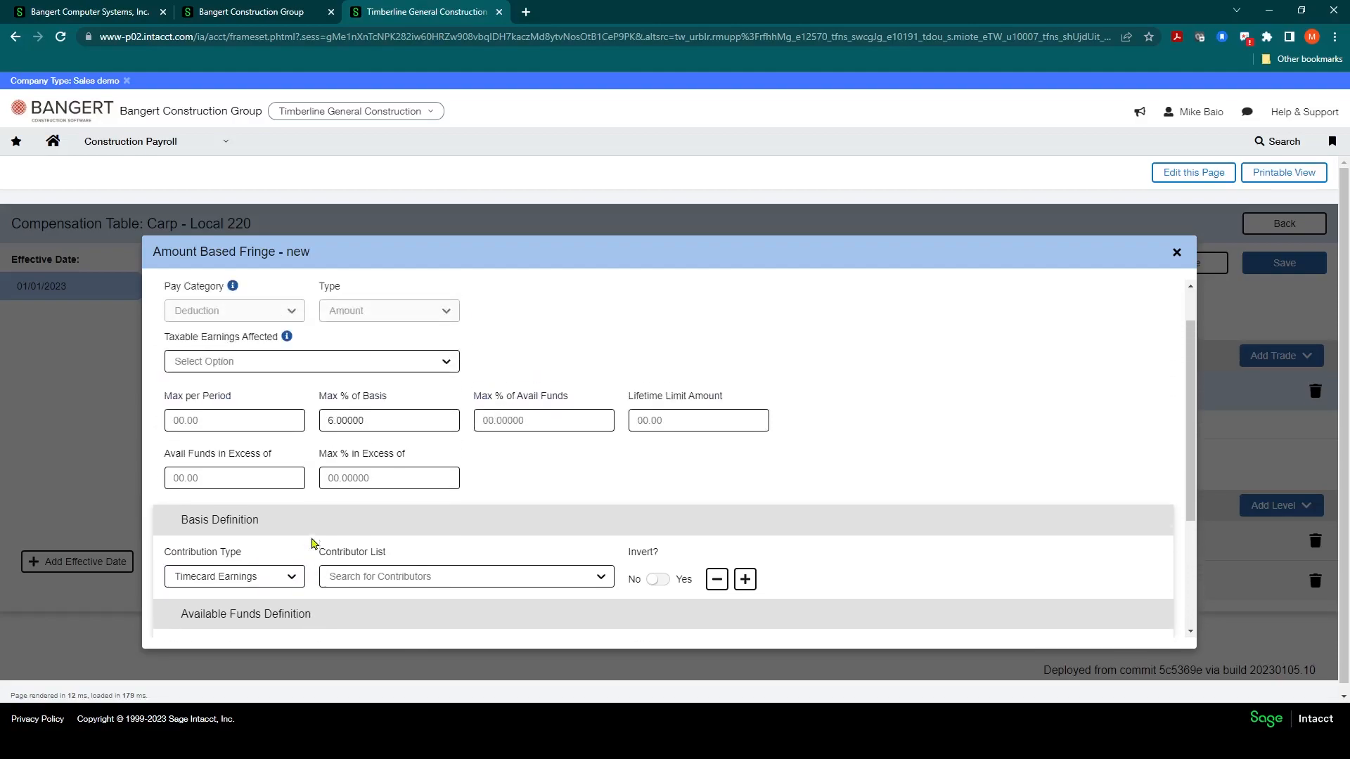
click(345, 447)
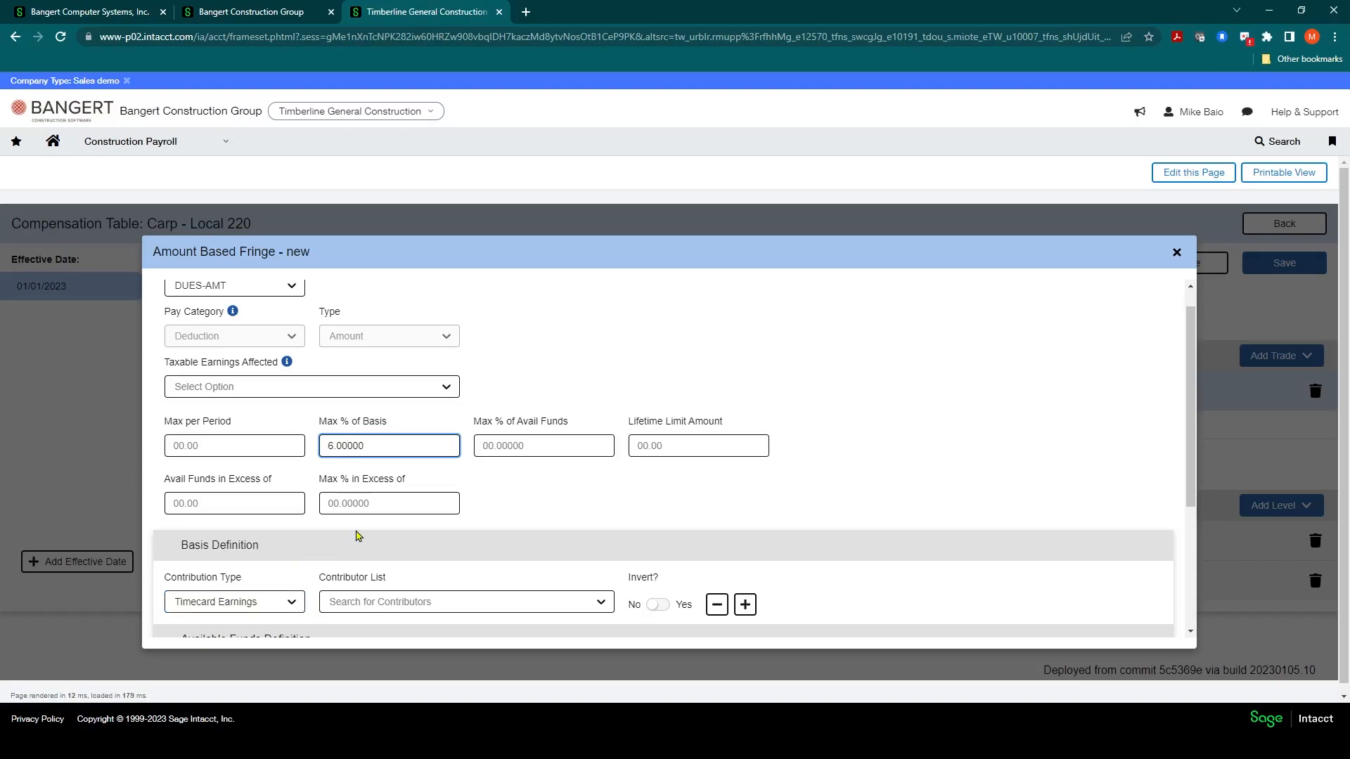
scroll(377, 443, down, 3)
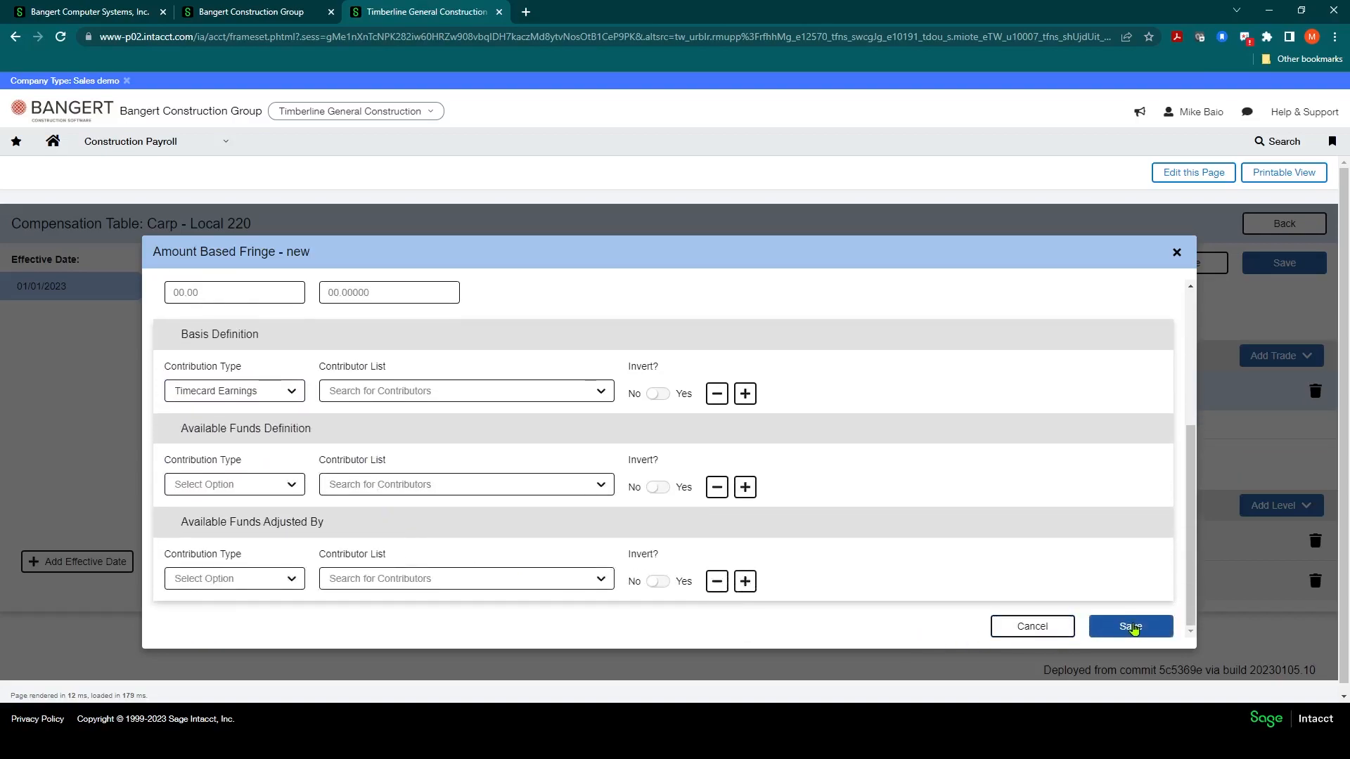
click(1132, 627)
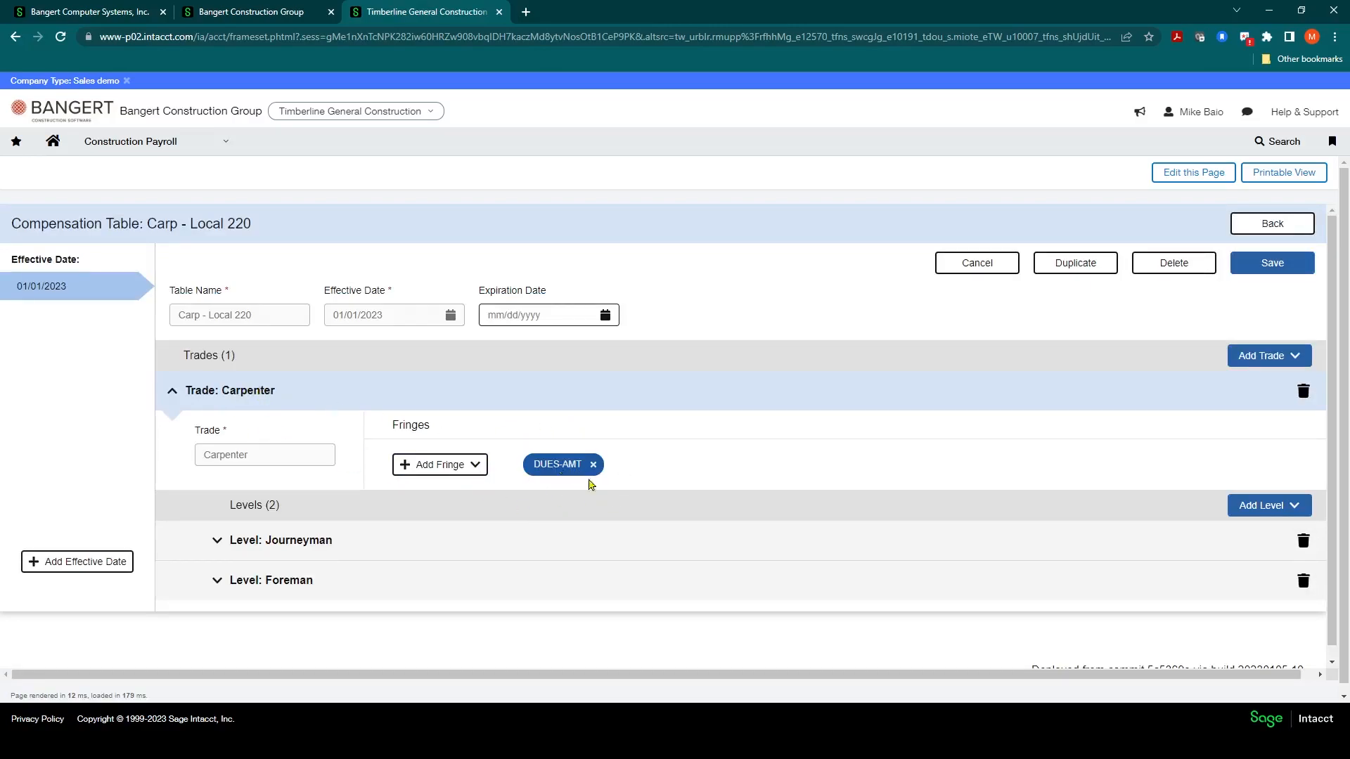
Step: Reopen the DUES-AMT fringe to review its settings and close it
click(547, 469)
click(337, 423)
drag(393, 420, 310, 485)
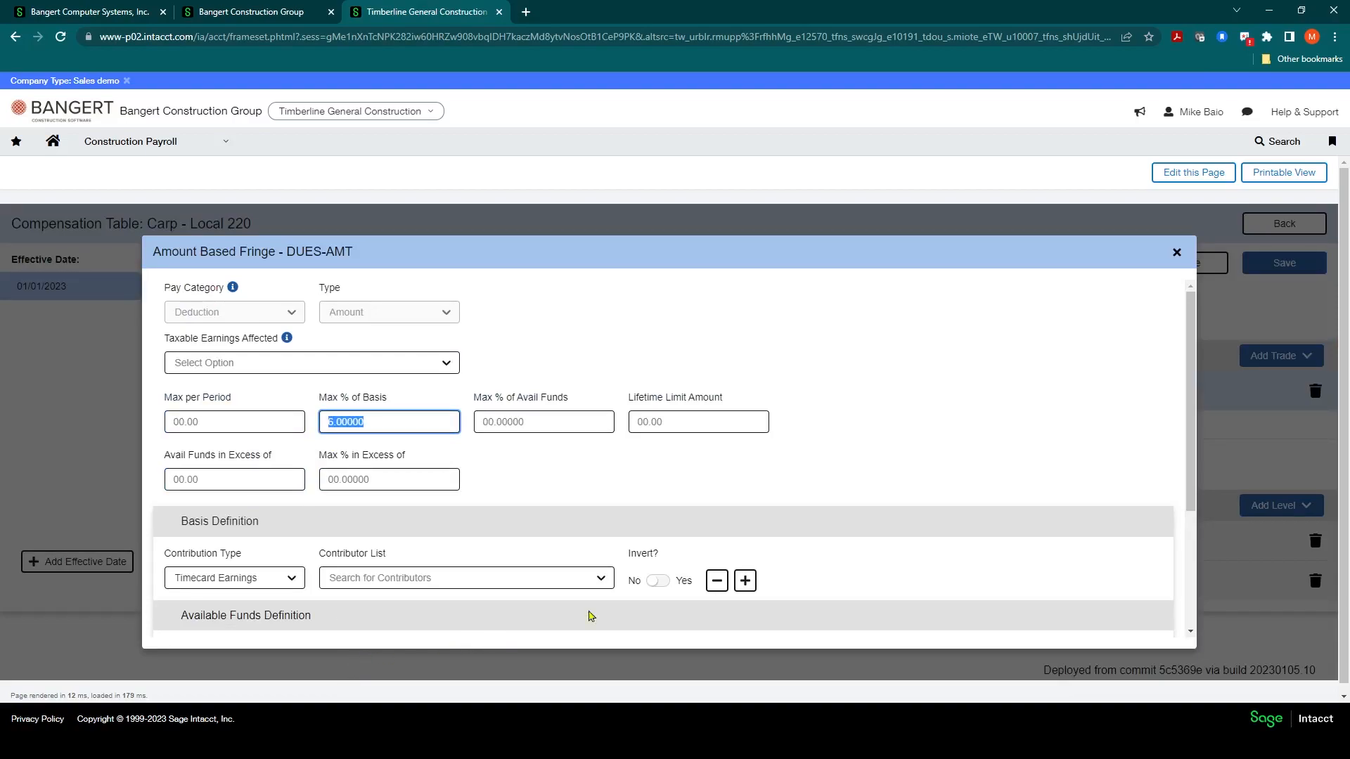
click(1176, 252)
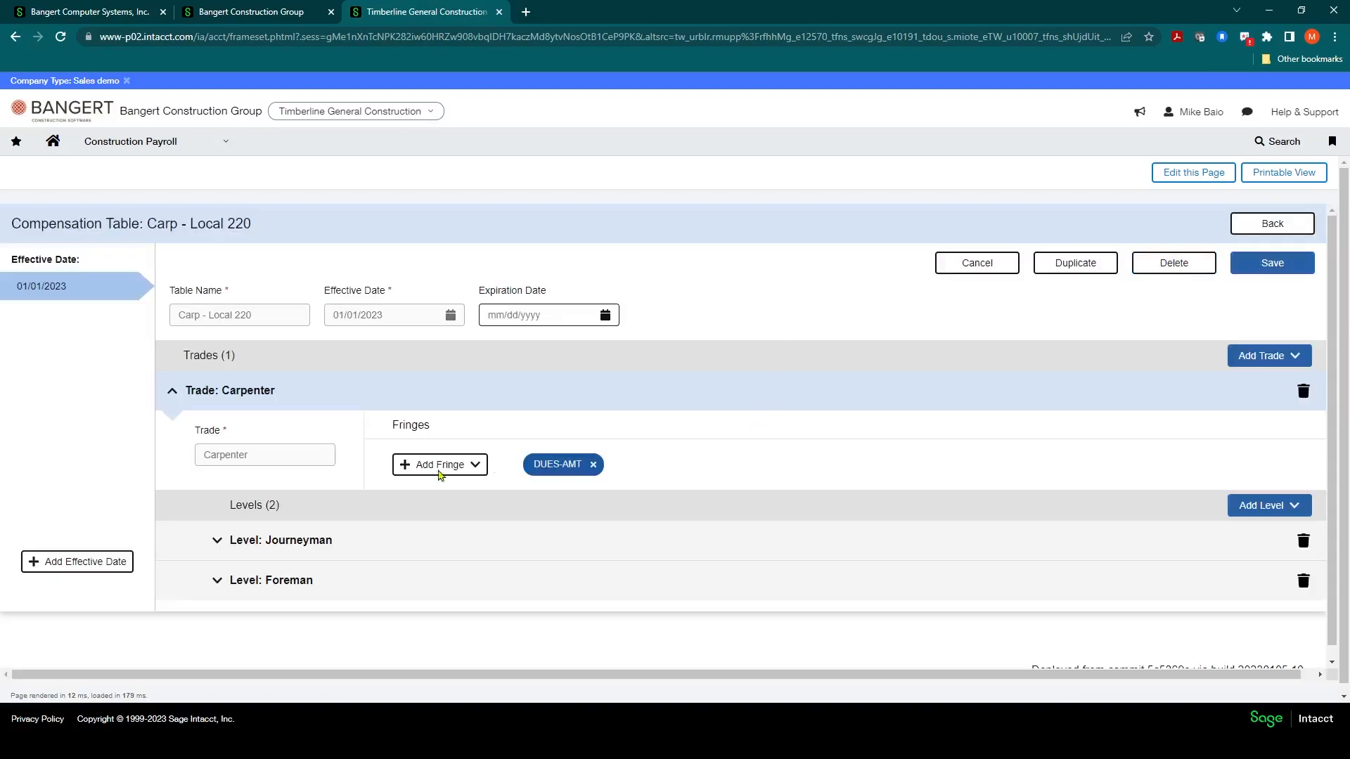
Step: Expand the Journeyman level and add an Amount Based fringe with identifier EDC FUND
scroll(268, 493, down, 1)
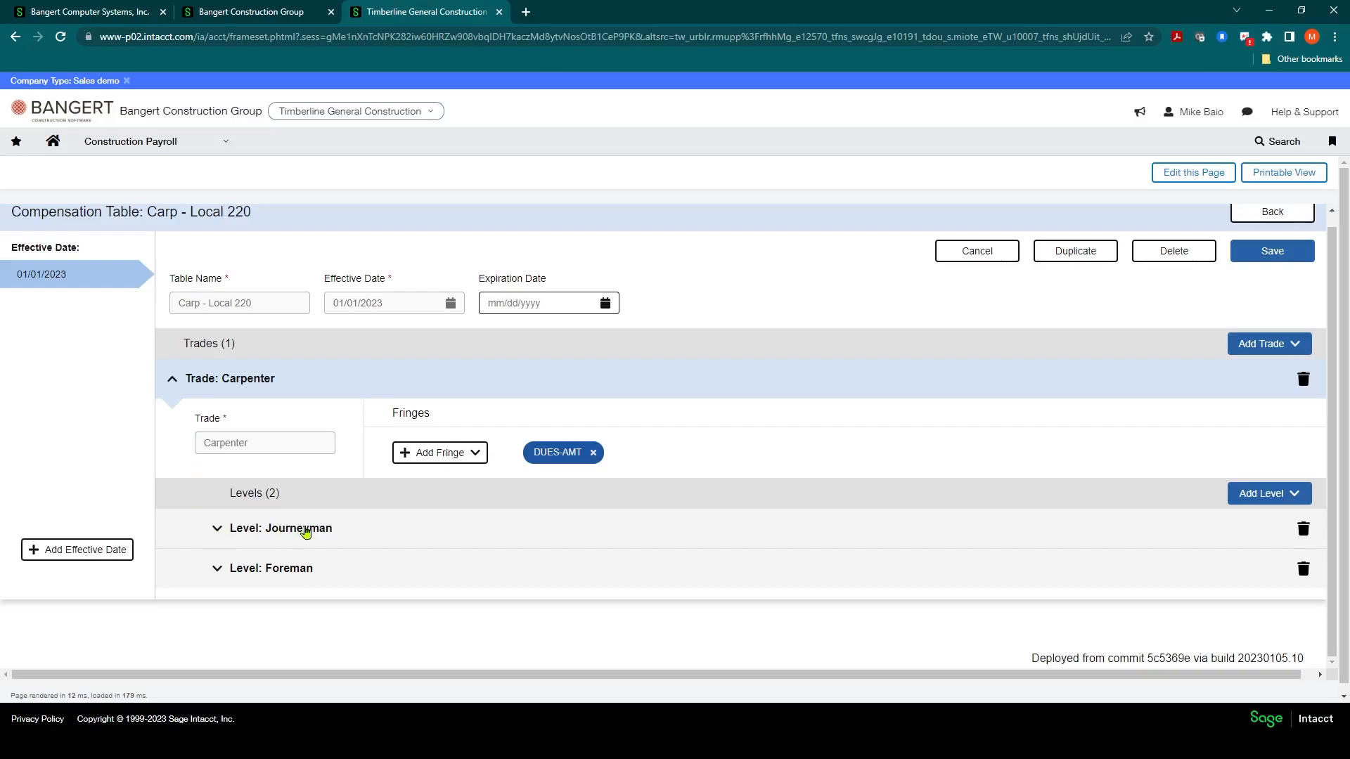
click(215, 531)
scroll(281, 589, down, 1)
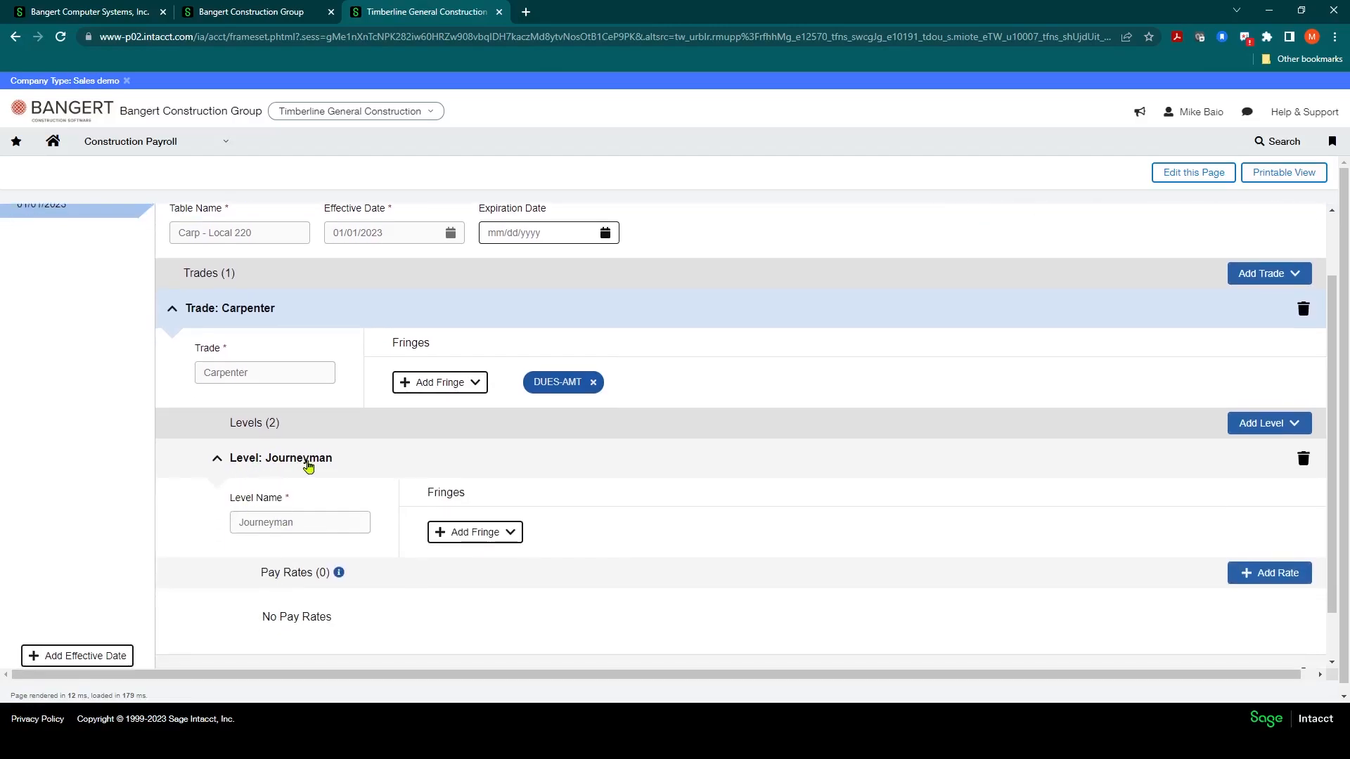
click(512, 537)
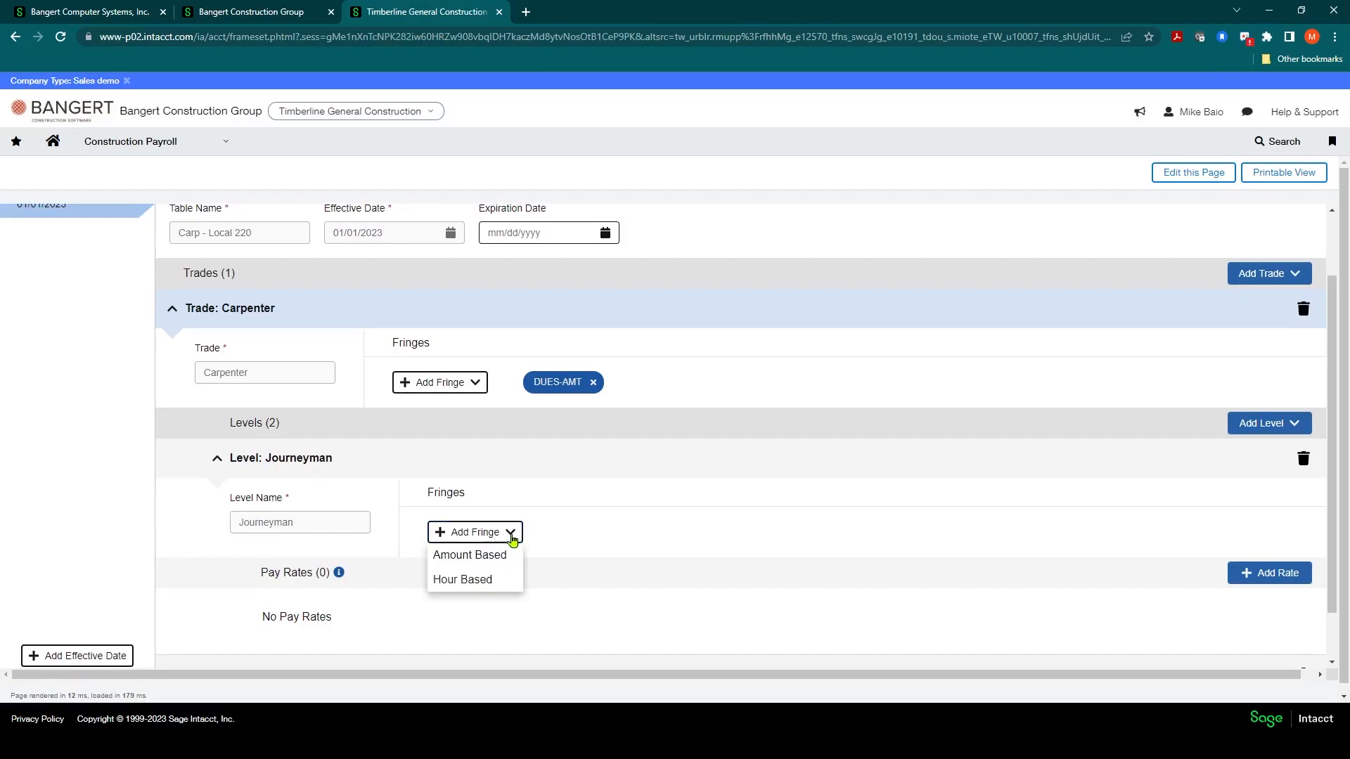
click(484, 555)
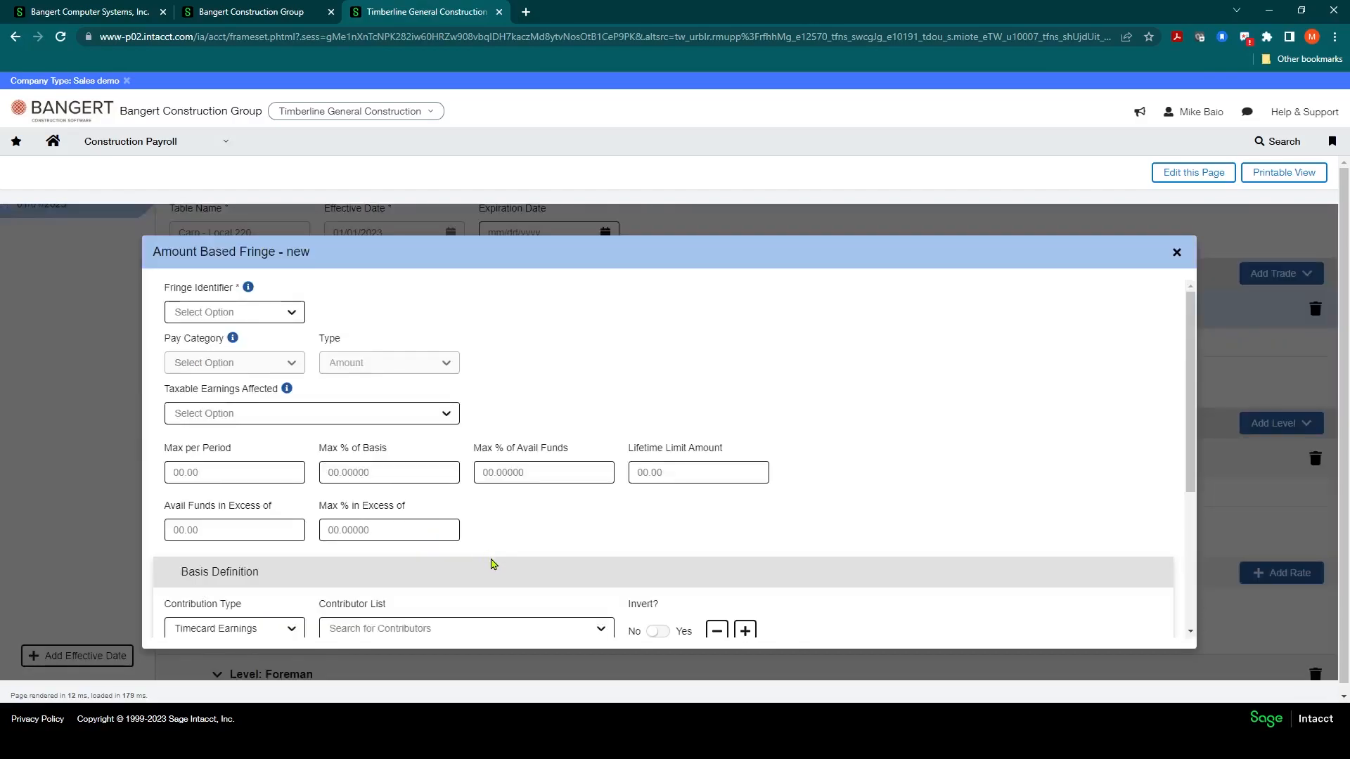
click(291, 314)
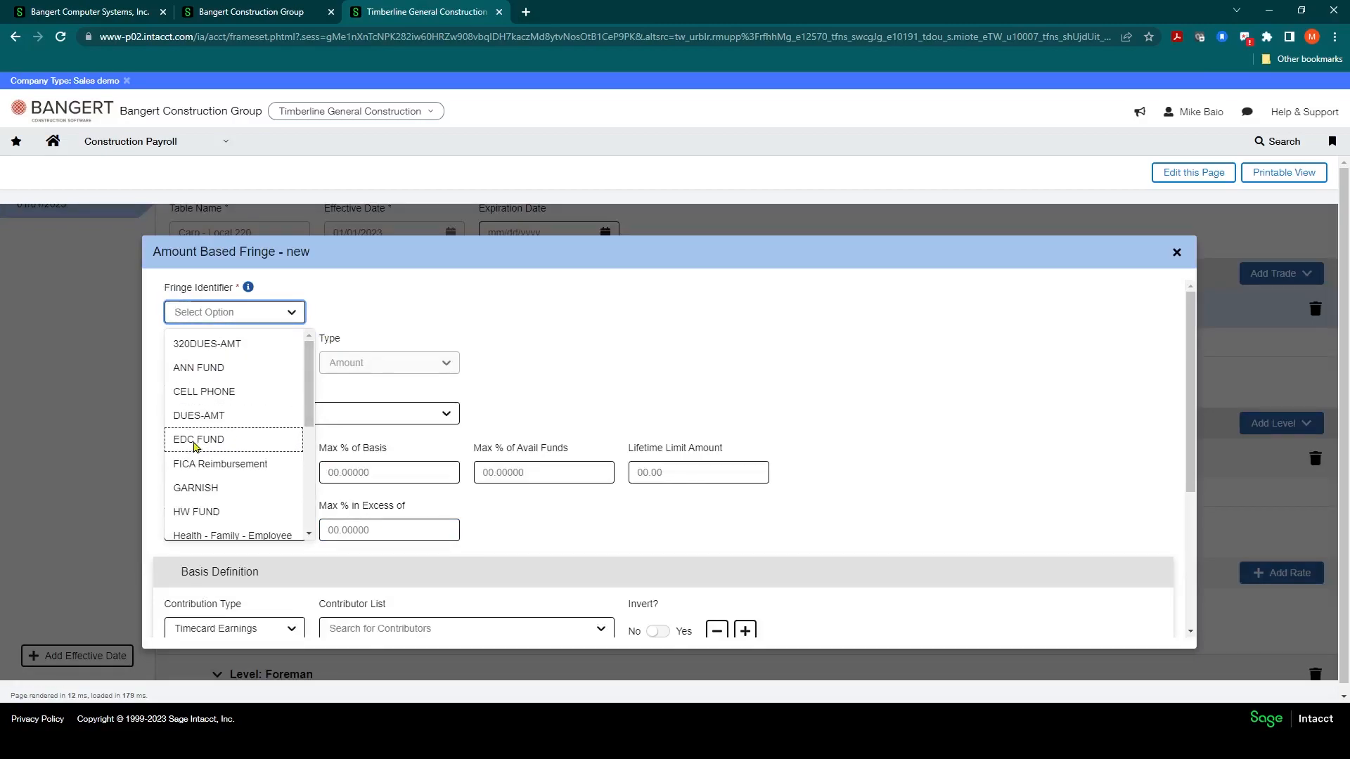
click(195, 442)
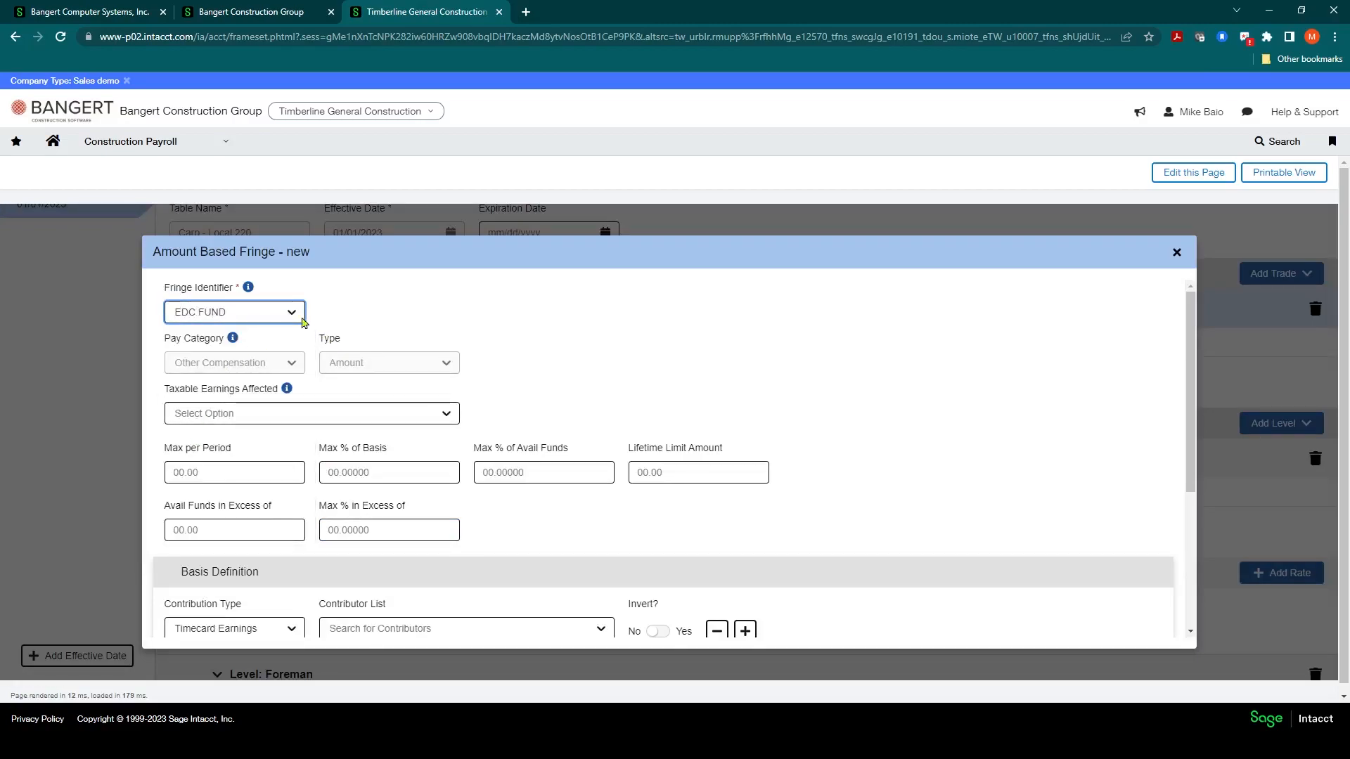
Step: Set the EDC FUND fringe's Max per Period to 15 and save the fringe
click(225, 472)
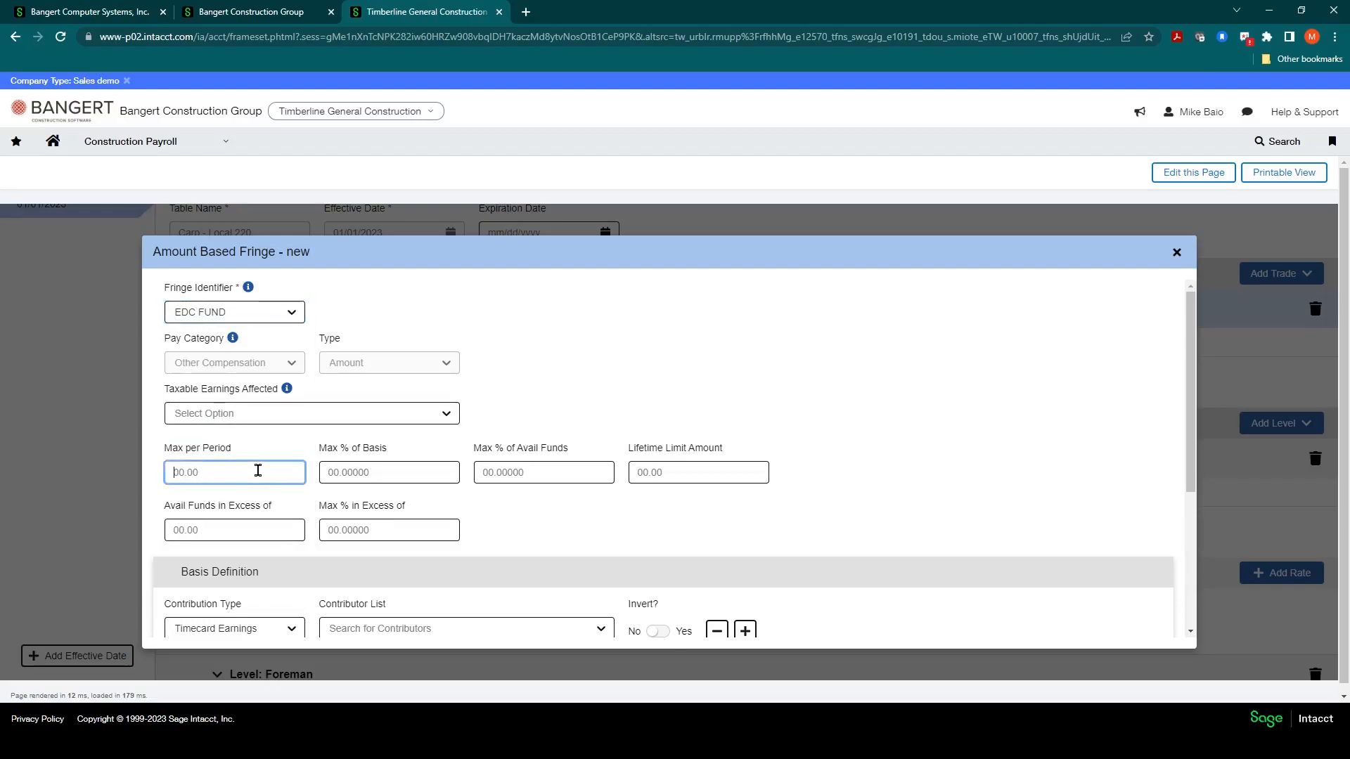
text(15)
scroll(285, 432, down, 2)
scroll(267, 499, down, 1)
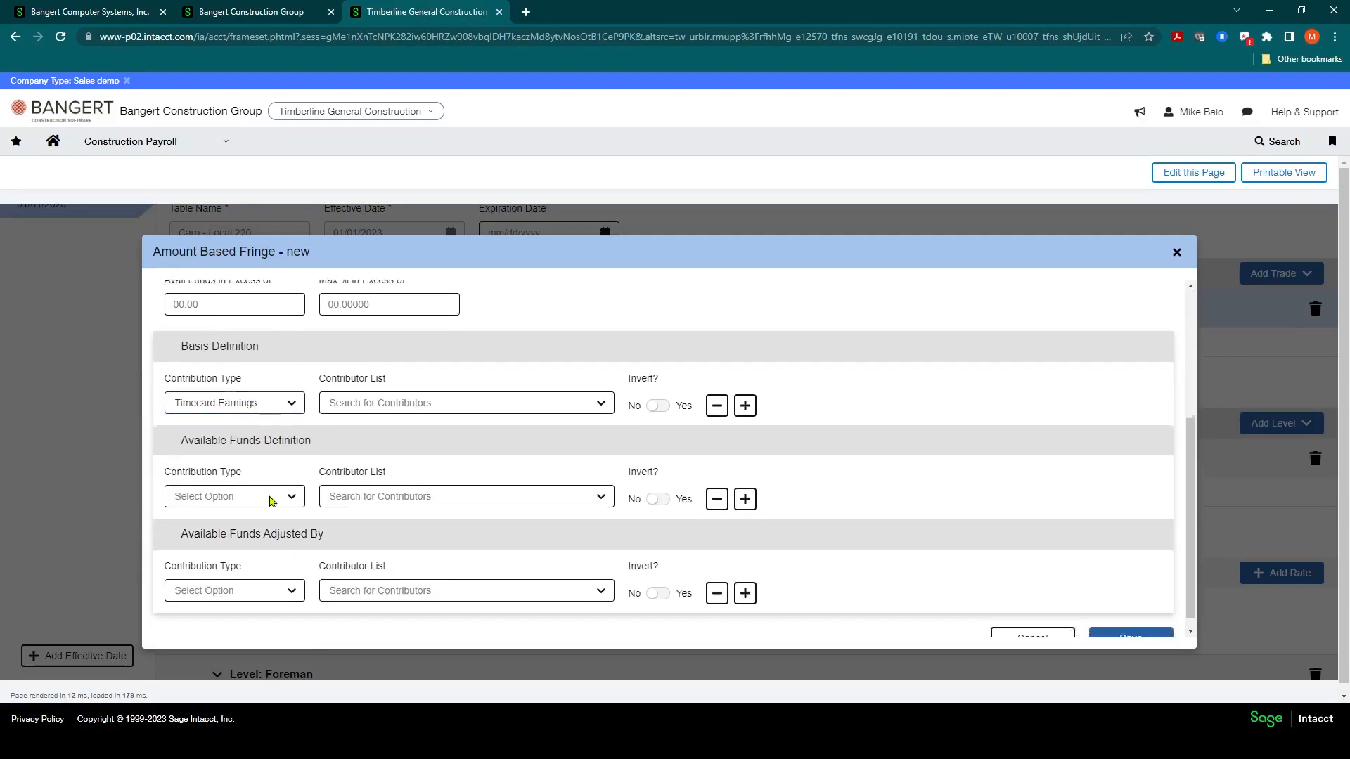
scroll(660, 467, down, 1)
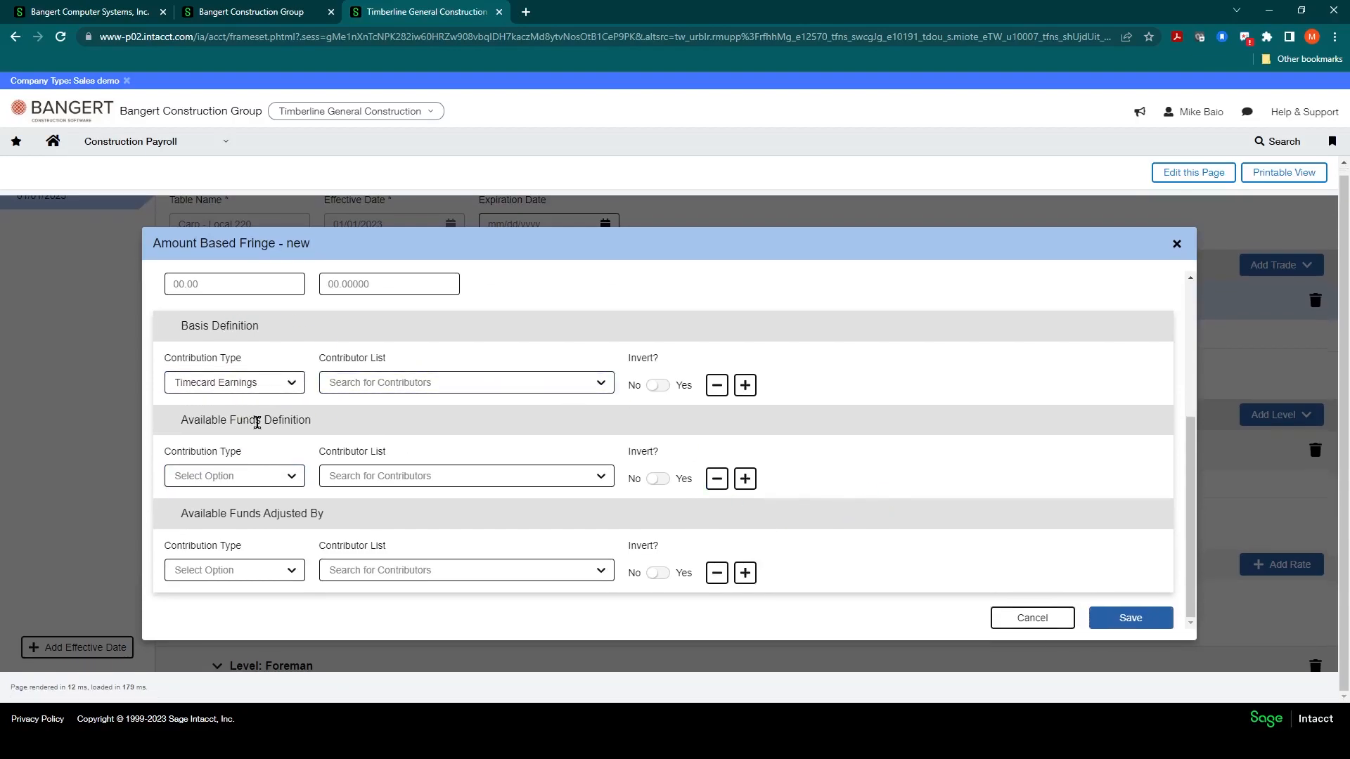
click(1124, 618)
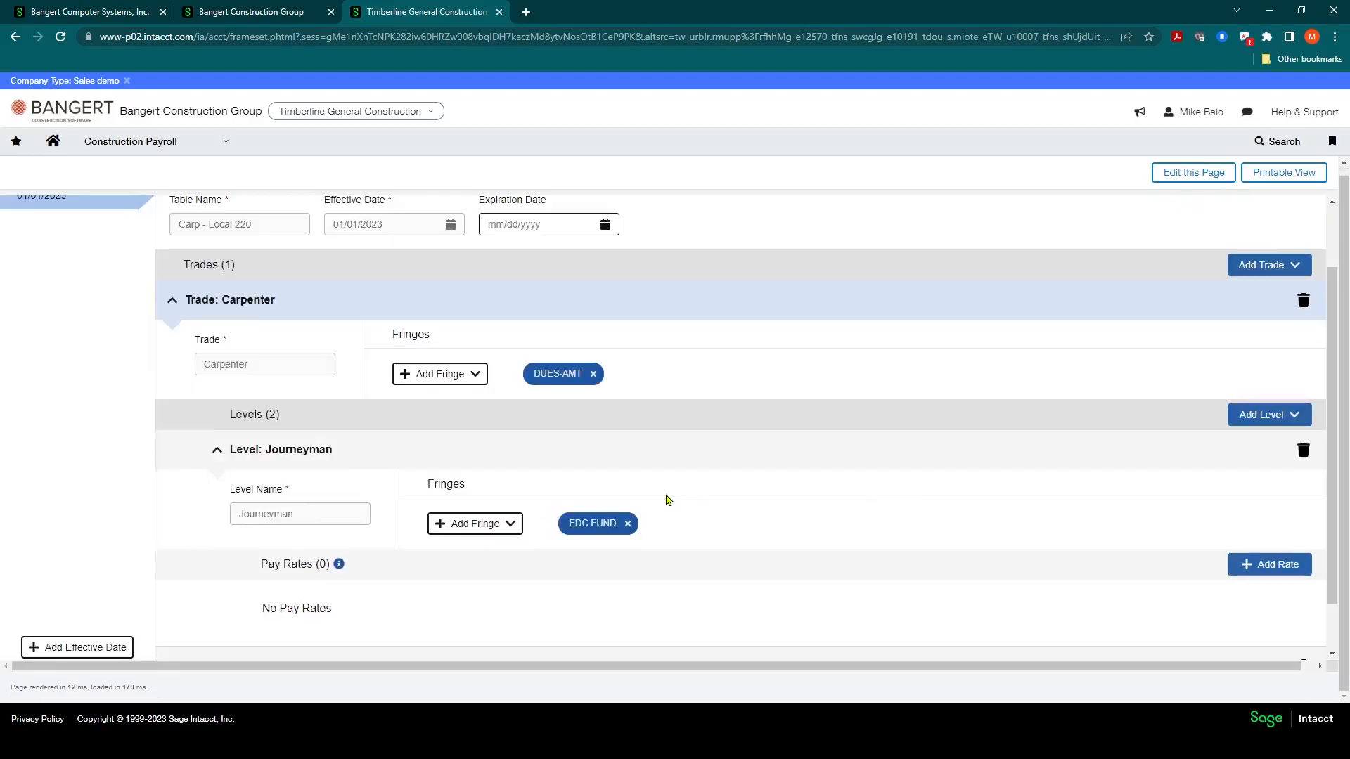
Step: Add another Amount Based fringe to the Journeyman level with identifier HW FUND
click(510, 524)
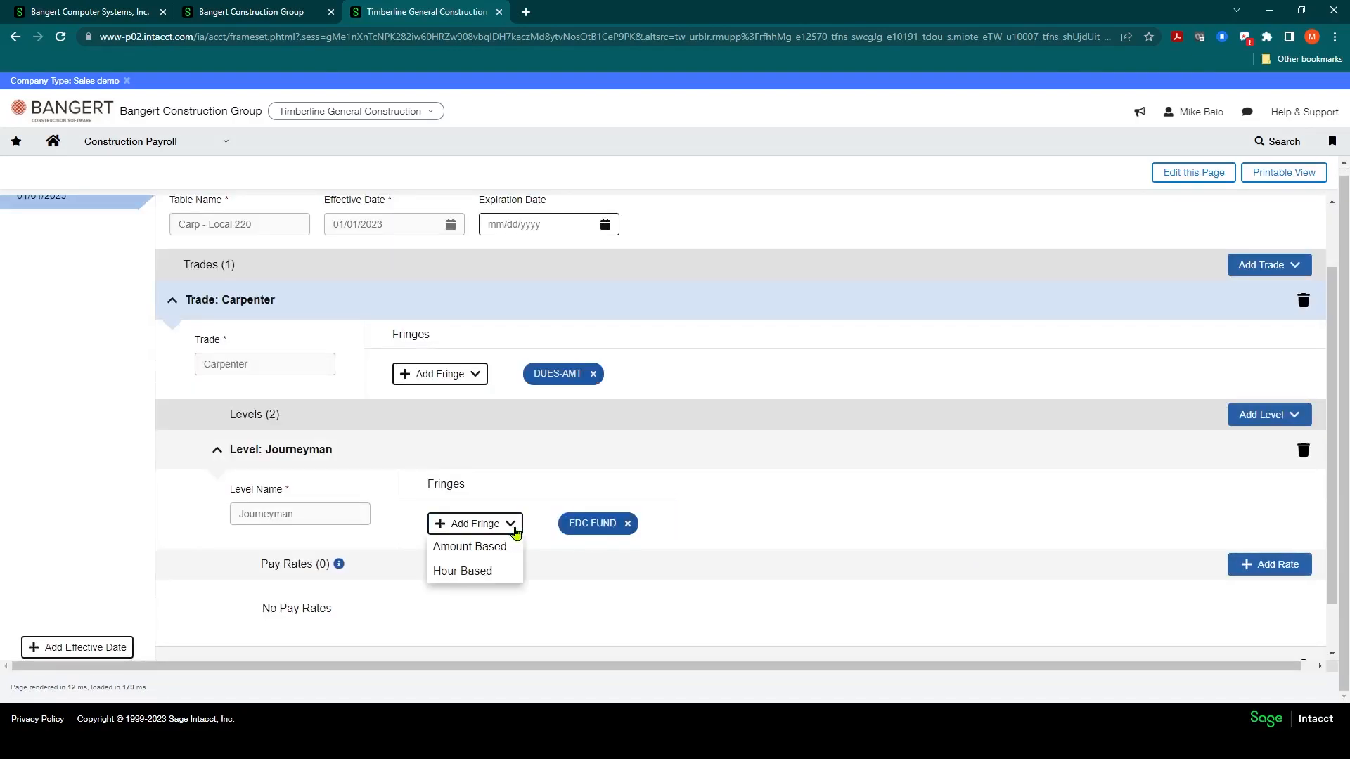
click(478, 548)
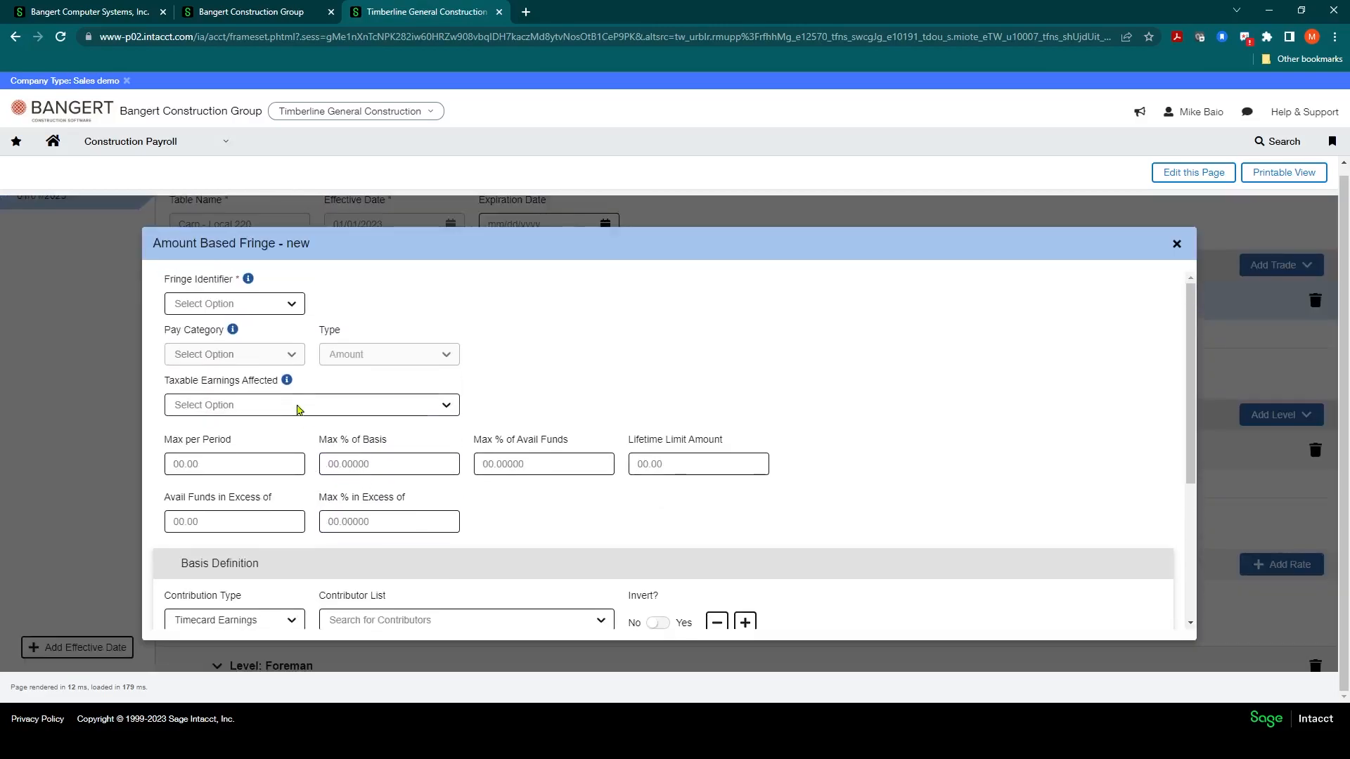
click(292, 304)
scroll(211, 435, down, 1)
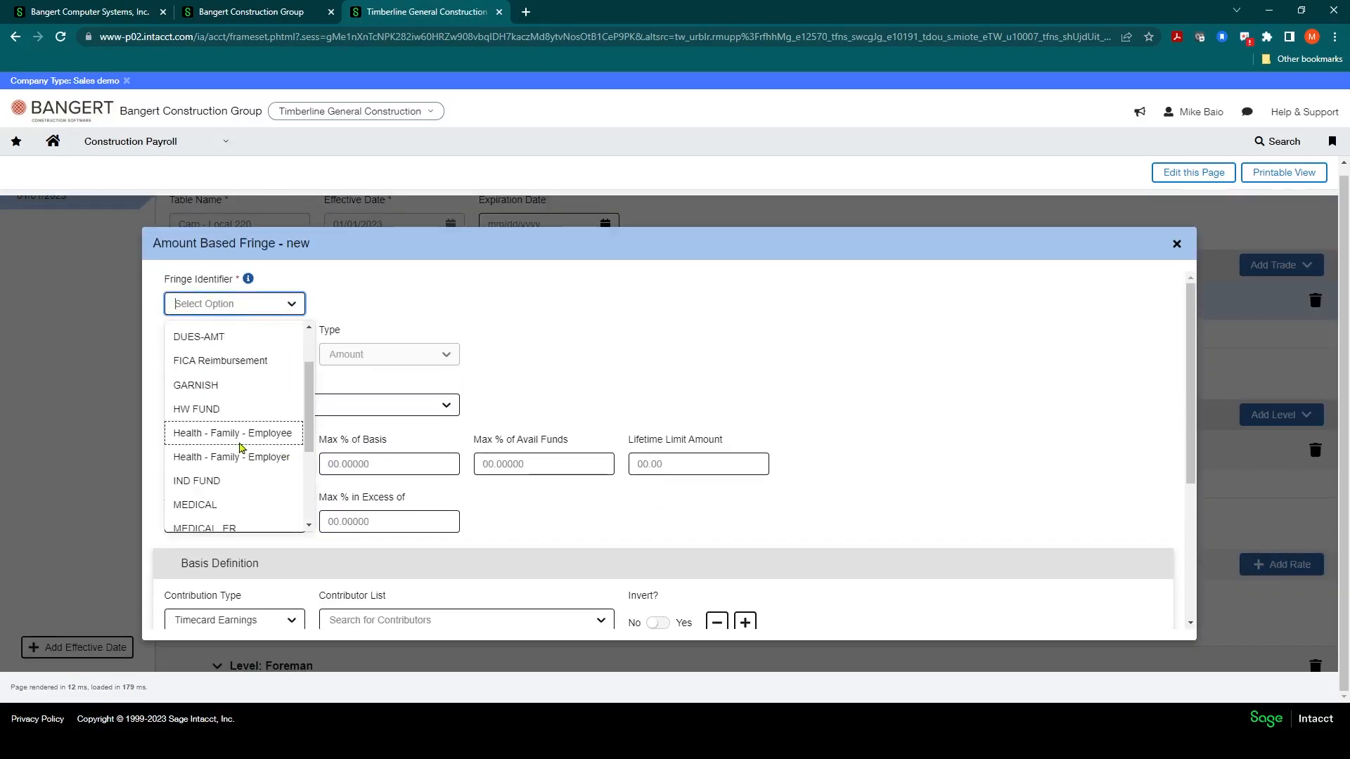
click(217, 415)
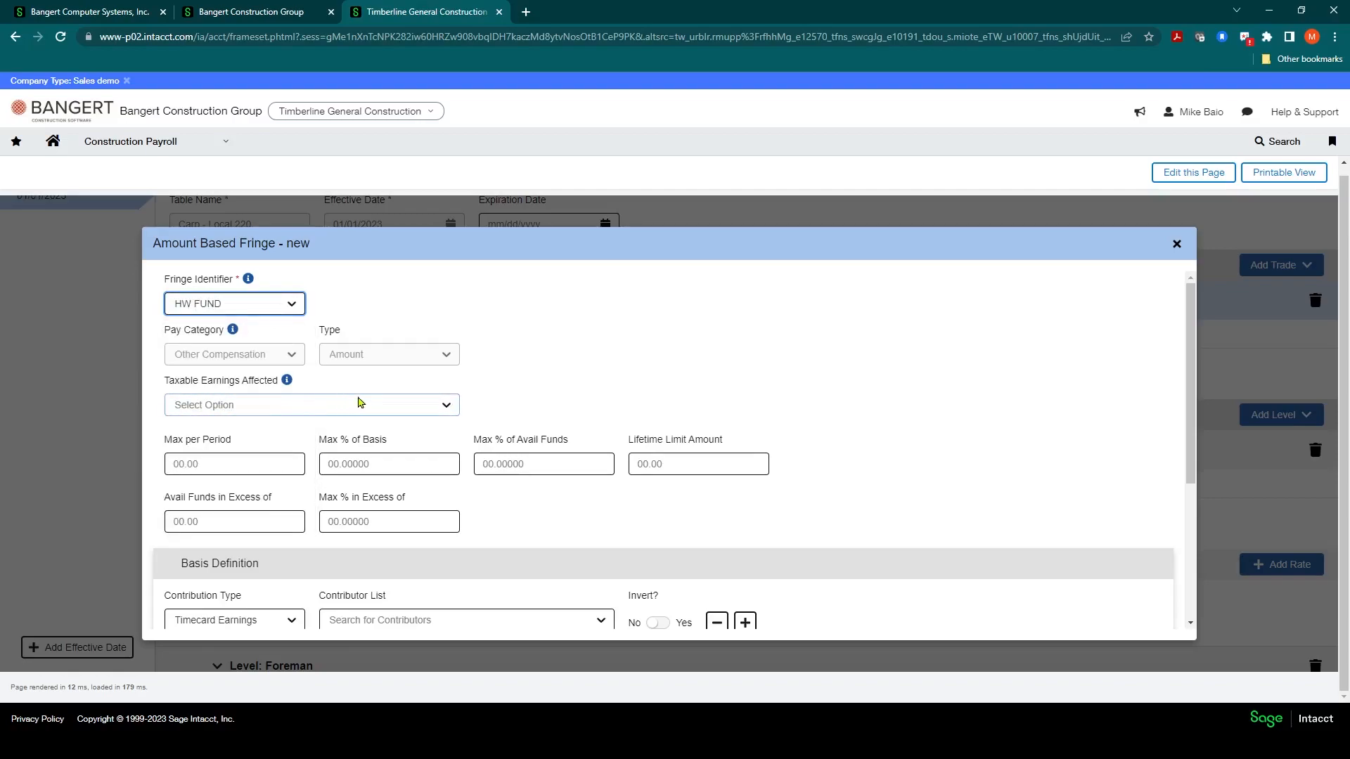
click(446, 407)
click(500, 365)
Step: Set the HW FUND fringe's Max % of Basis to 2 and save the fringe
click(363, 464)
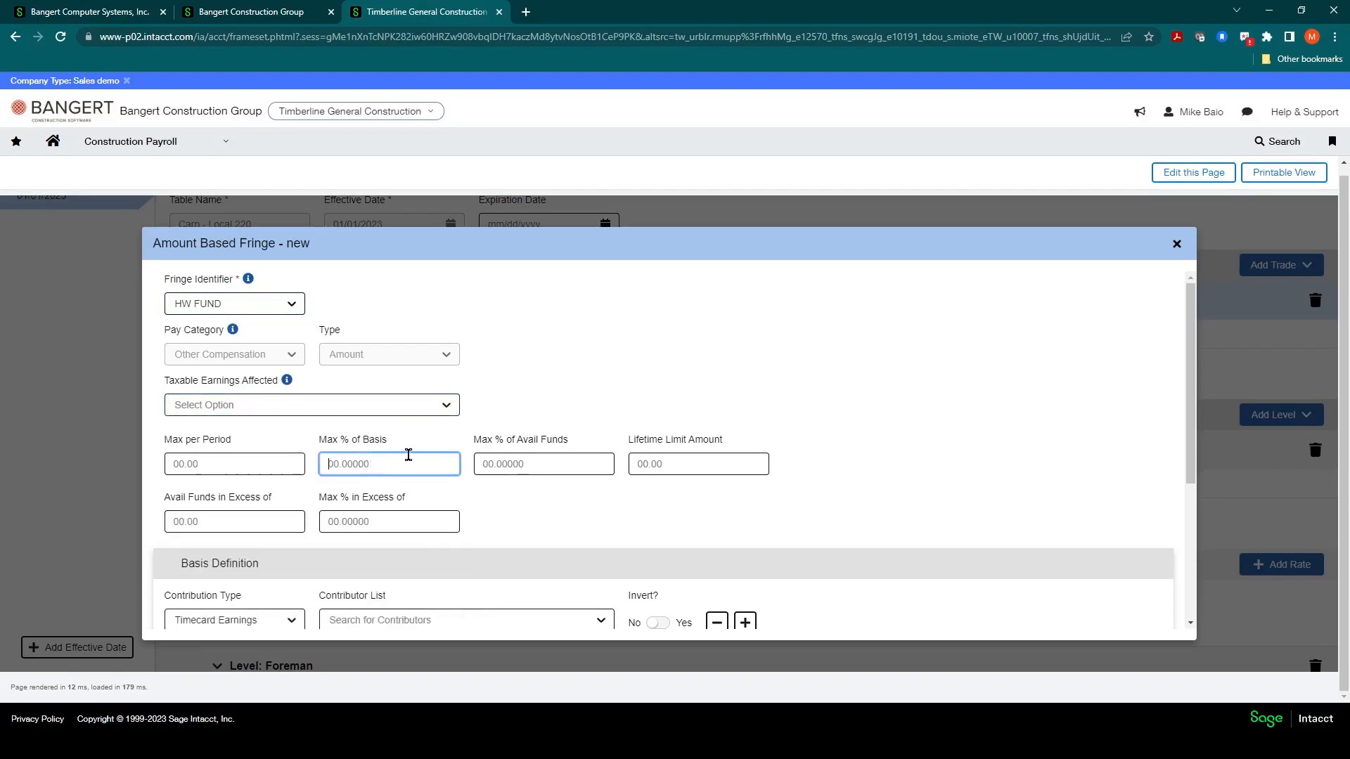
text(2)
scroll(407, 454, down, 4)
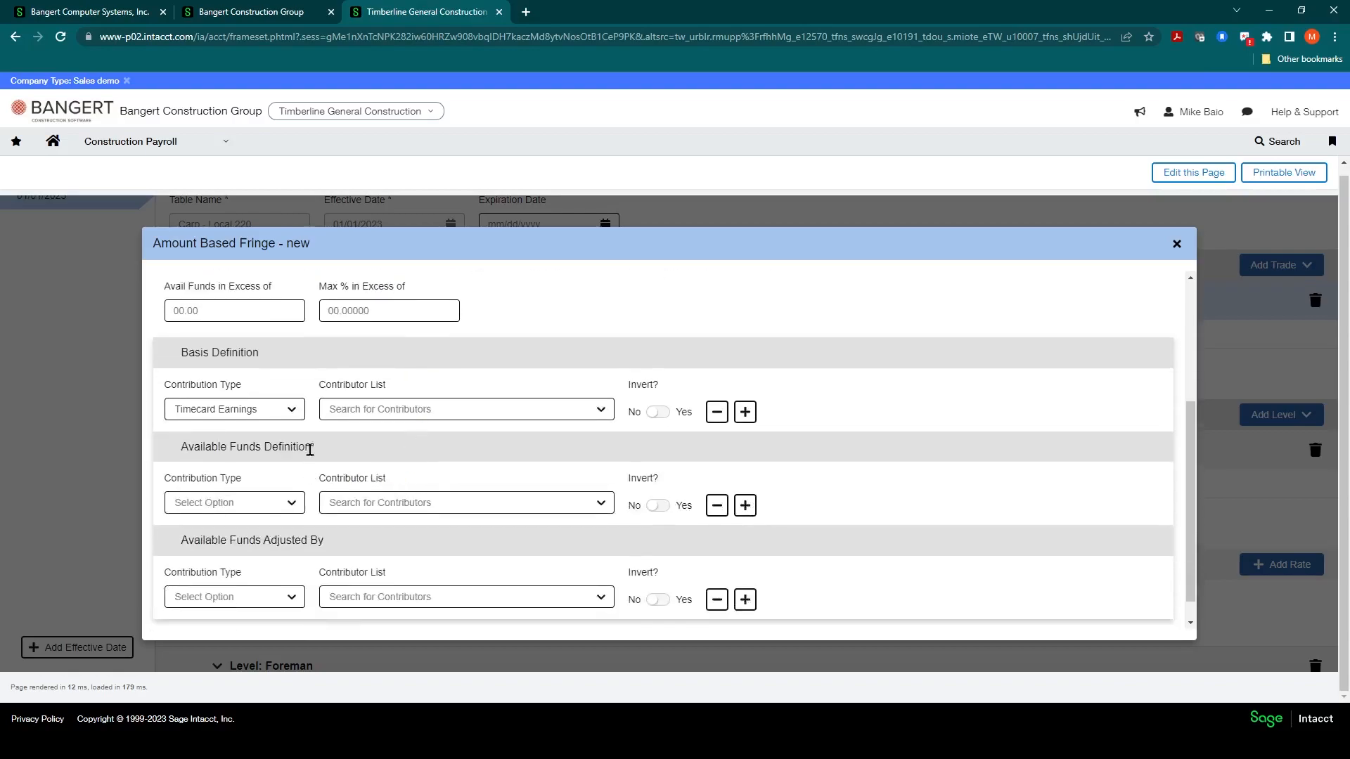
click(1131, 617)
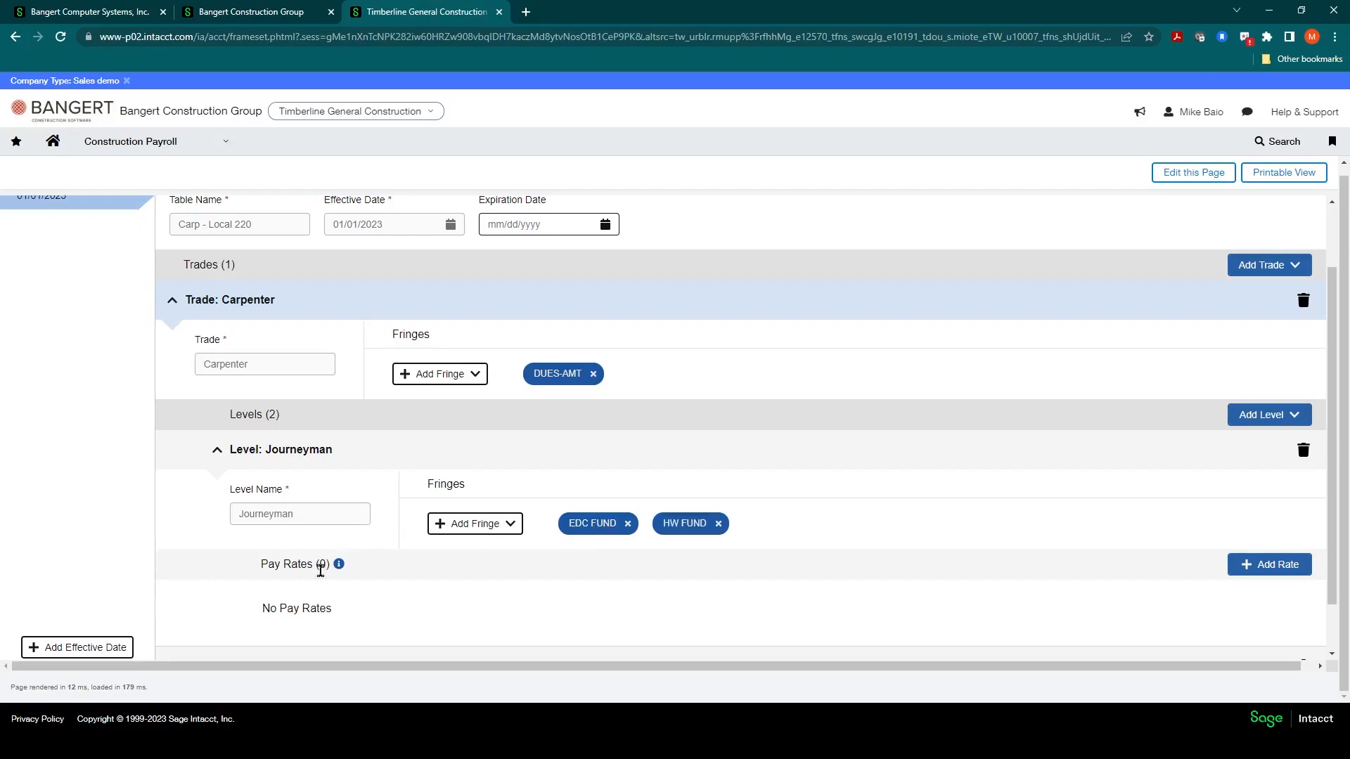
Step: Expand the Foreman level and add an Amount Based fringe with identifier EDC FUND
scroll(282, 478, down, 1)
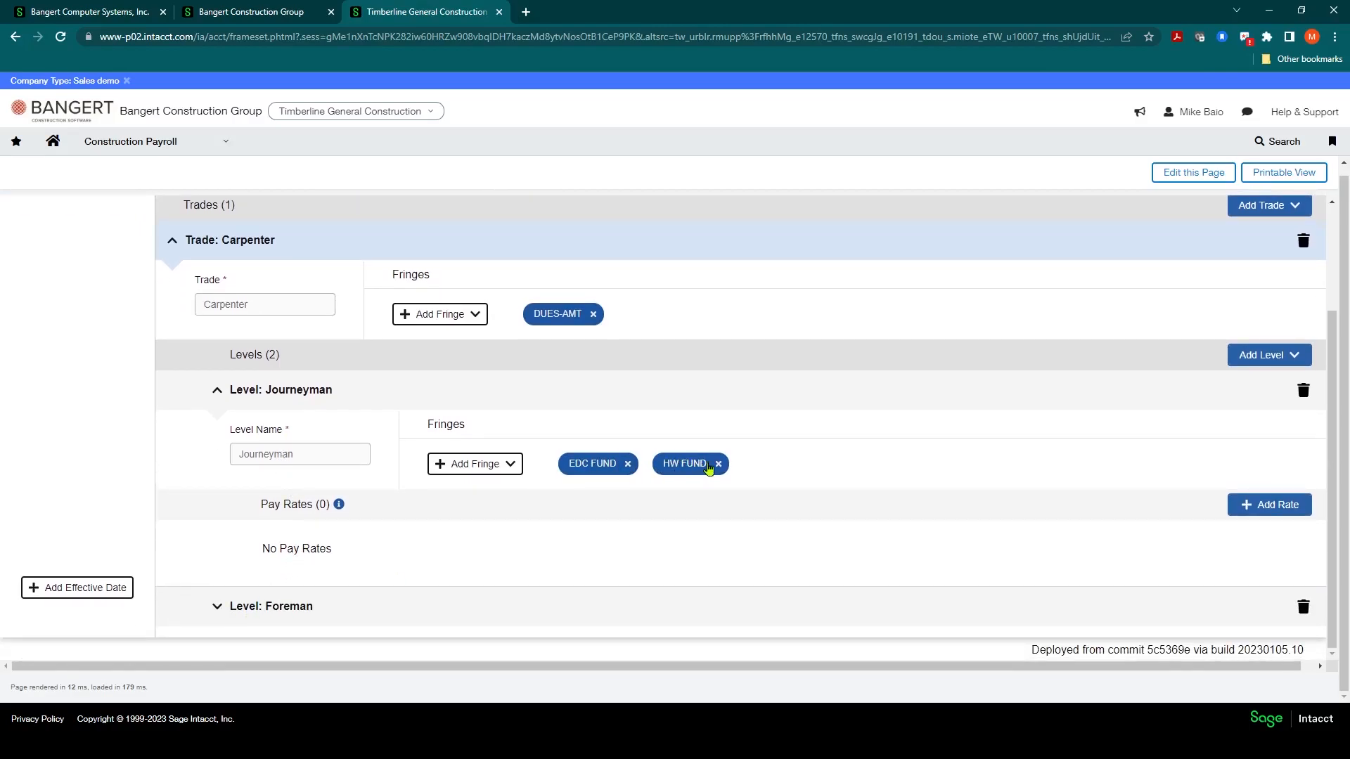
click(215, 609)
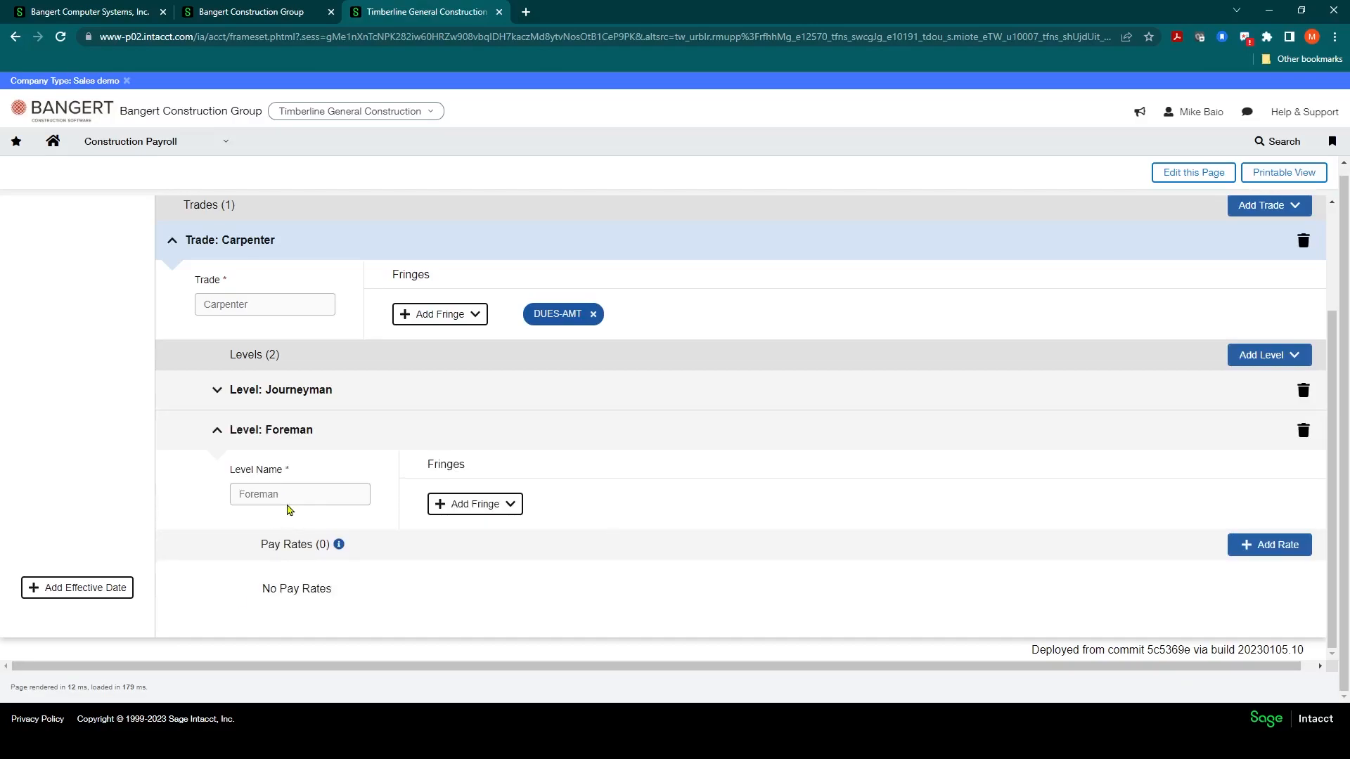
click(511, 503)
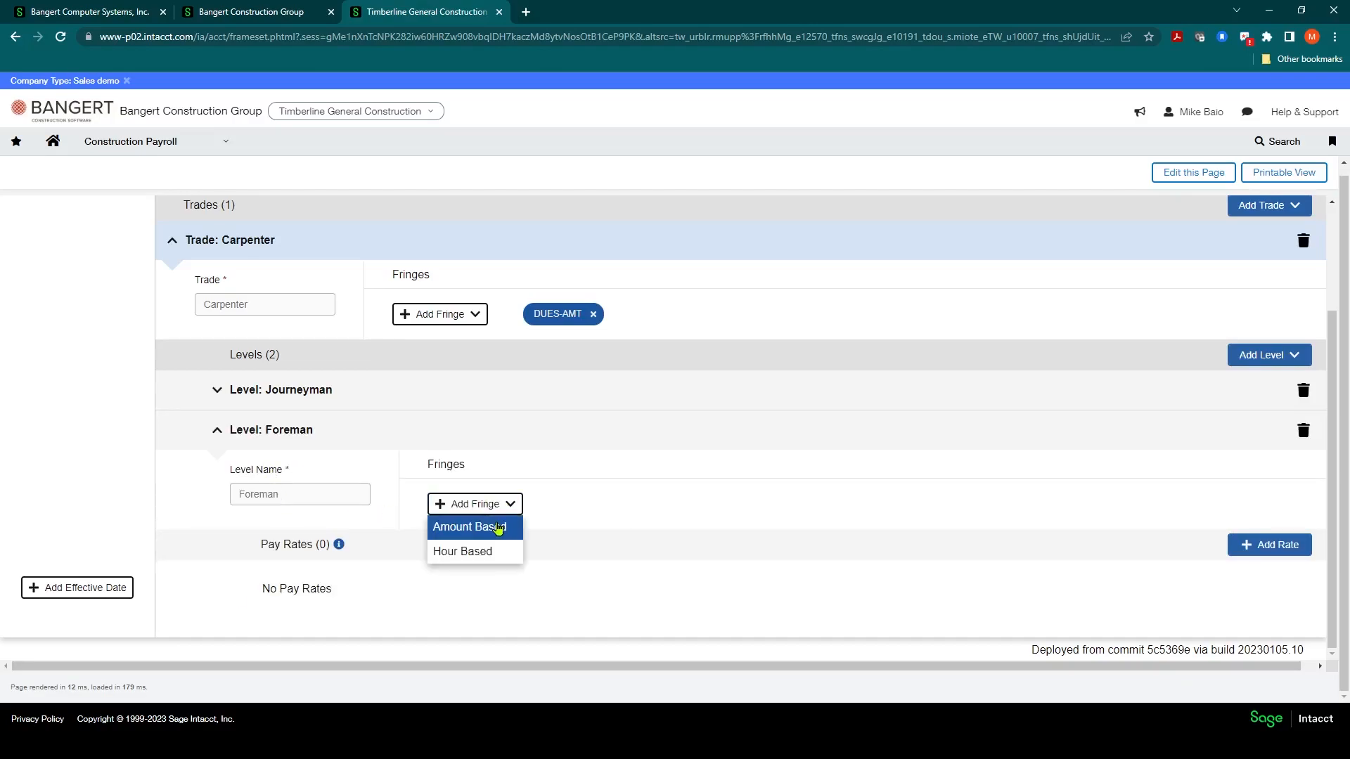
click(497, 525)
scroll(323, 368, down, 3)
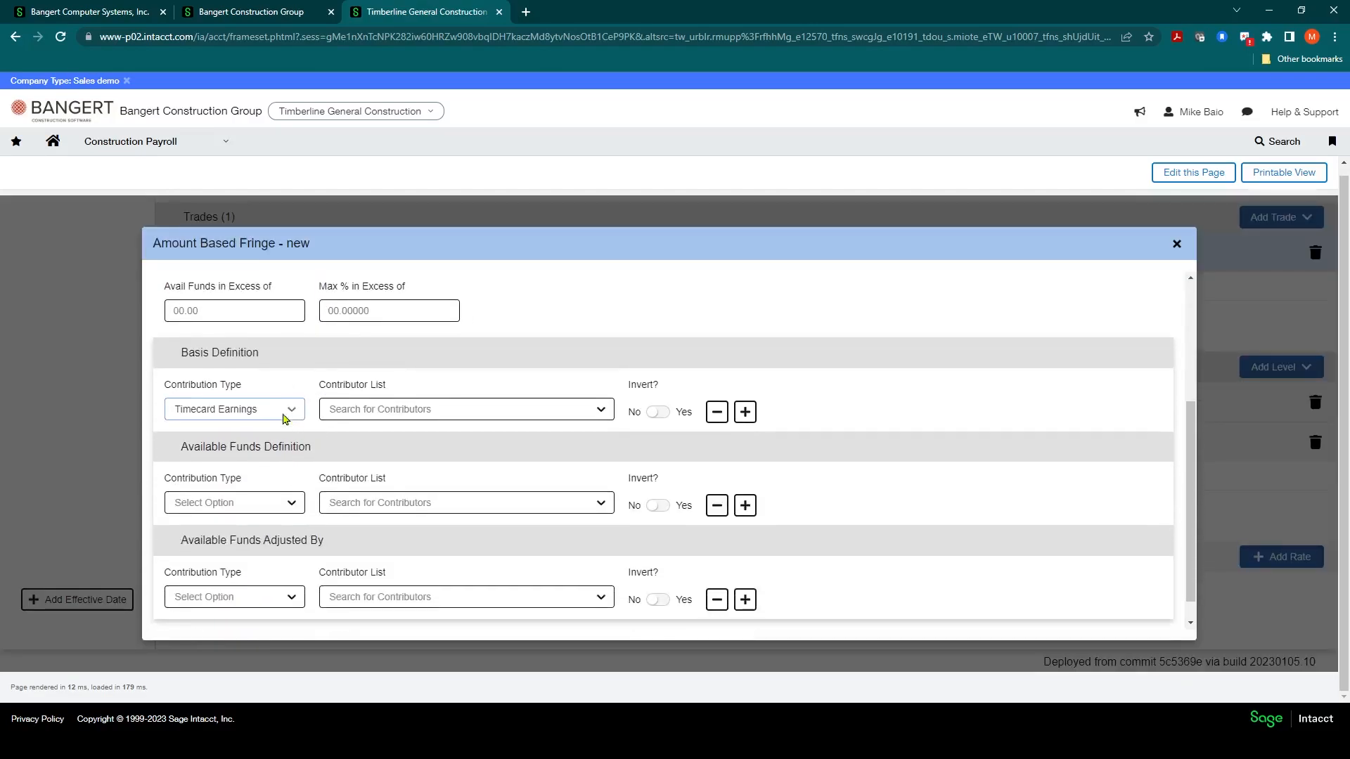
scroll(289, 422, up, 3)
click(291, 304)
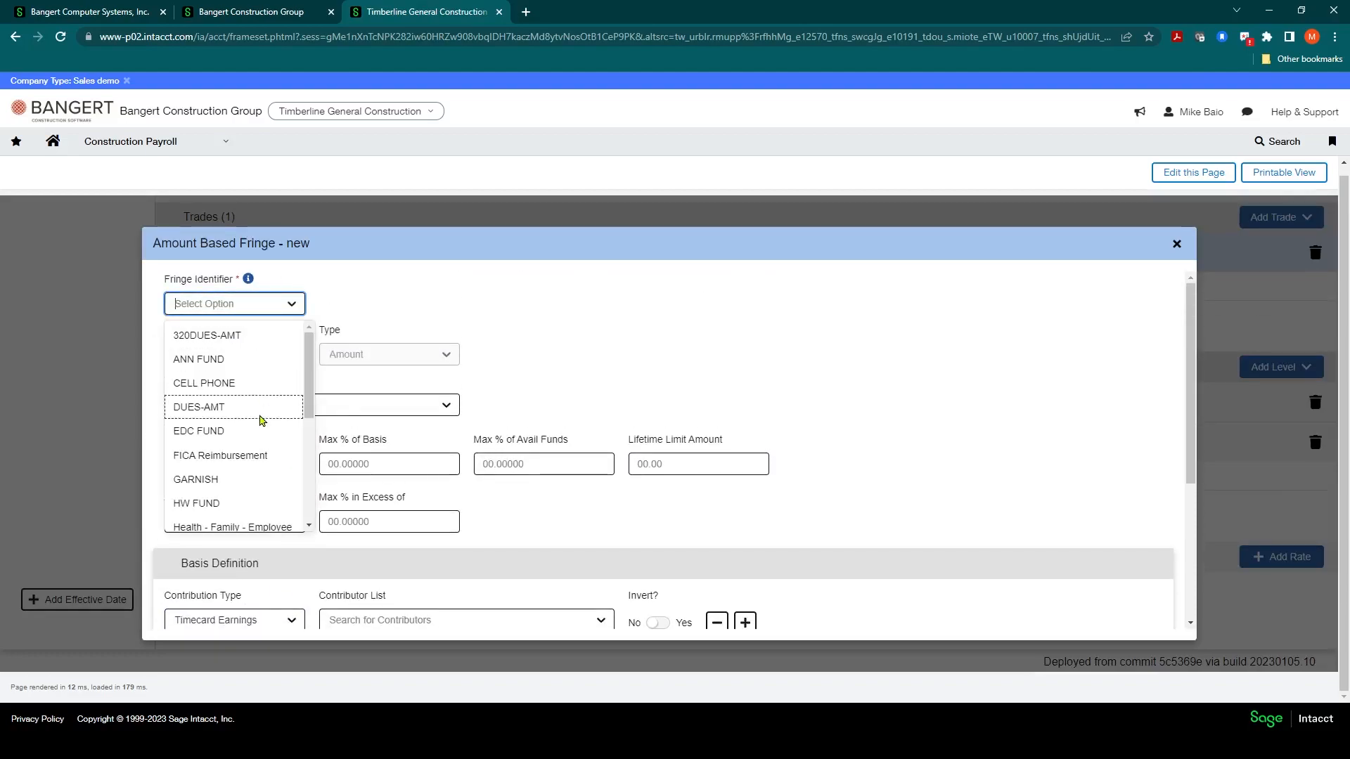
click(220, 432)
Step: Set the EDC FUND fringe's Max per Period to 20 and save the fringe
click(232, 462)
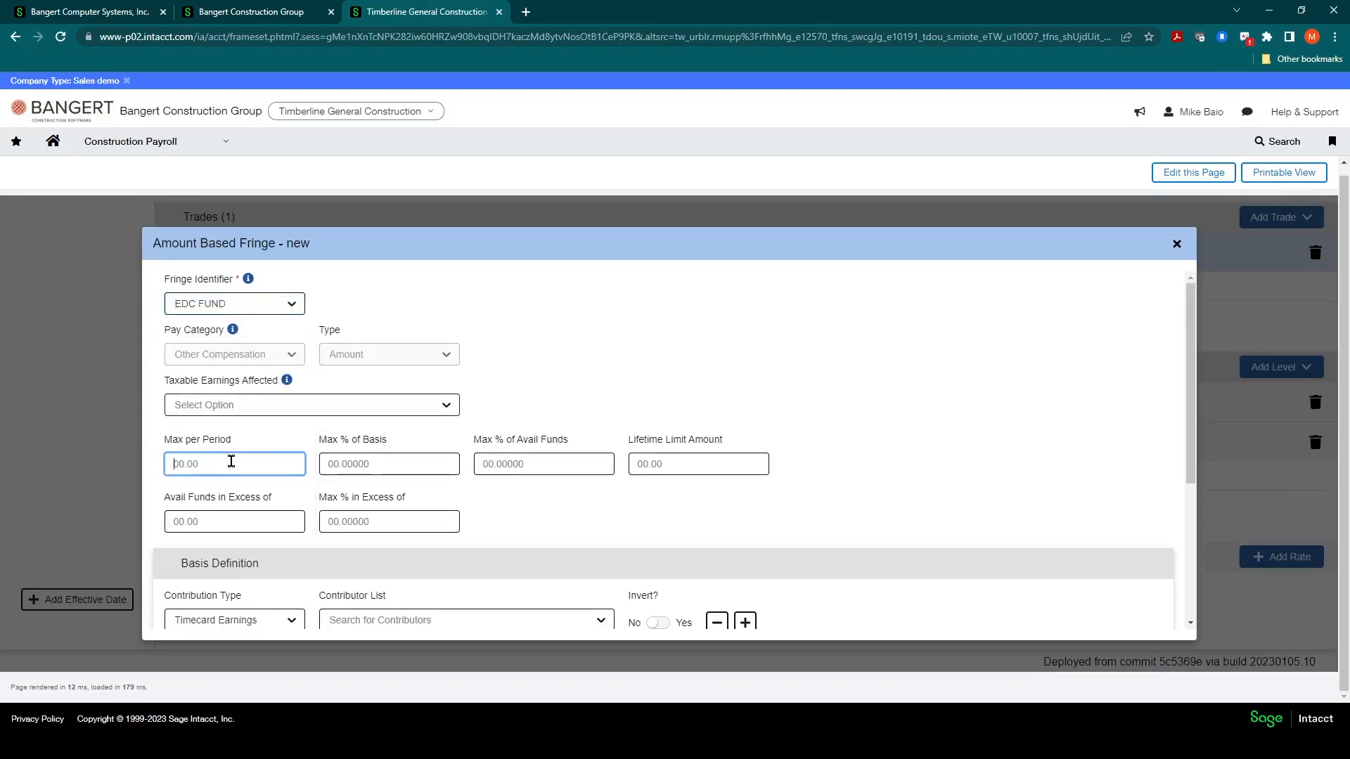
text(20)
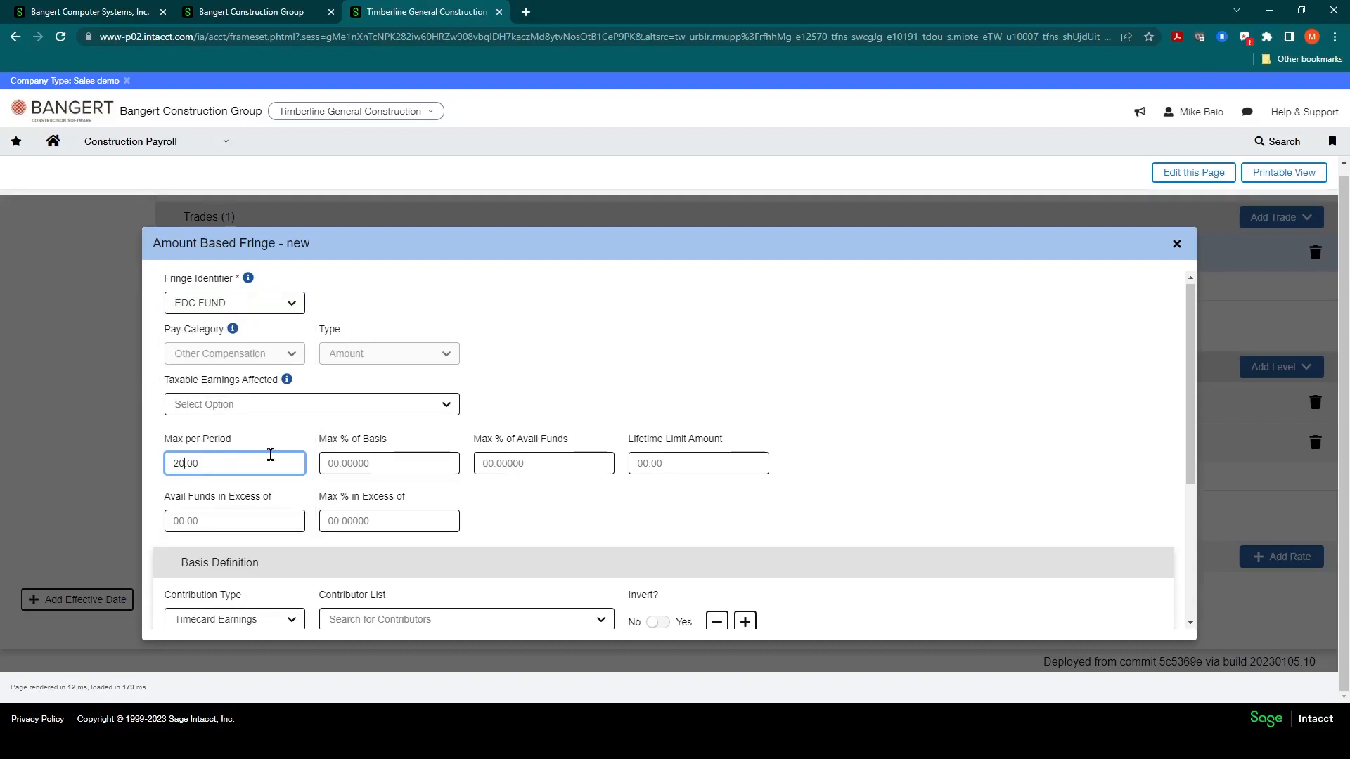
scroll(904, 492, down, 4)
click(1128, 618)
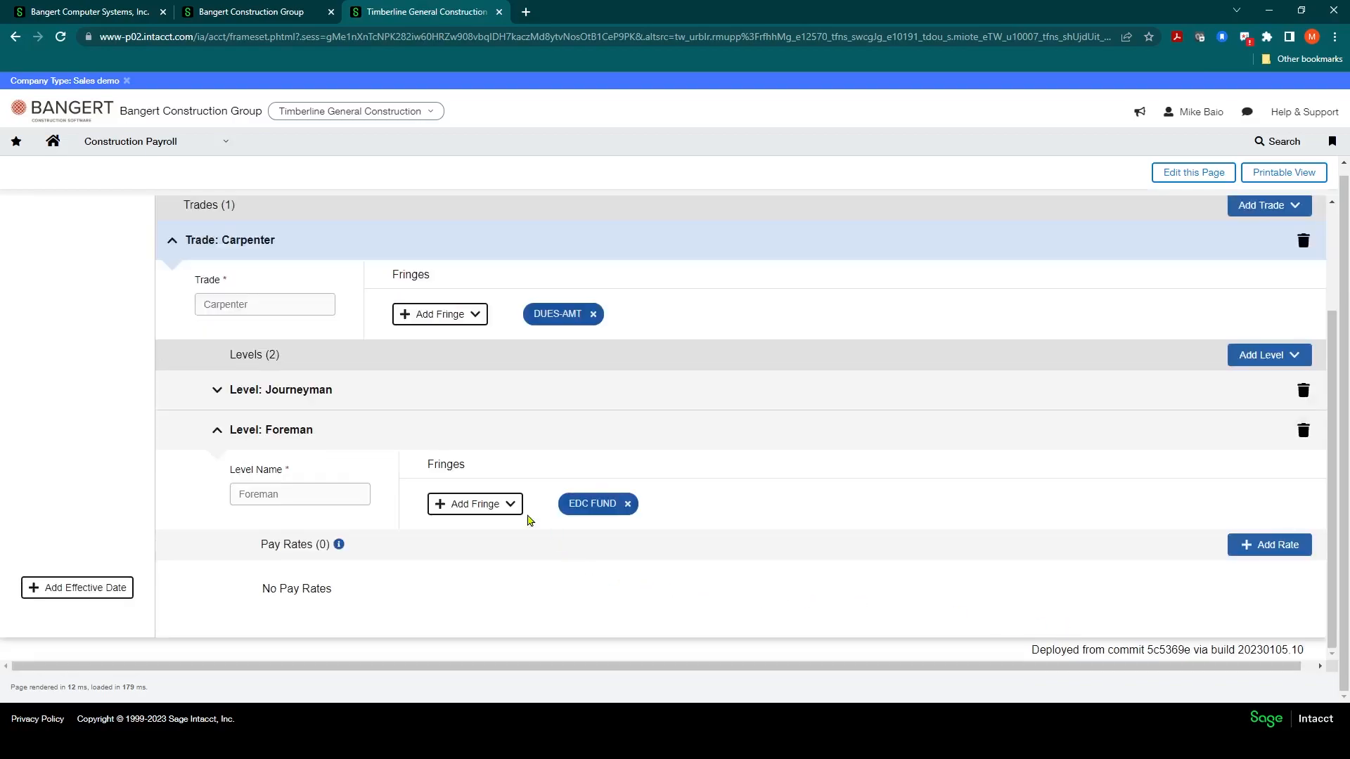
Step: Add another Amount Based fringe to the Foreman level with identifier HW FUND
click(511, 506)
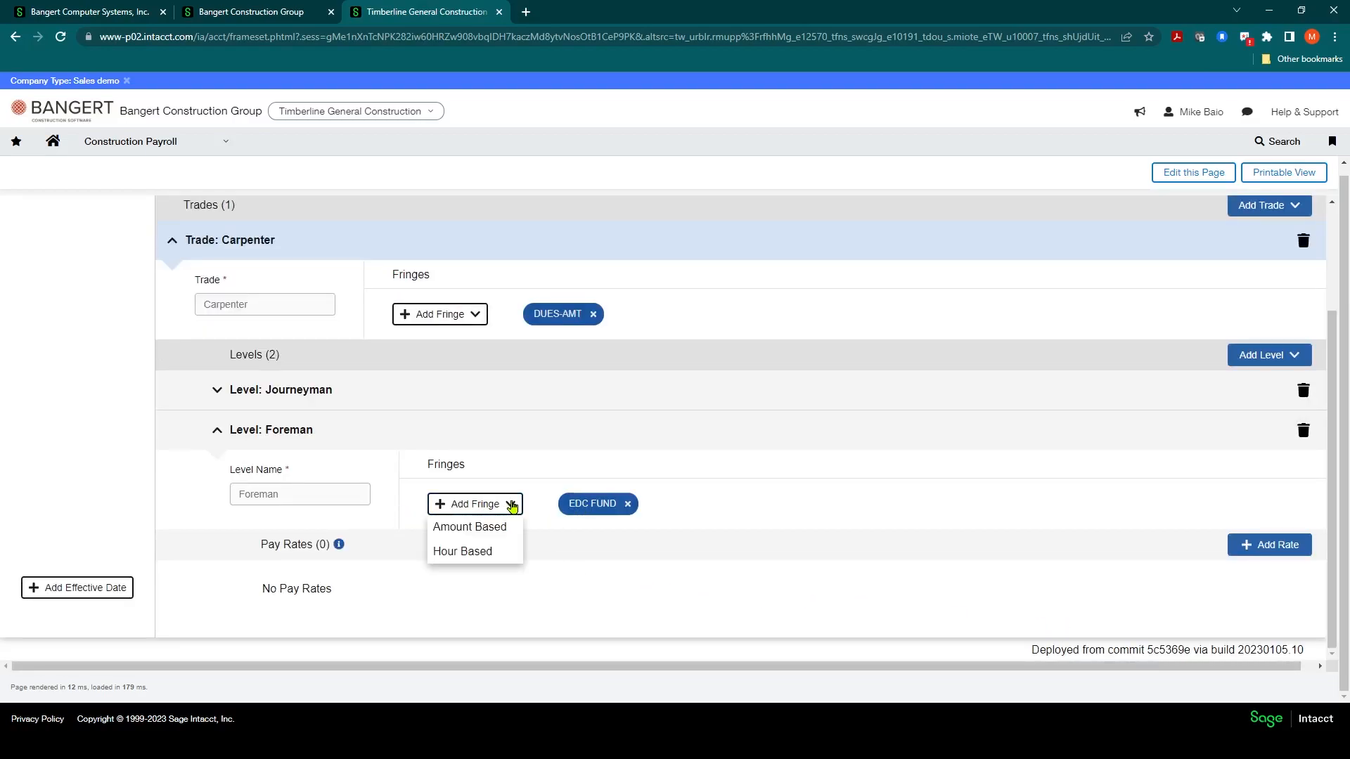
click(467, 527)
scroll(316, 450, down, 1)
scroll(303, 351, up, 1)
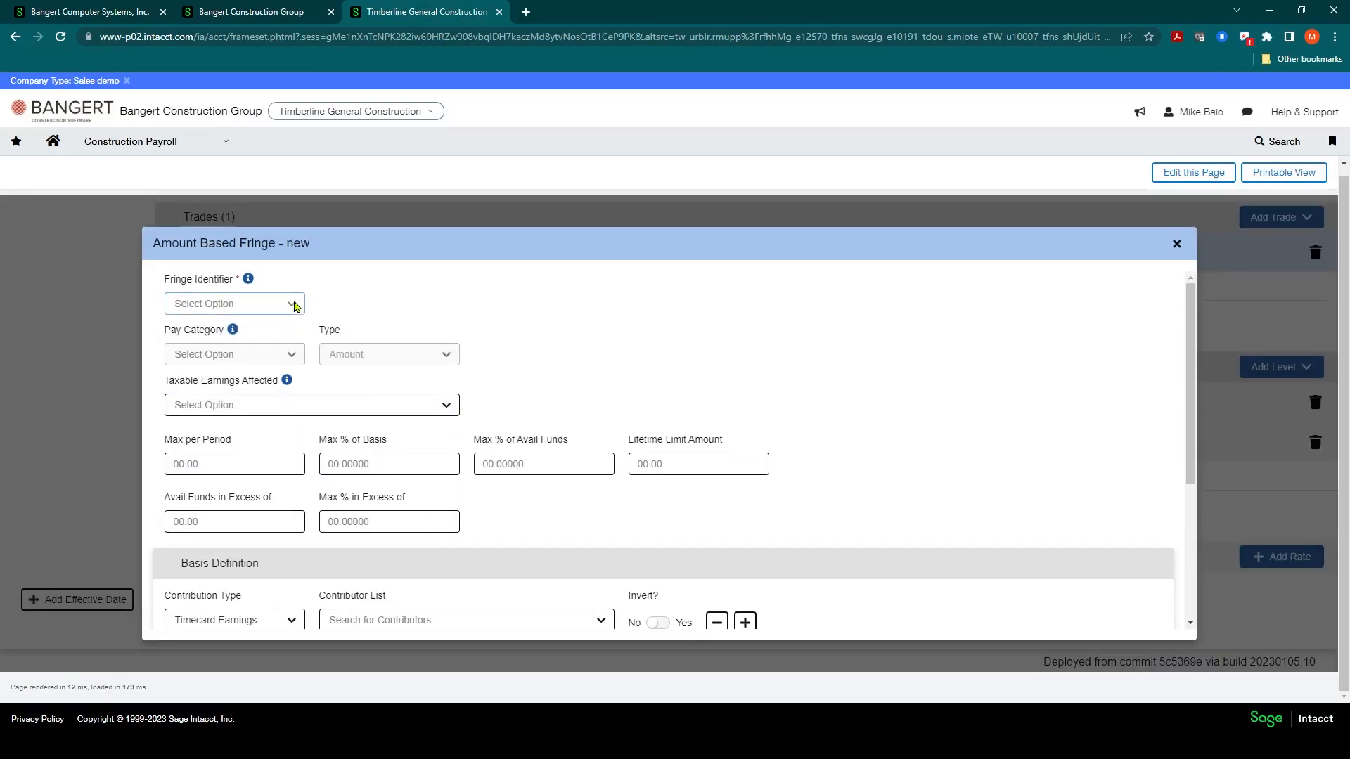
click(296, 303)
click(229, 479)
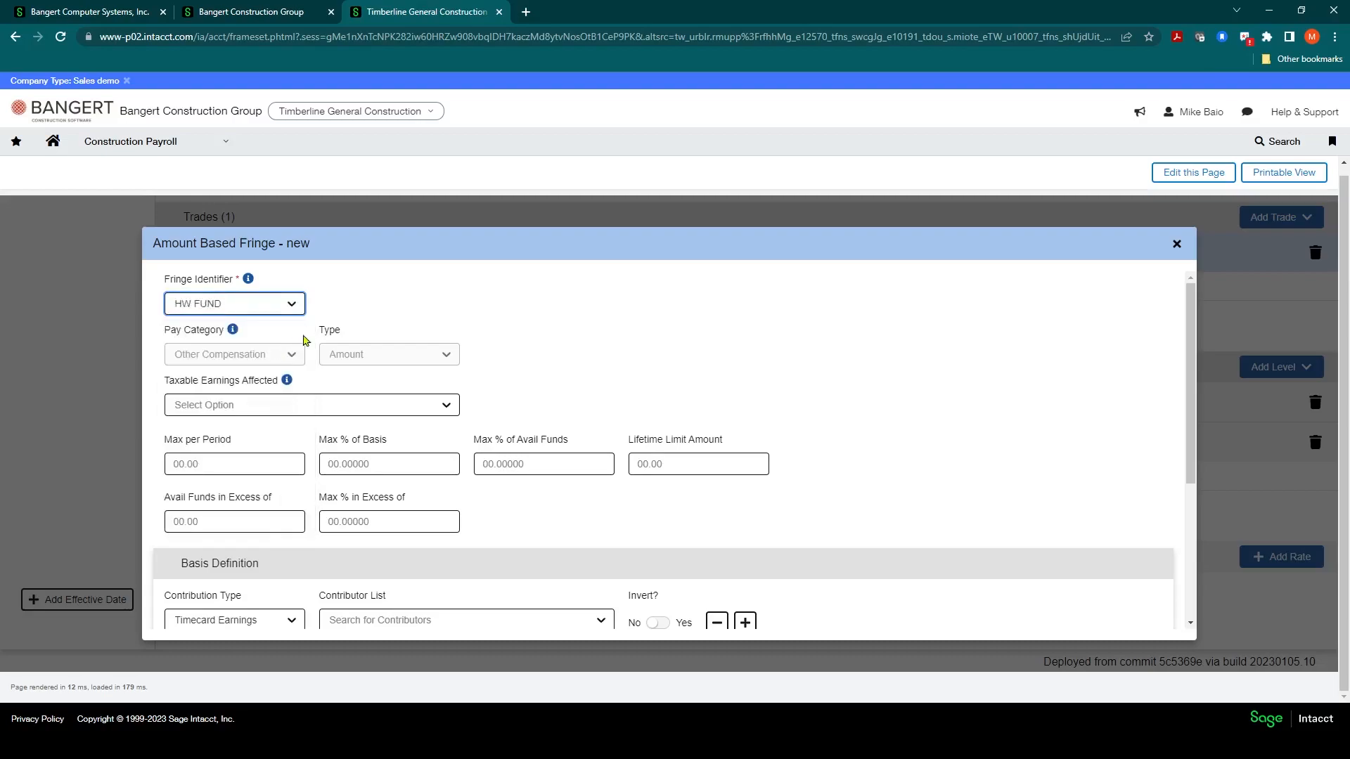
Step: Set the HW FUND fringe's Max % of Basis to 2 and save the fringe
click(366, 465)
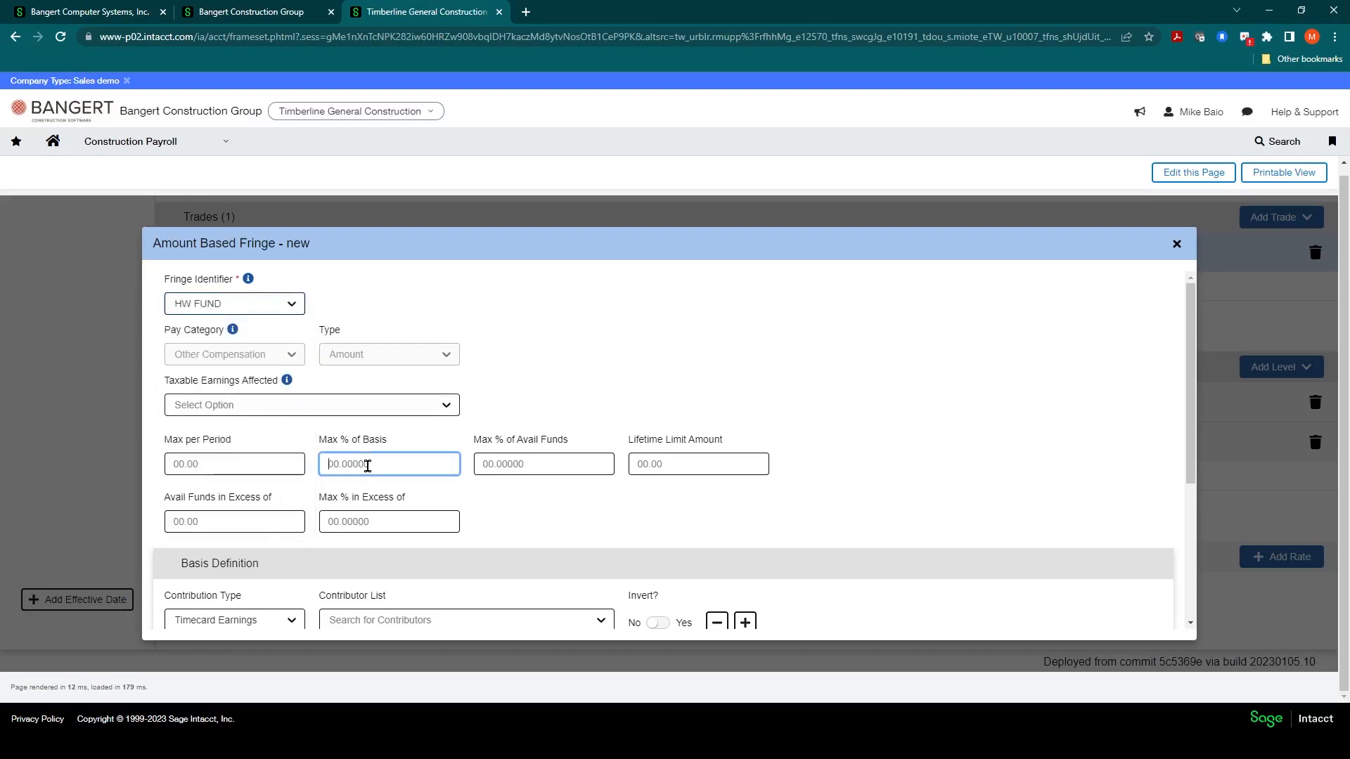
text(2.50000)
scroll(778, 458, down, 3)
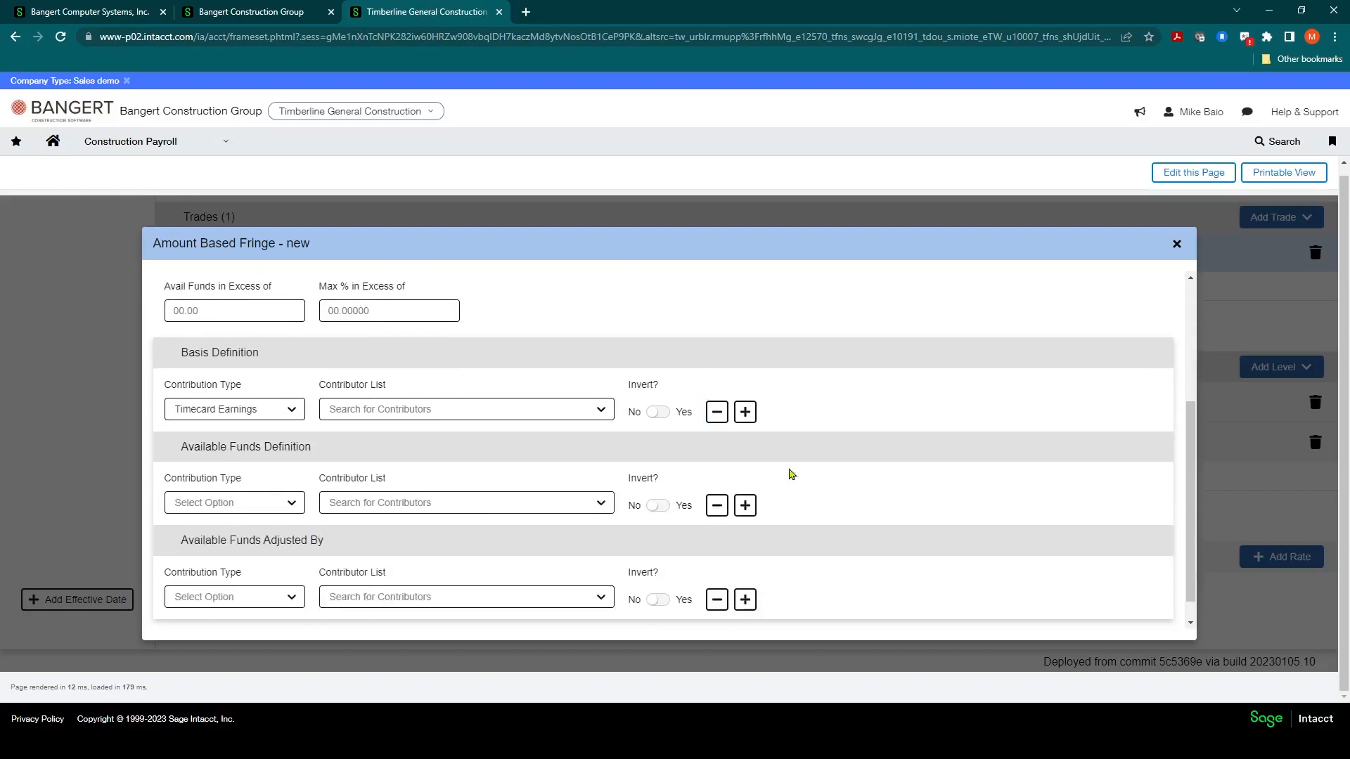
click(1114, 621)
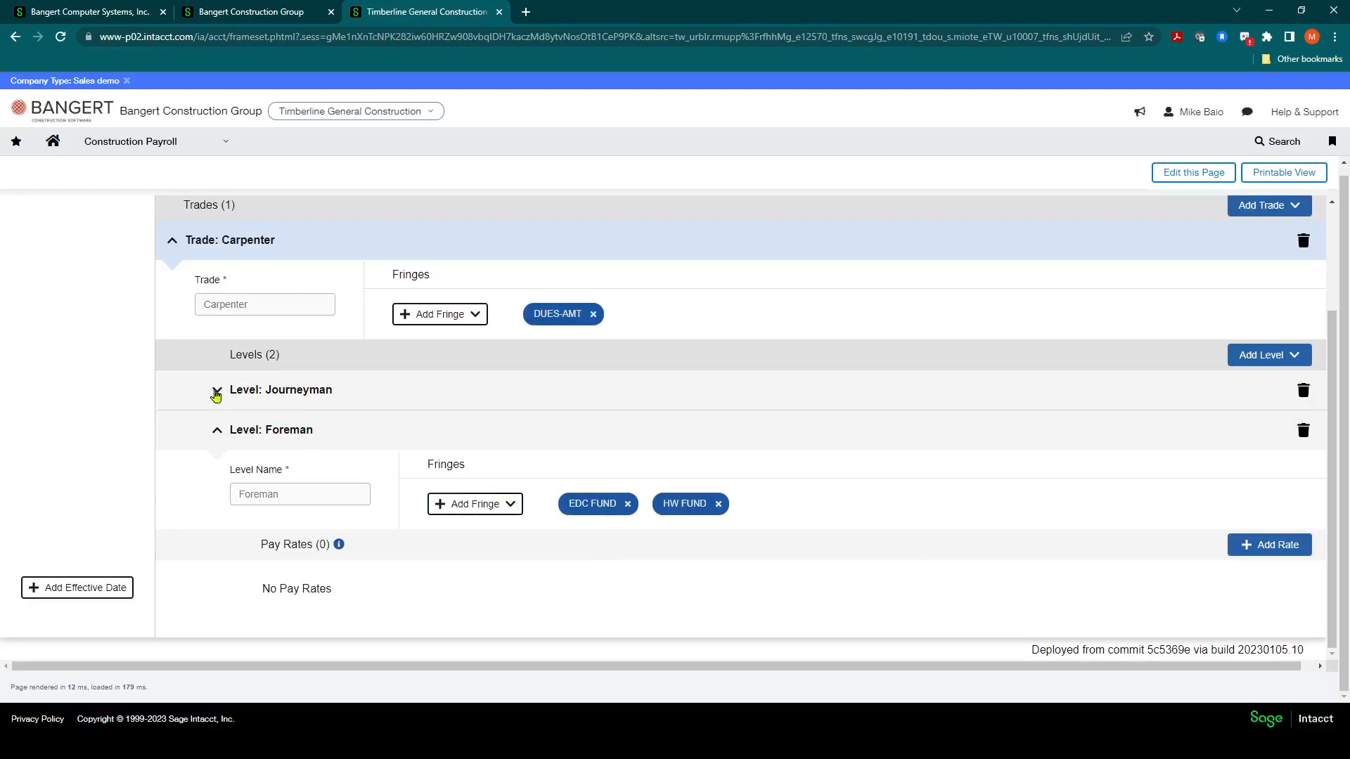
Step: Expand the Journeyman level and add a pay rate with hour type REG and rate 26
click(218, 391)
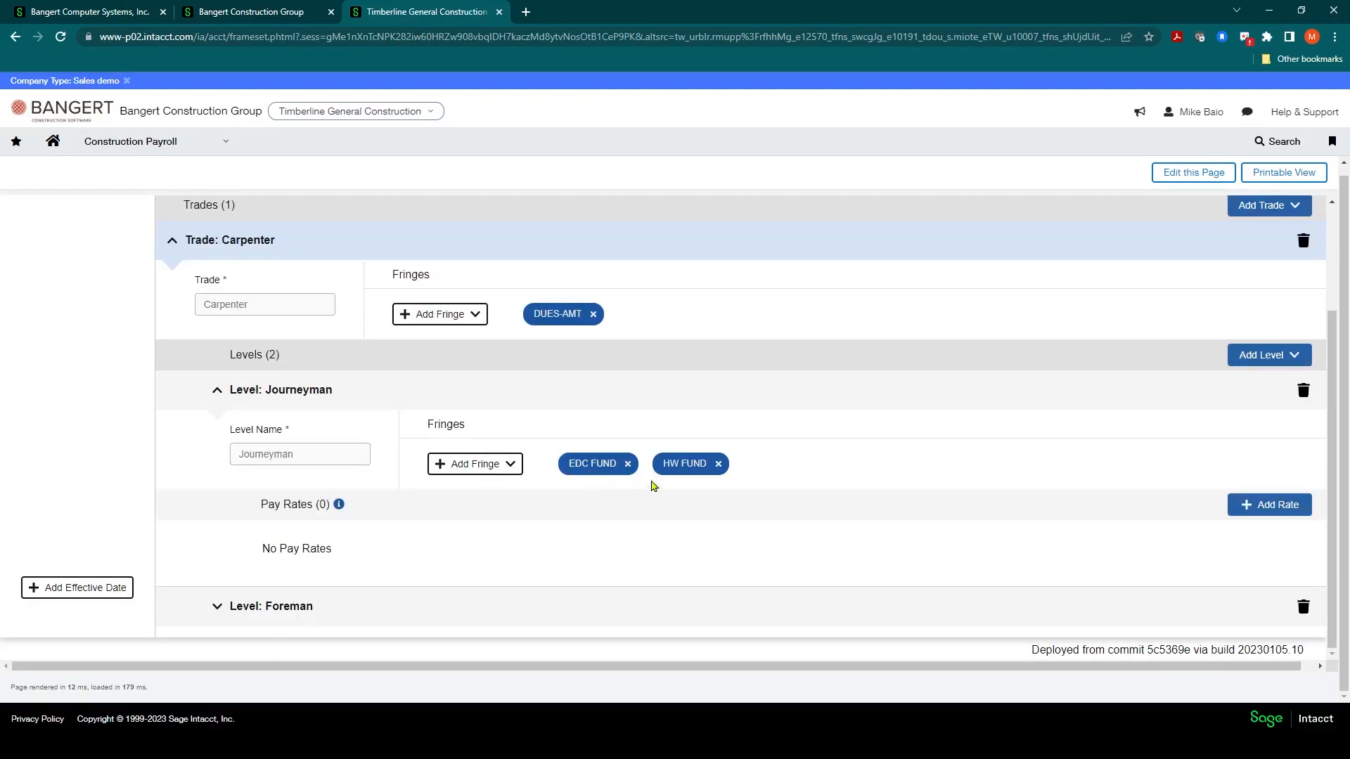
click(218, 391)
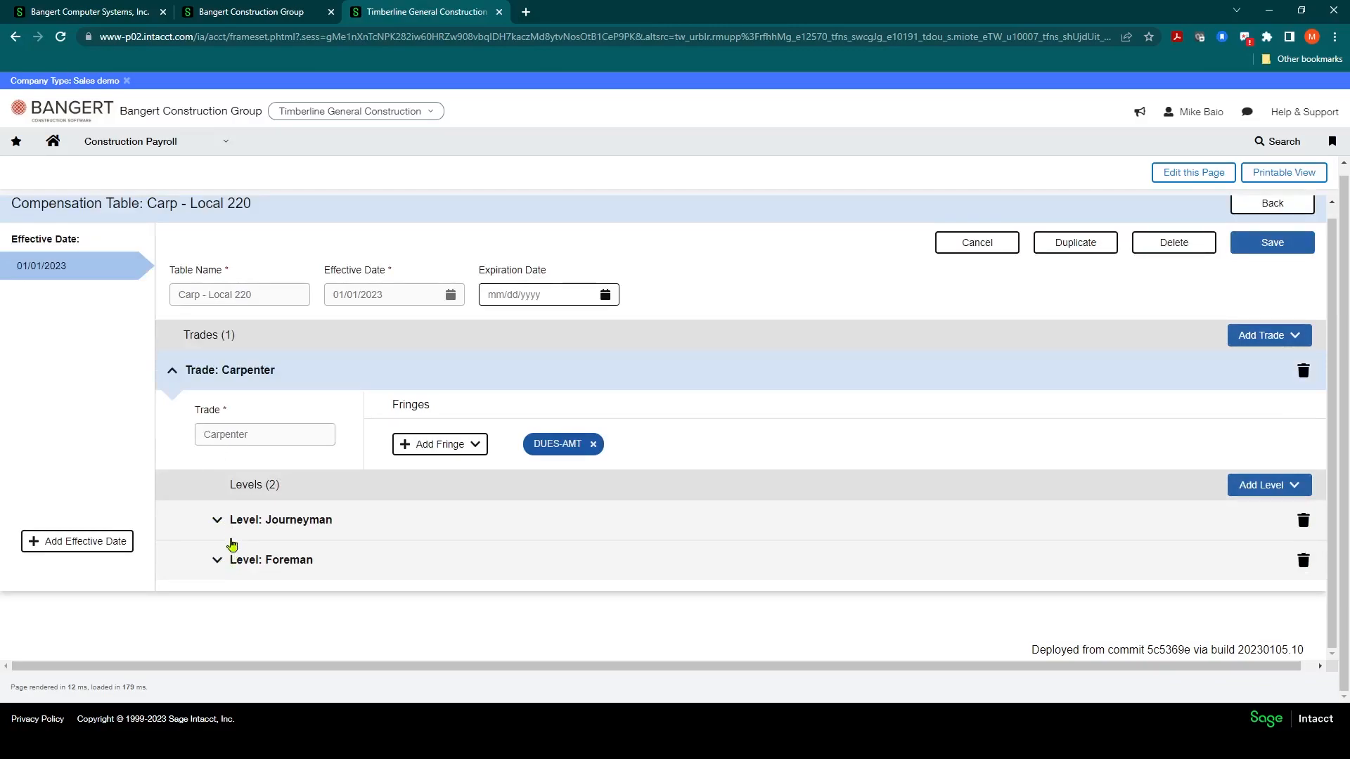
click(217, 521)
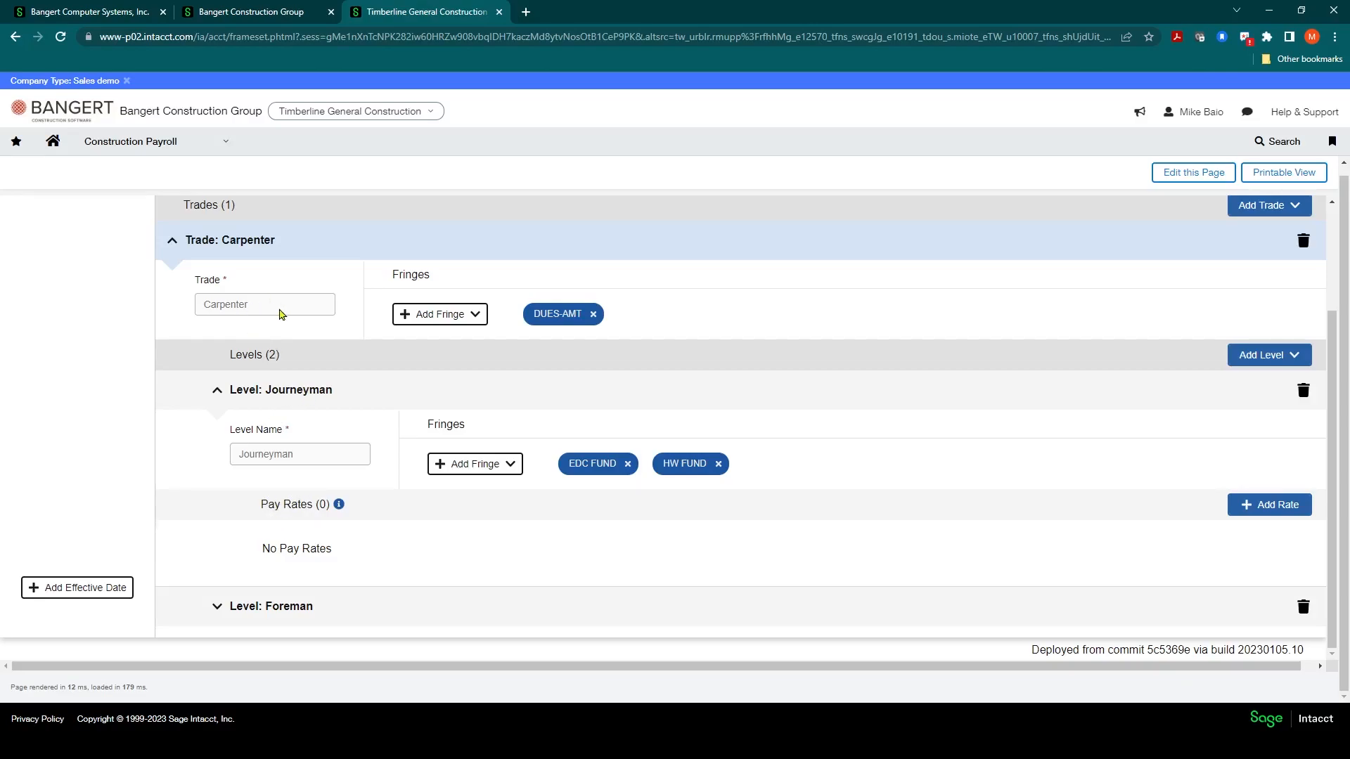
scroll(279, 314, up, 1)
scroll(330, 429, down, 1)
click(1249, 508)
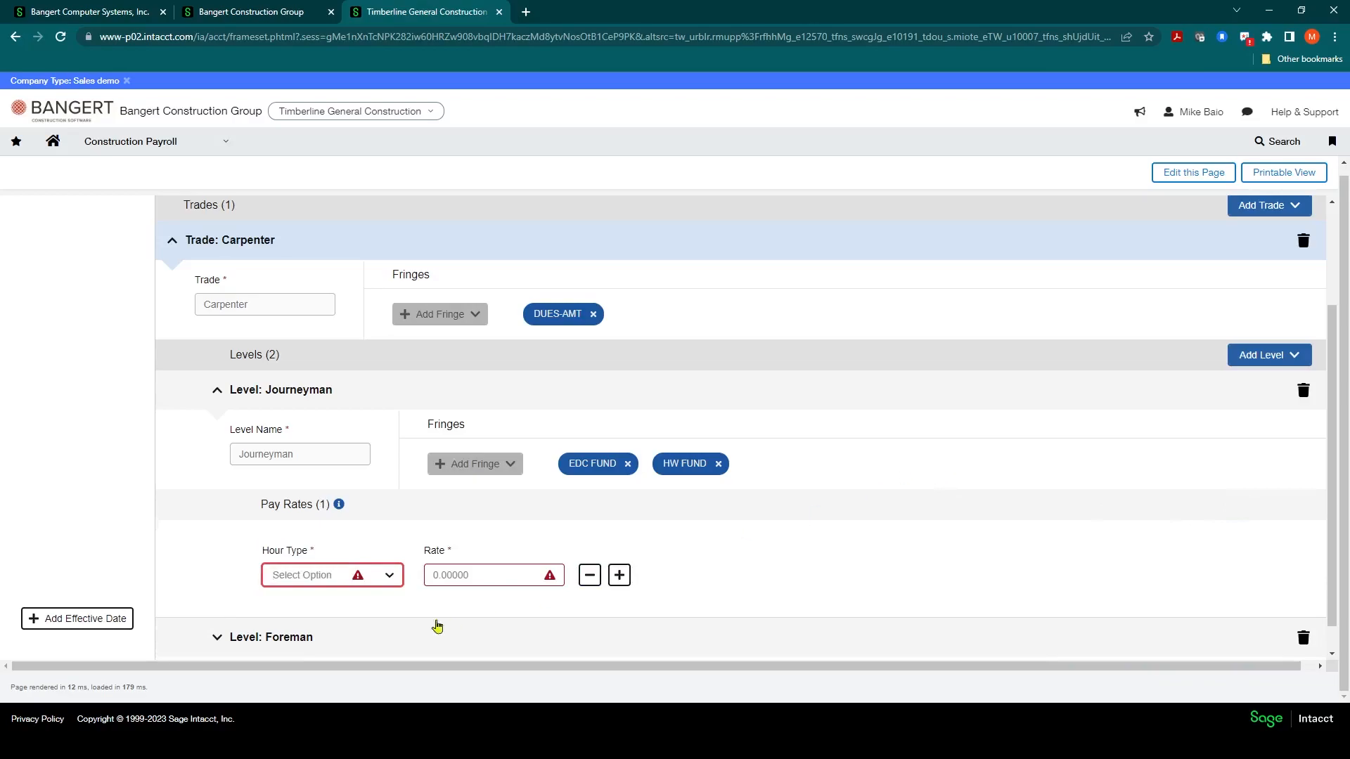
click(390, 576)
scroll(321, 583, down, 1)
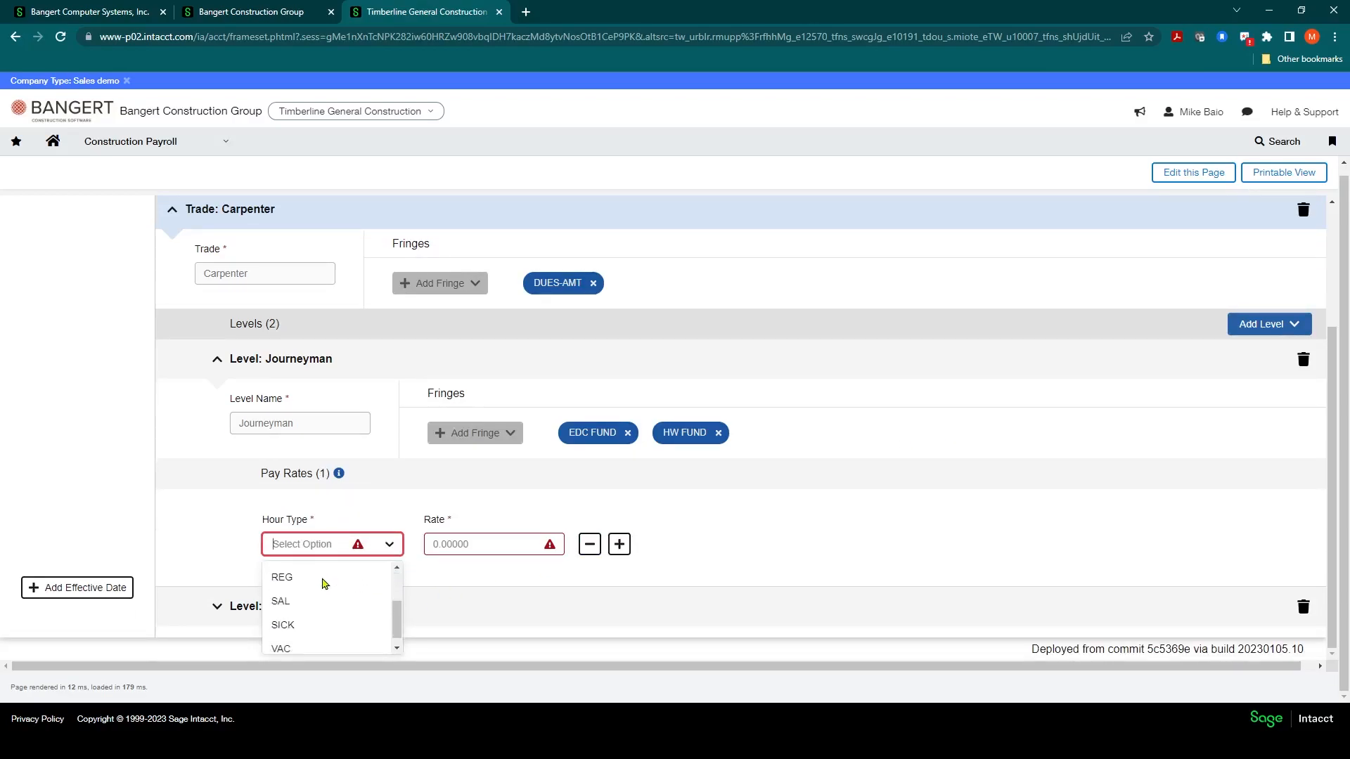
scroll(313, 584, up, 1)
scroll(302, 590, down, 1)
click(292, 578)
click(470, 550)
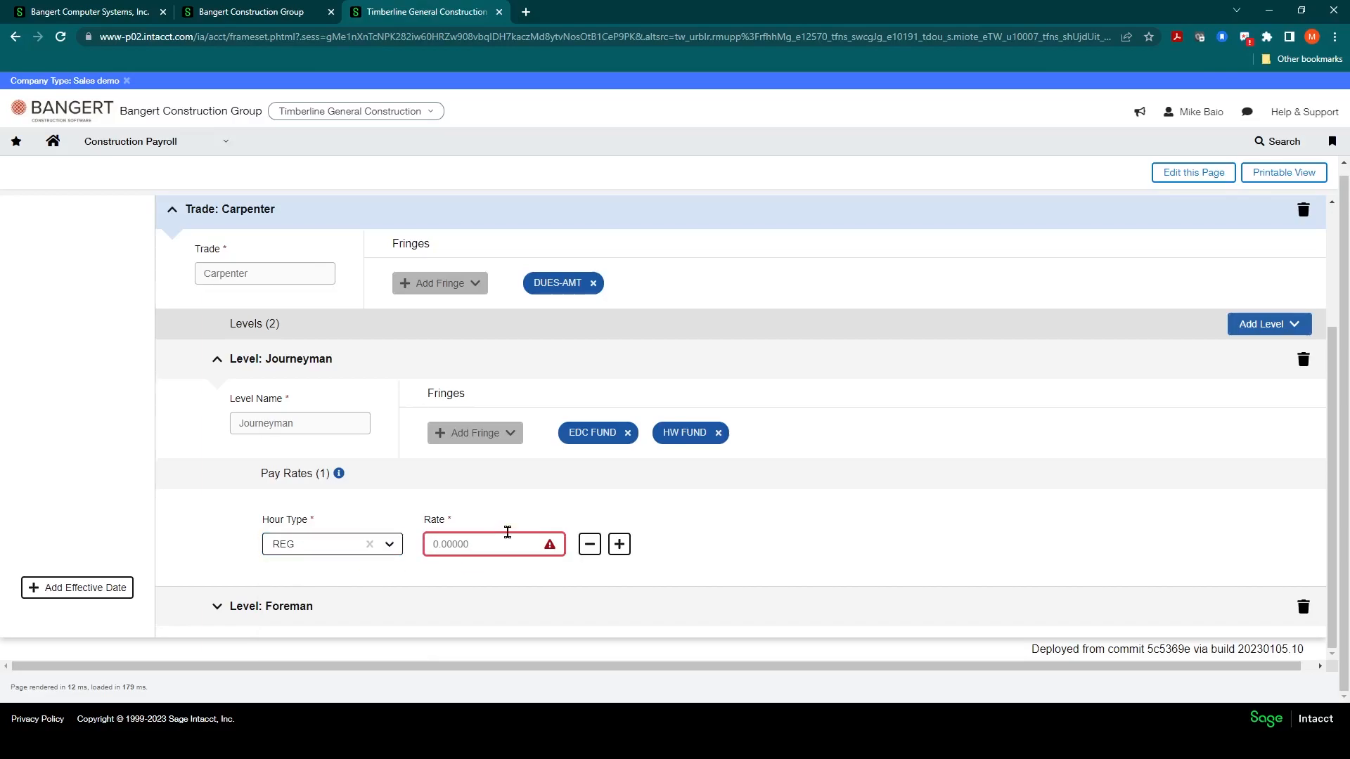
text(26.00000)
click(717, 522)
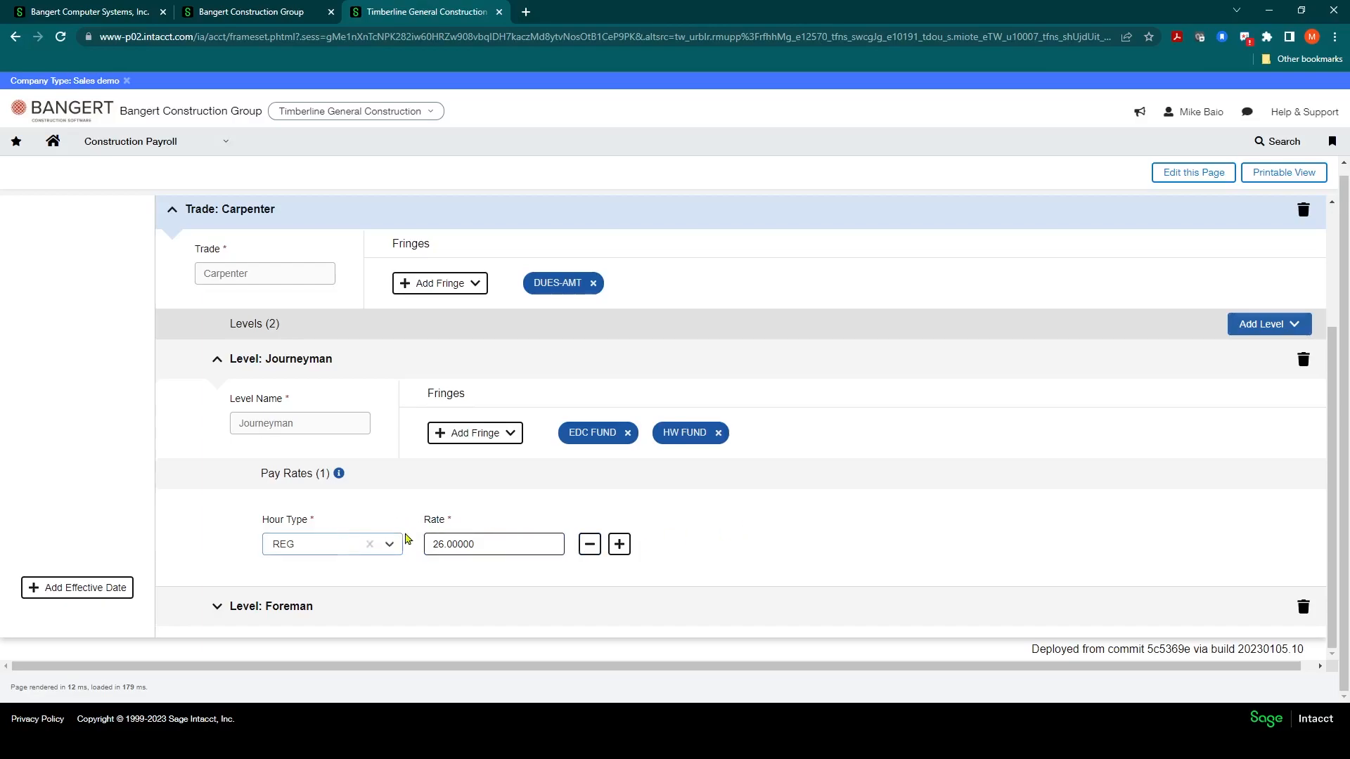
Step: Add a second Journeyman pay rate with hour type OT and rate 43
click(618, 544)
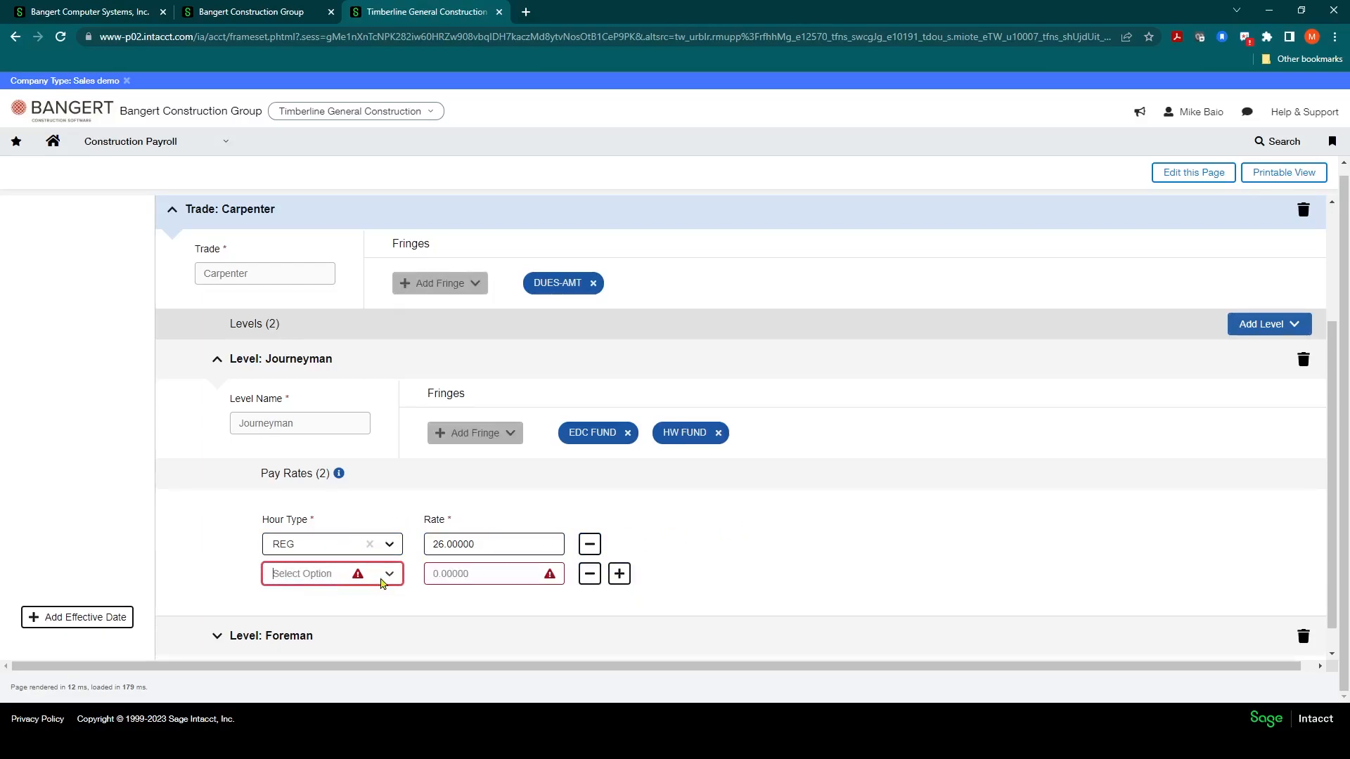
click(331, 573)
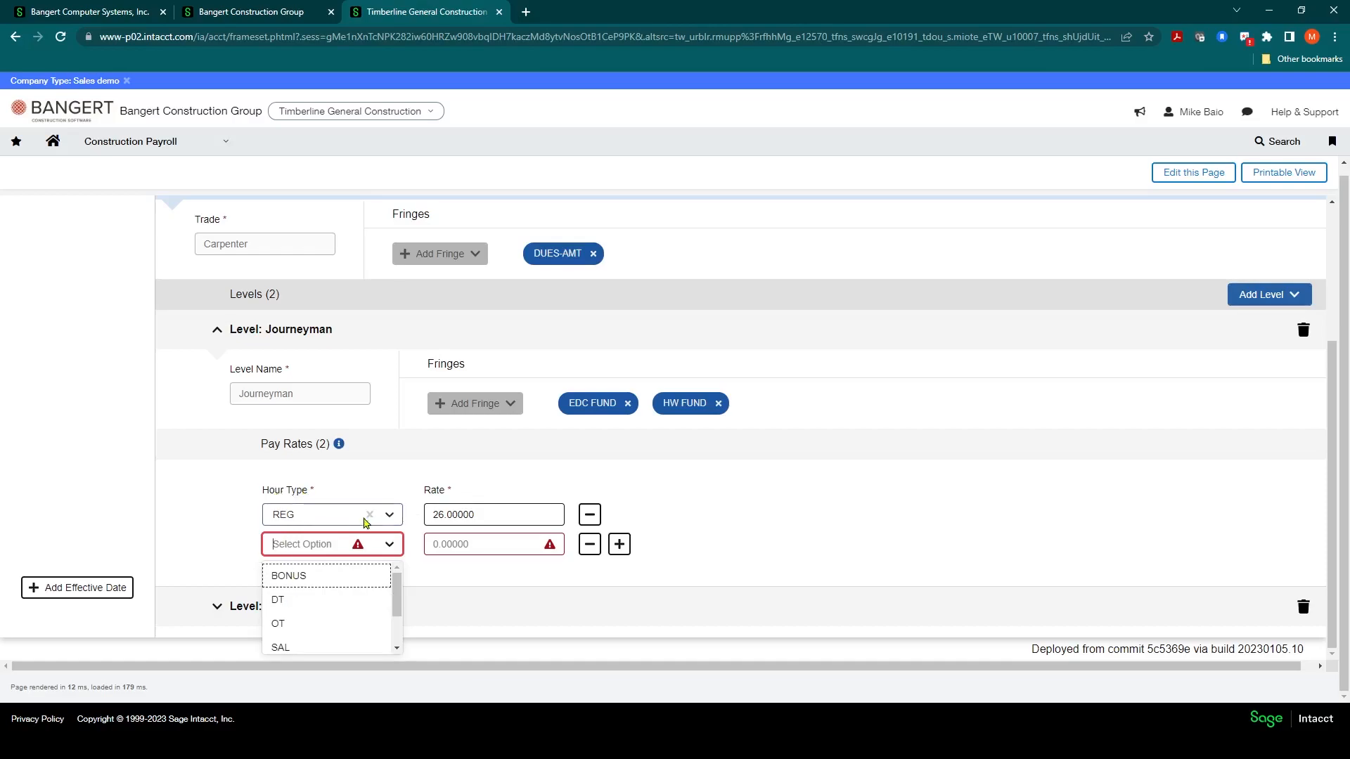
click(467, 518)
click(391, 546)
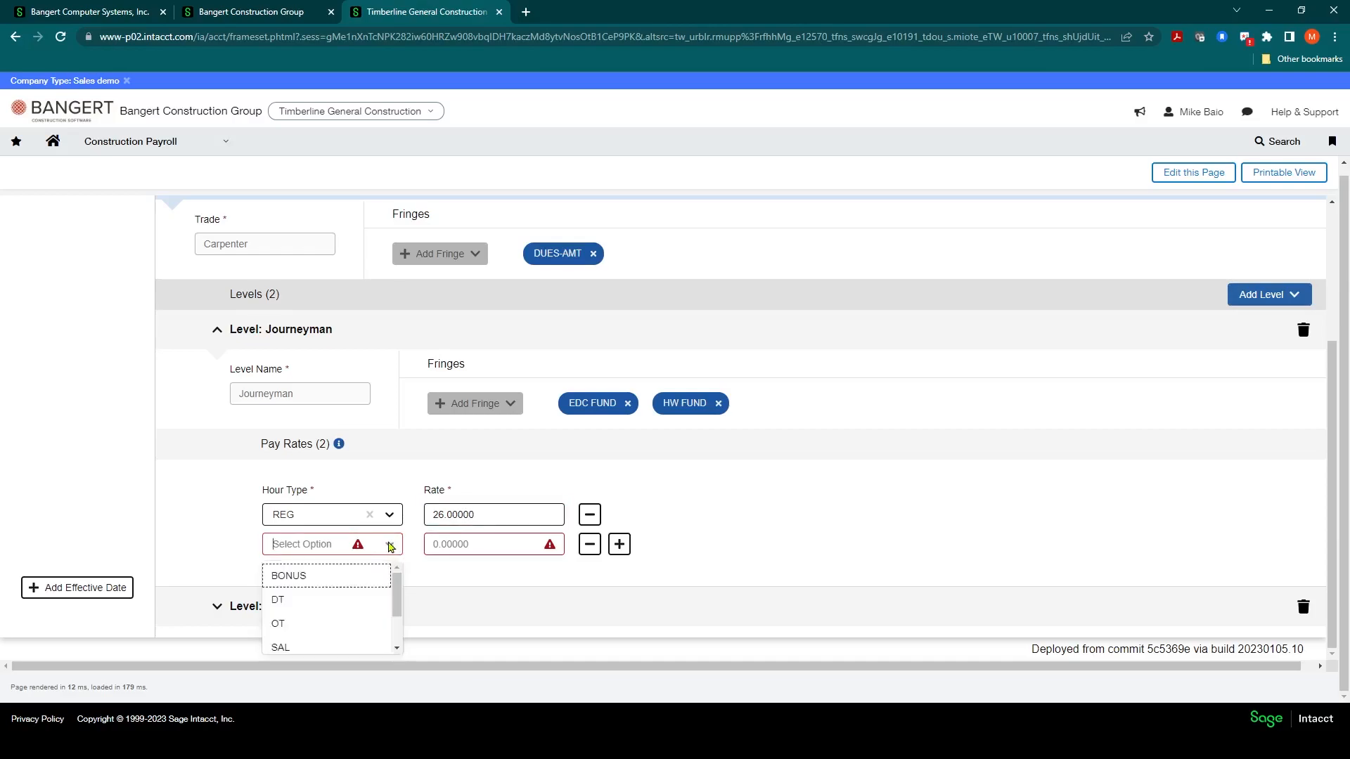
click(286, 625)
click(432, 543)
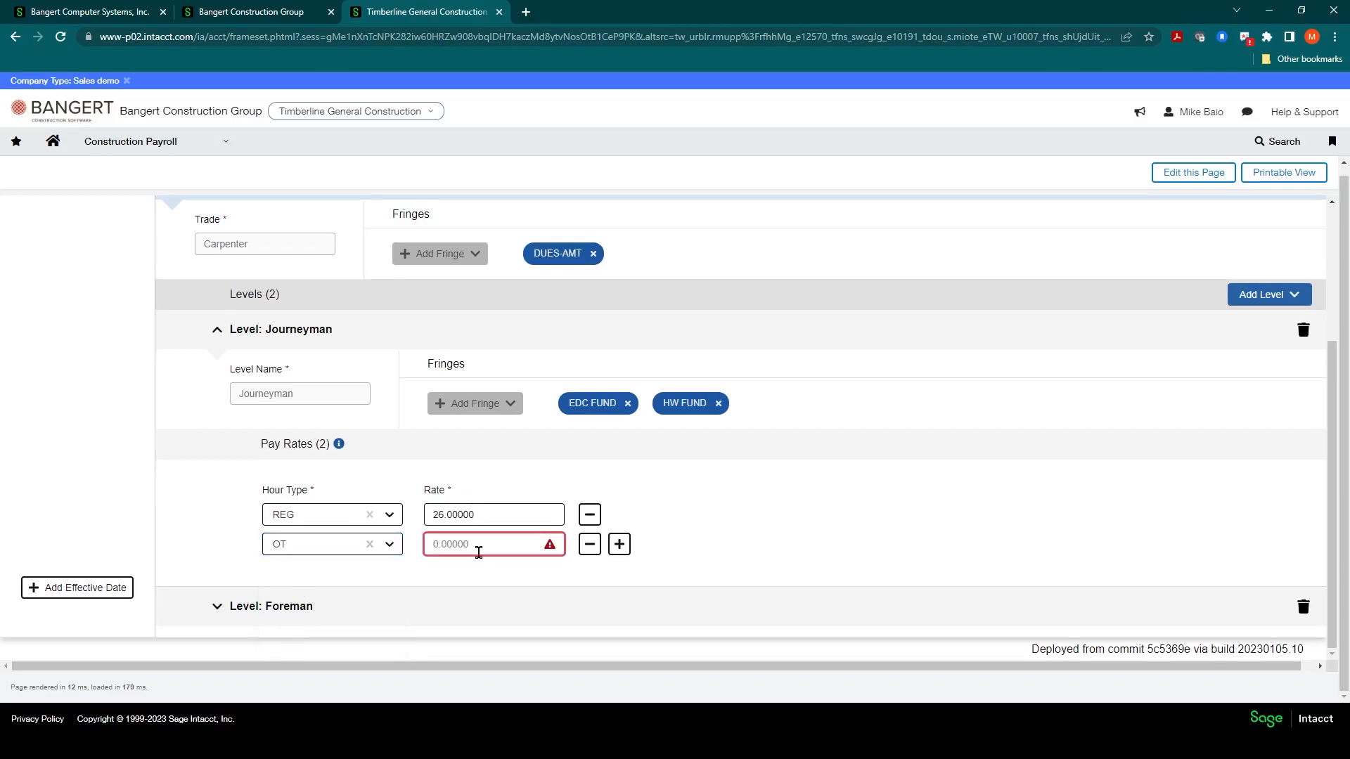
click(491, 517)
key(Tab)
key(Tab)
key(Tab)
text(43)
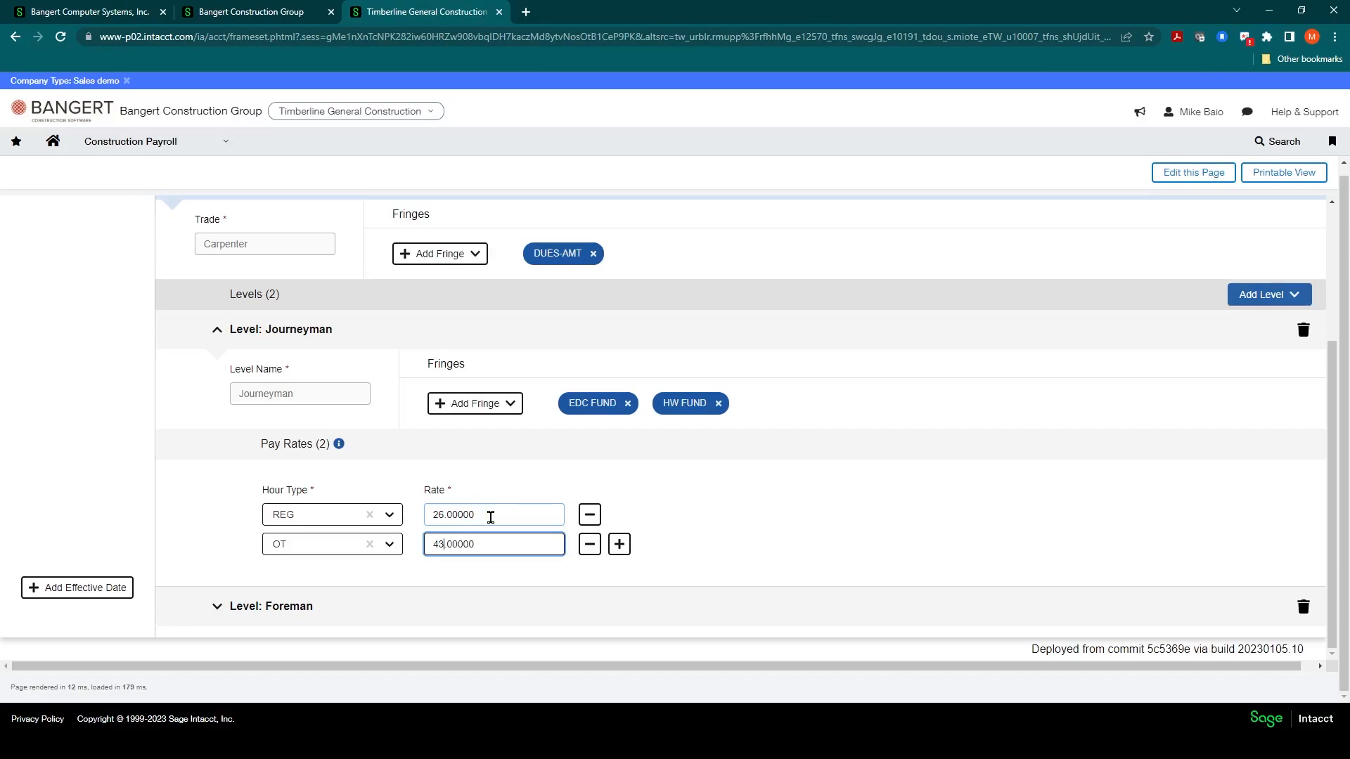
click(589, 544)
Step: Expand the Foreman level and add a pay rate with hour type REG and rate 33
click(223, 609)
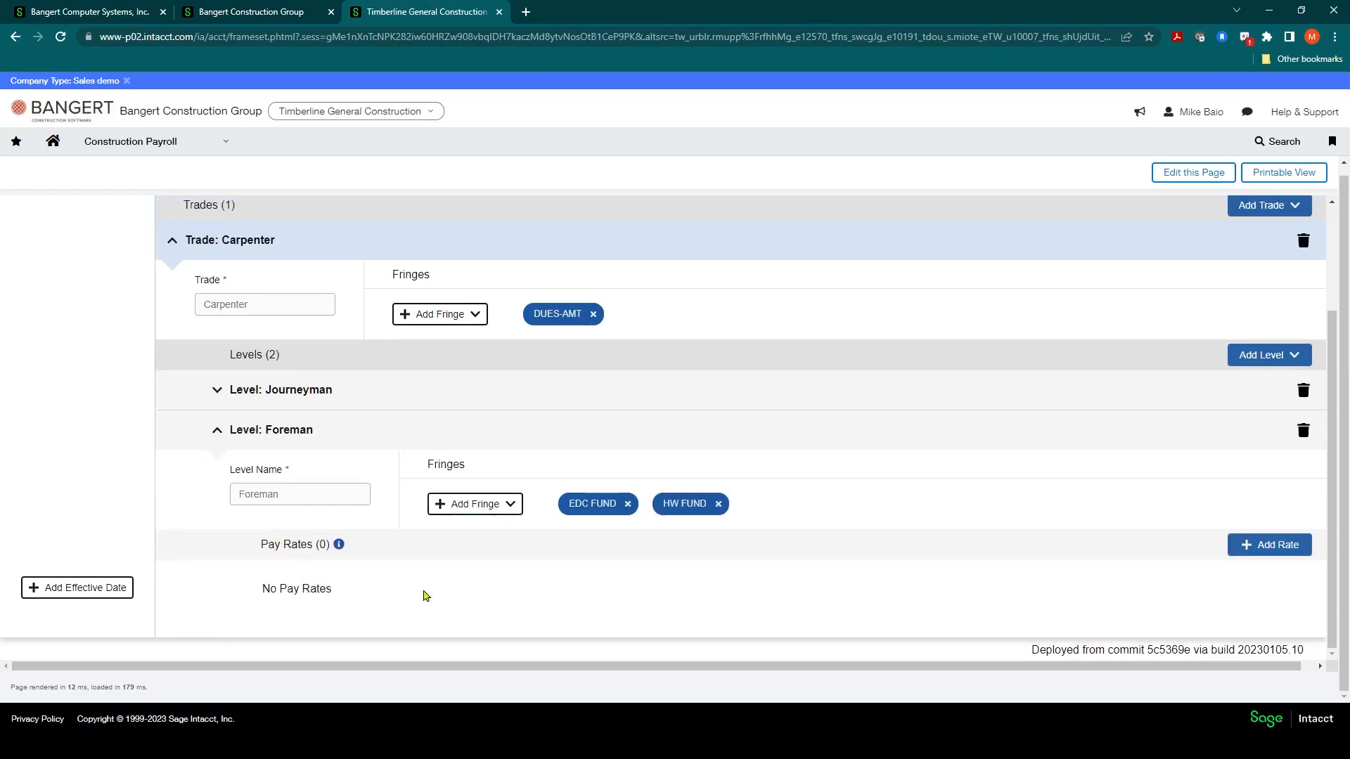
click(1247, 552)
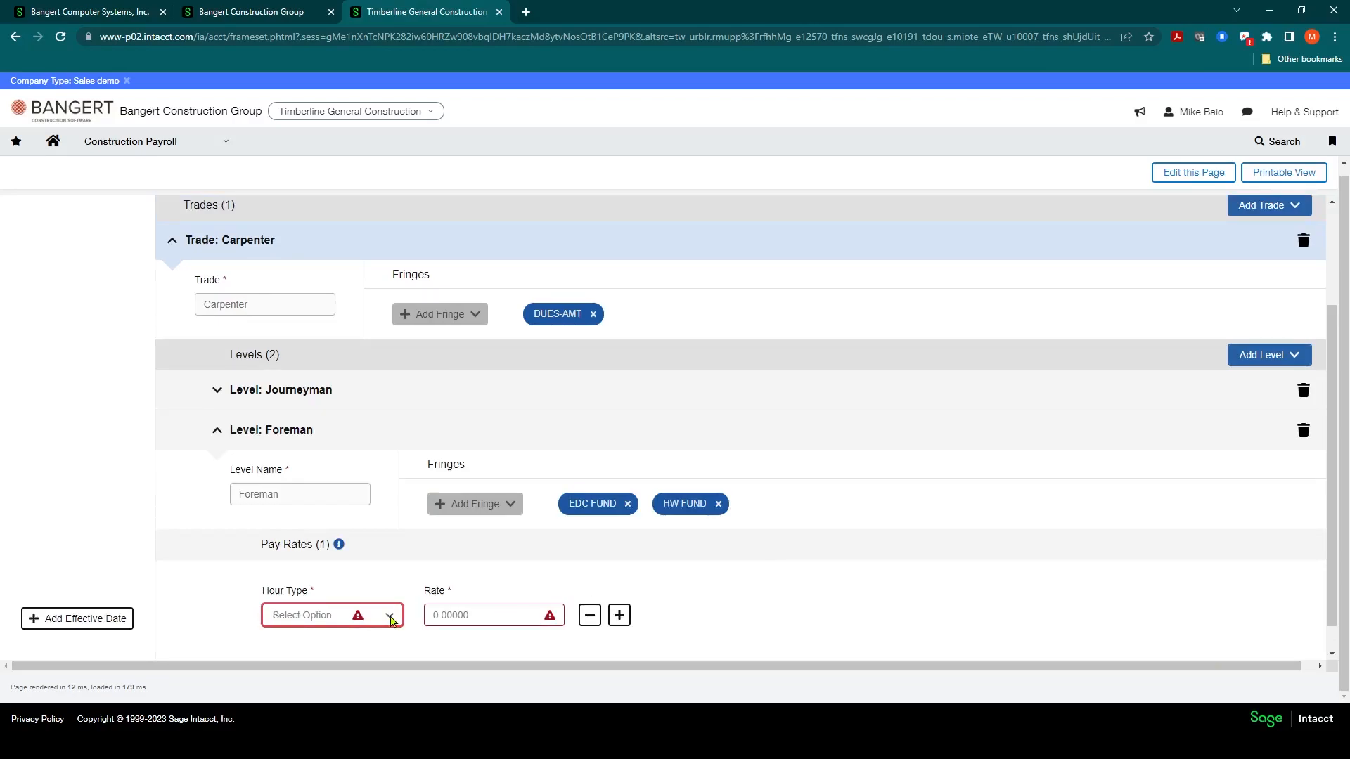
click(389, 616)
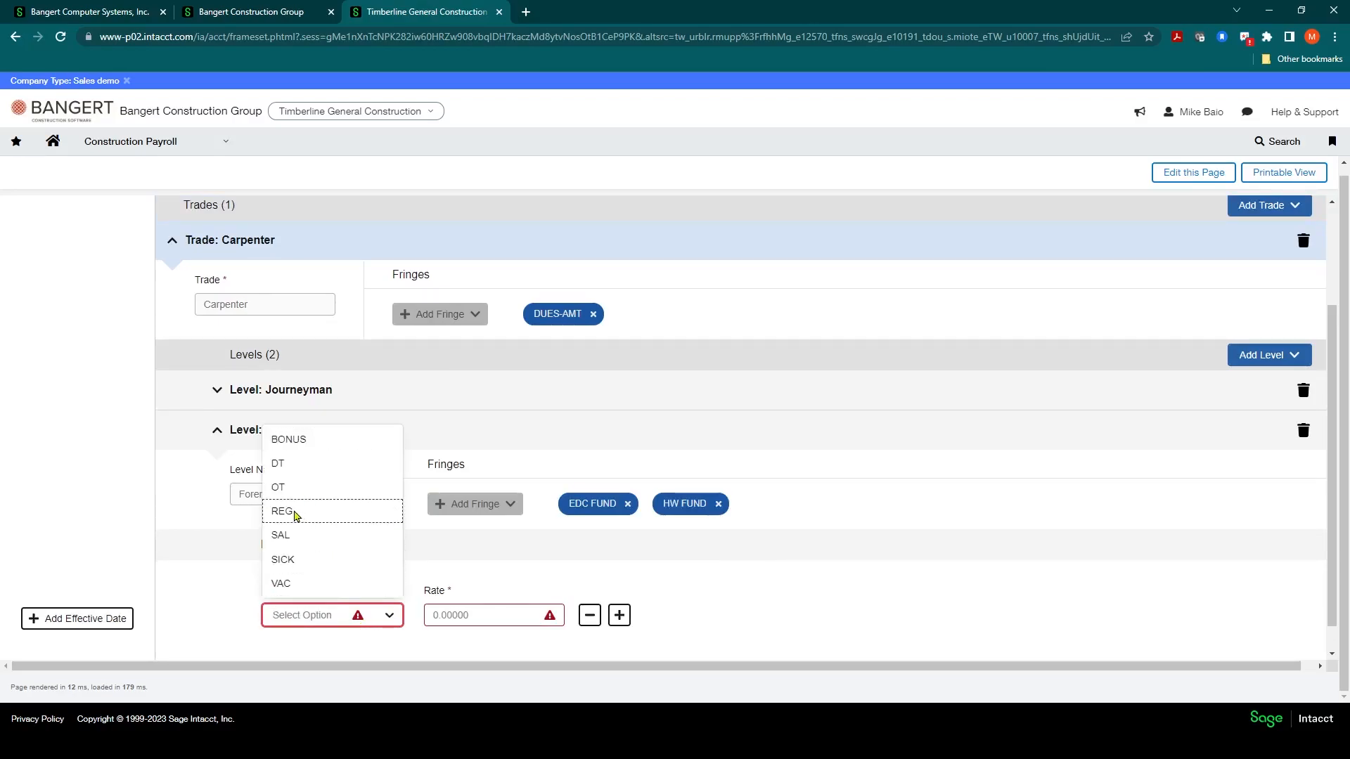
click(298, 513)
click(437, 615)
text(33)
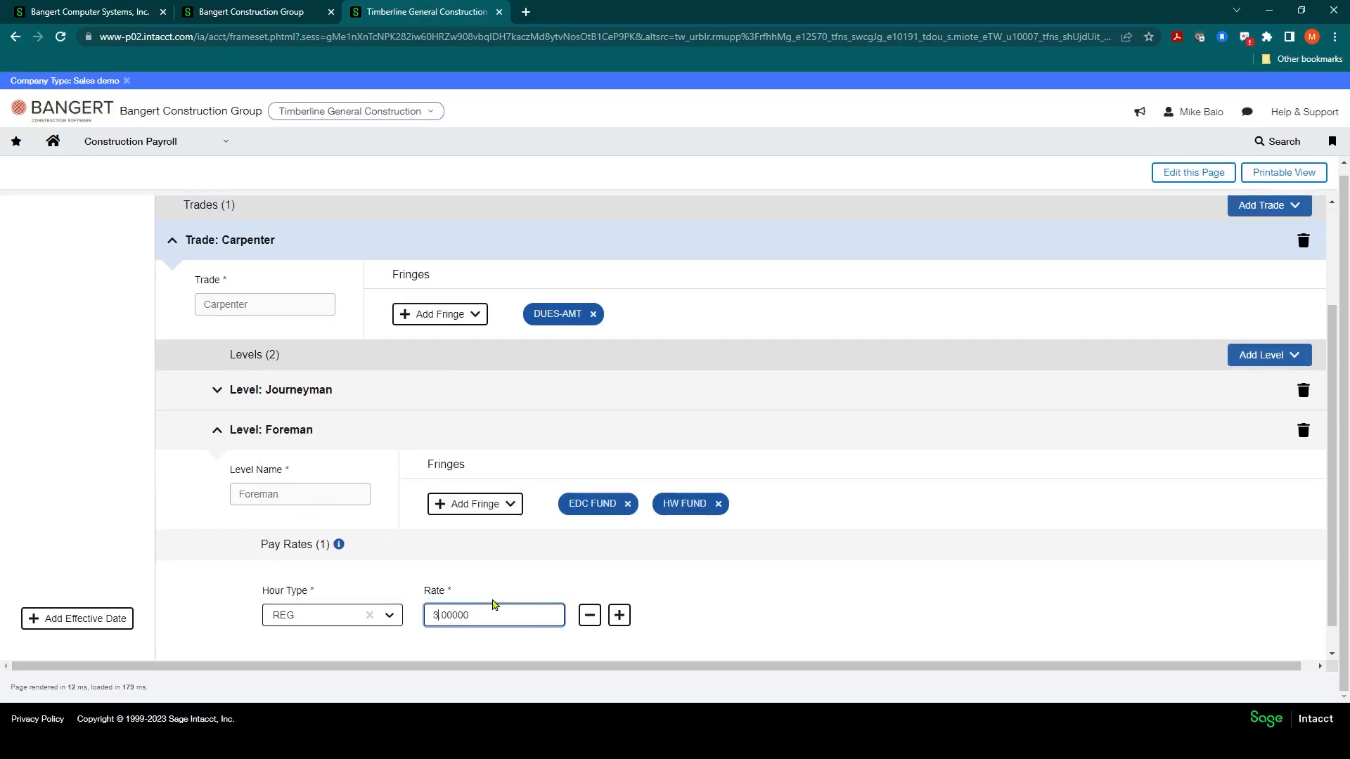
Step: Save the compensation table
scroll(808, 595, up, 3)
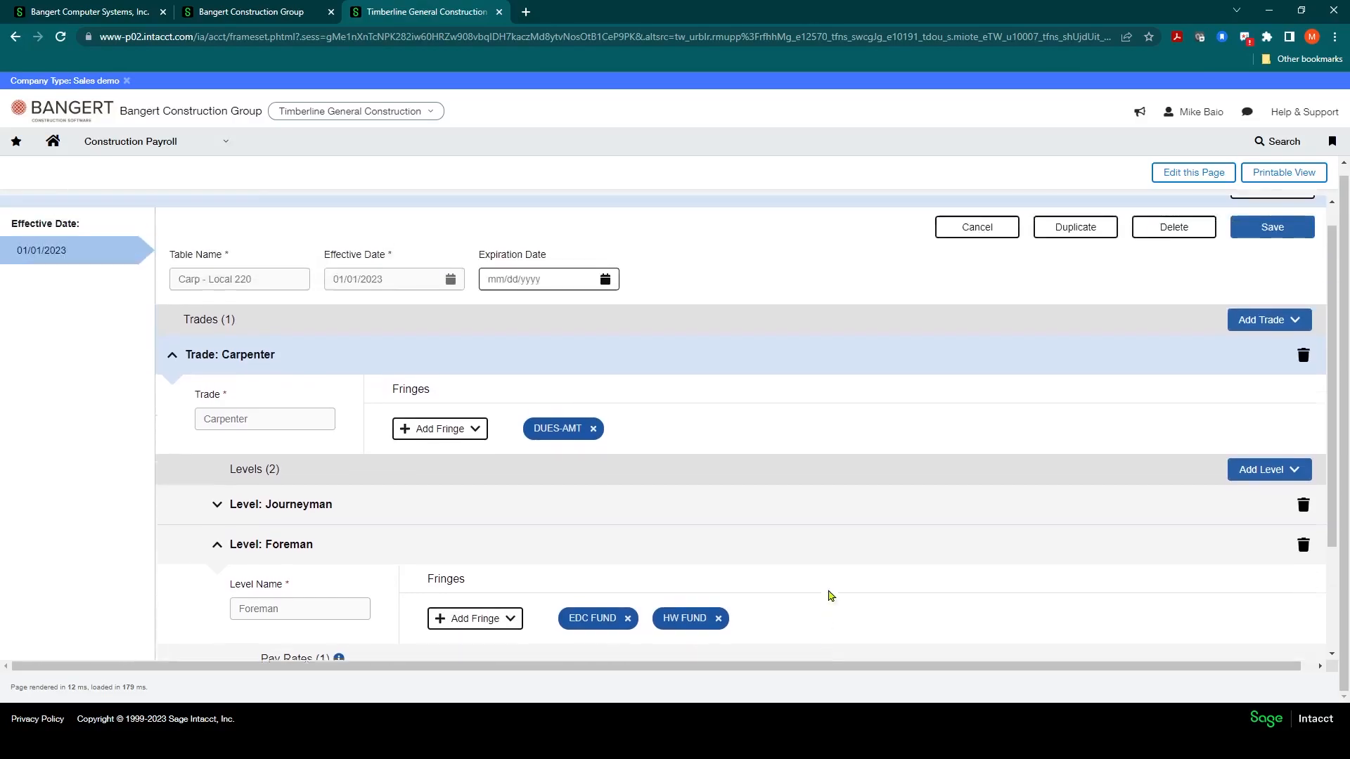
click(1235, 263)
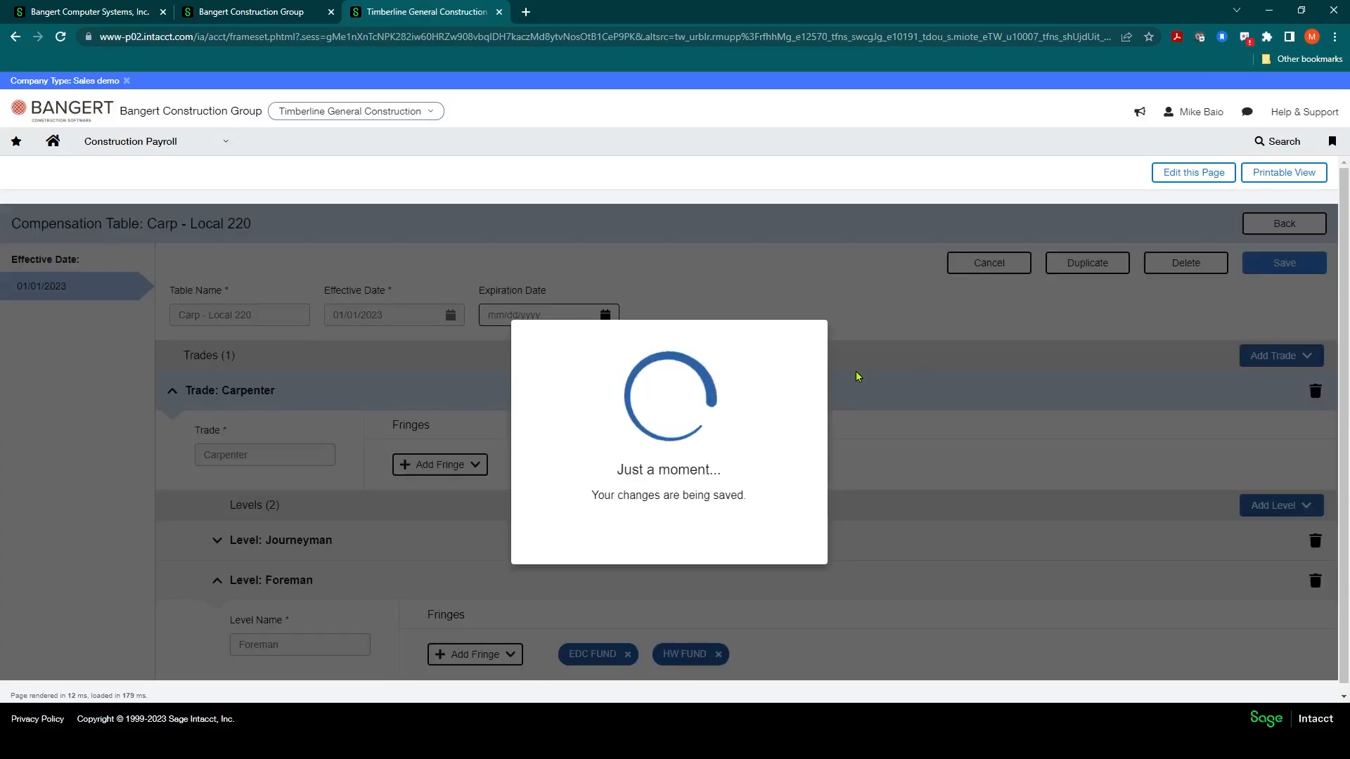
click(679, 523)
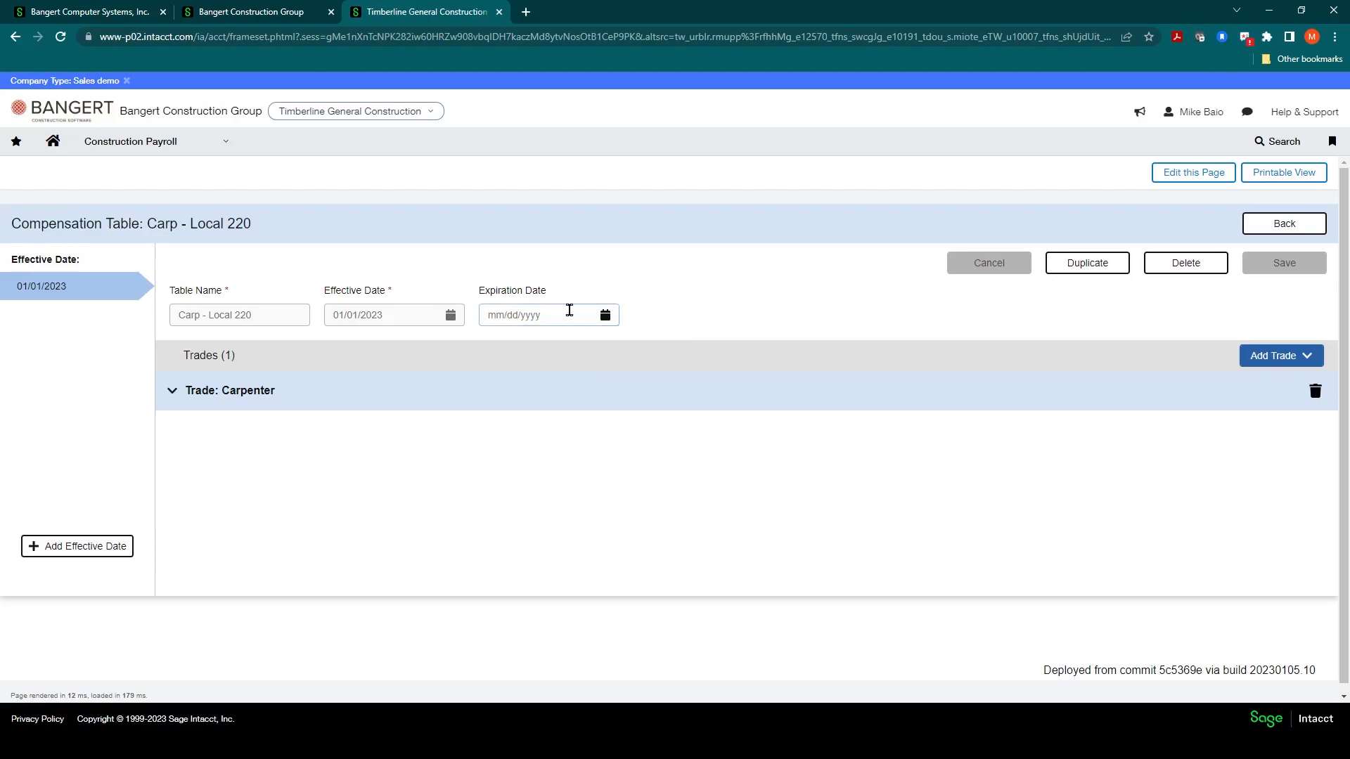
Step: Set the table's expiration date to 12/31/2023 and save the compensation table
click(605, 315)
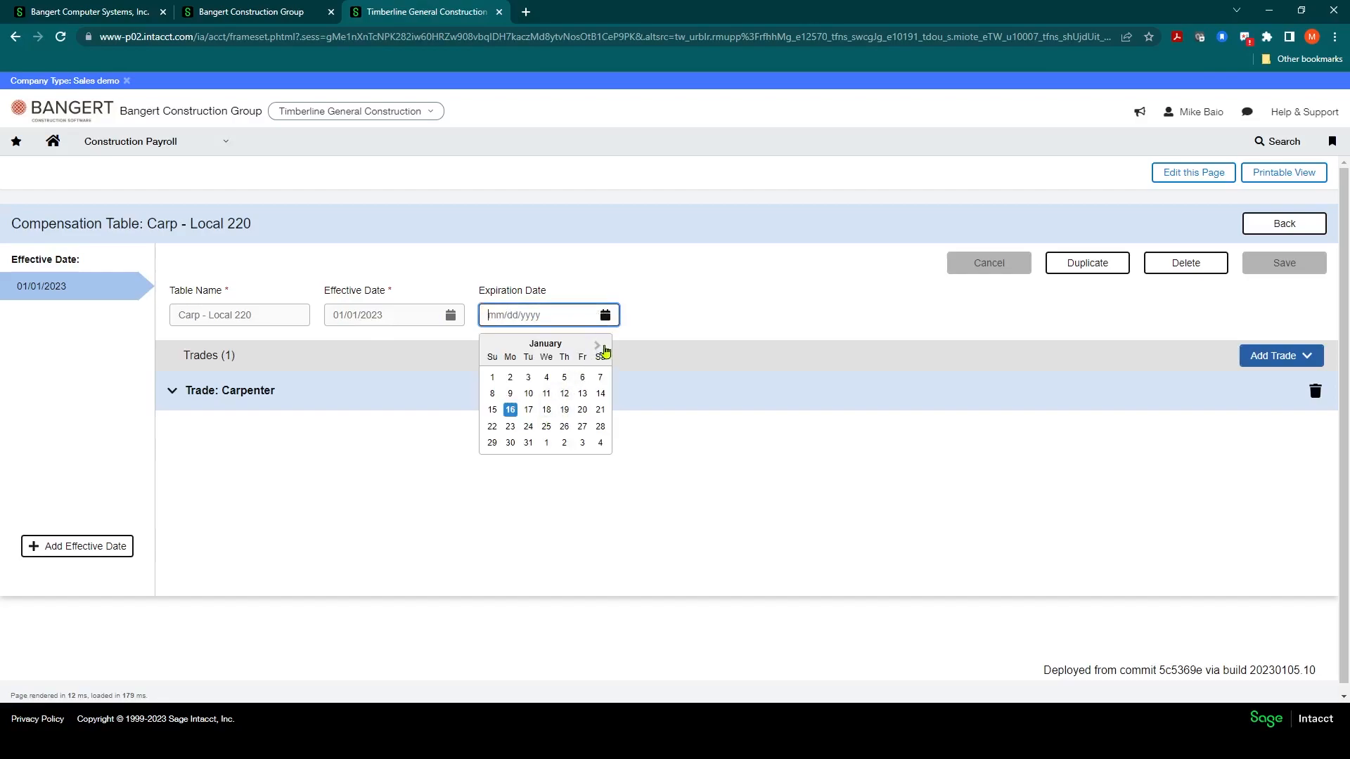
double_click(599, 345)
click(599, 345)
double_click(599, 345)
click(599, 345)
double_click(599, 345)
click(599, 346)
click(598, 345)
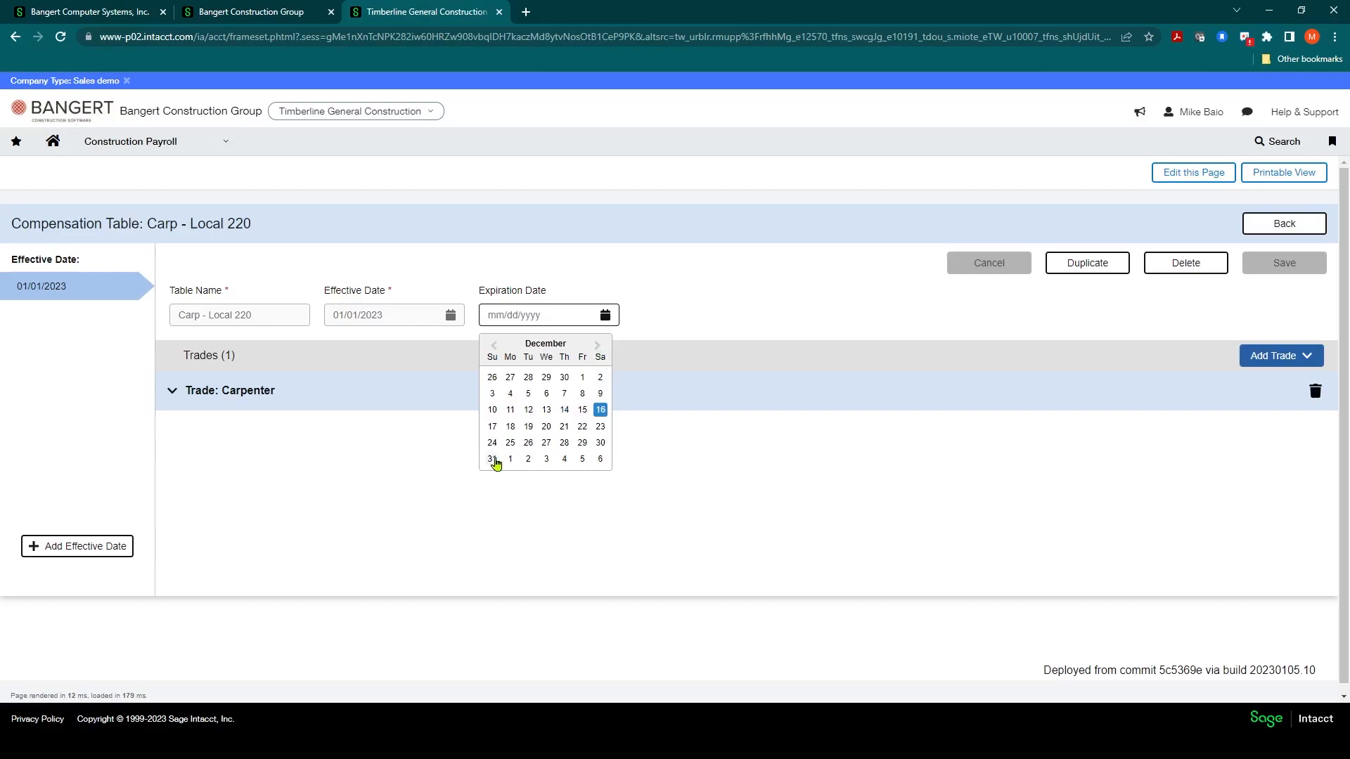
click(494, 461)
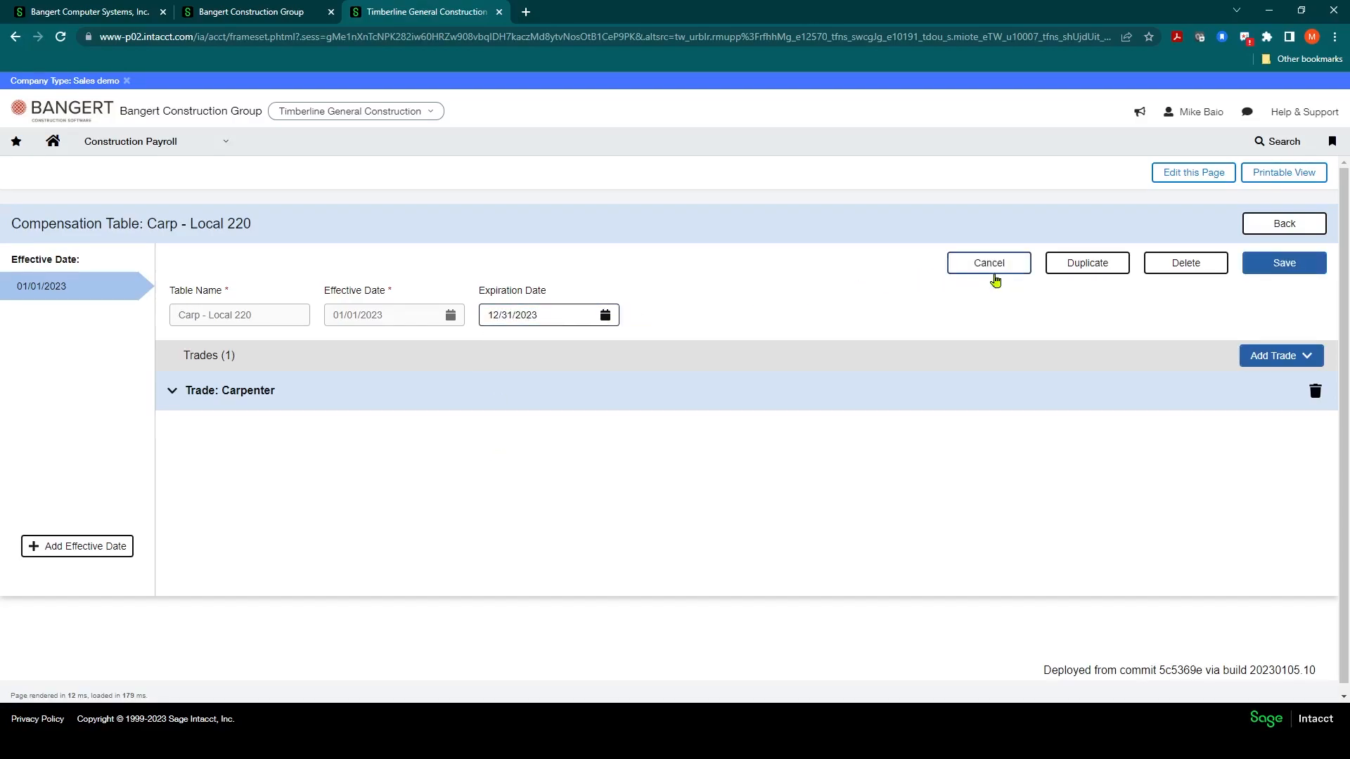
click(1243, 264)
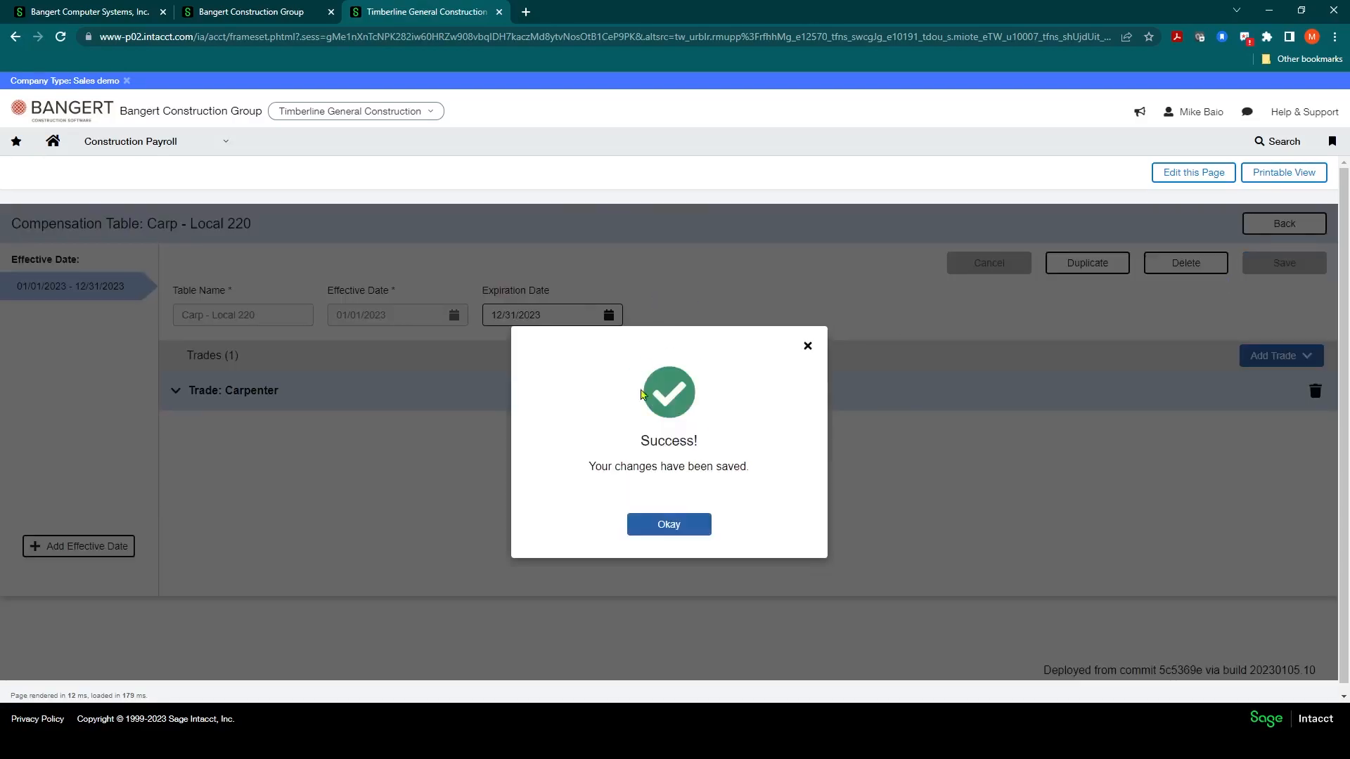
click(666, 528)
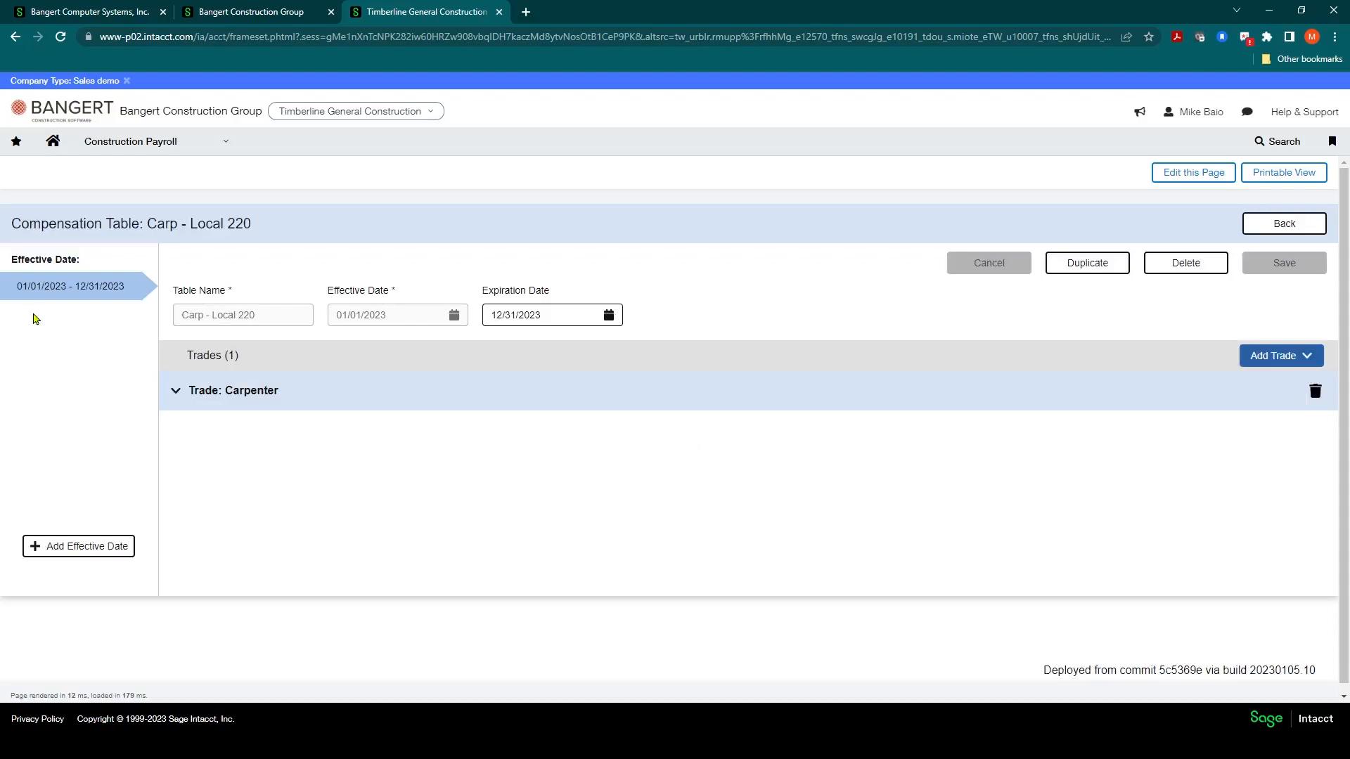
Step: Reopen Carp - Local 220, duplicate its effective date and set the new effective date to 01/01/2024
click(95, 291)
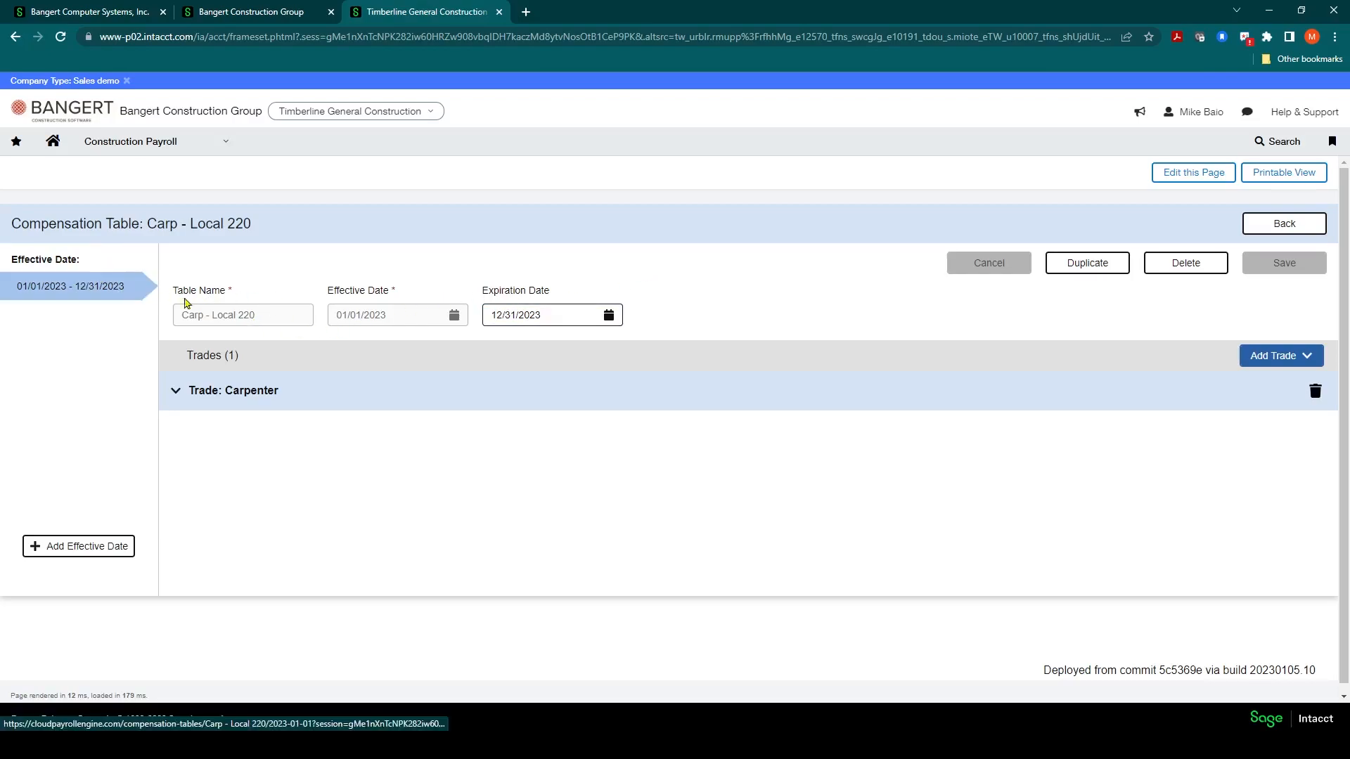
click(1284, 223)
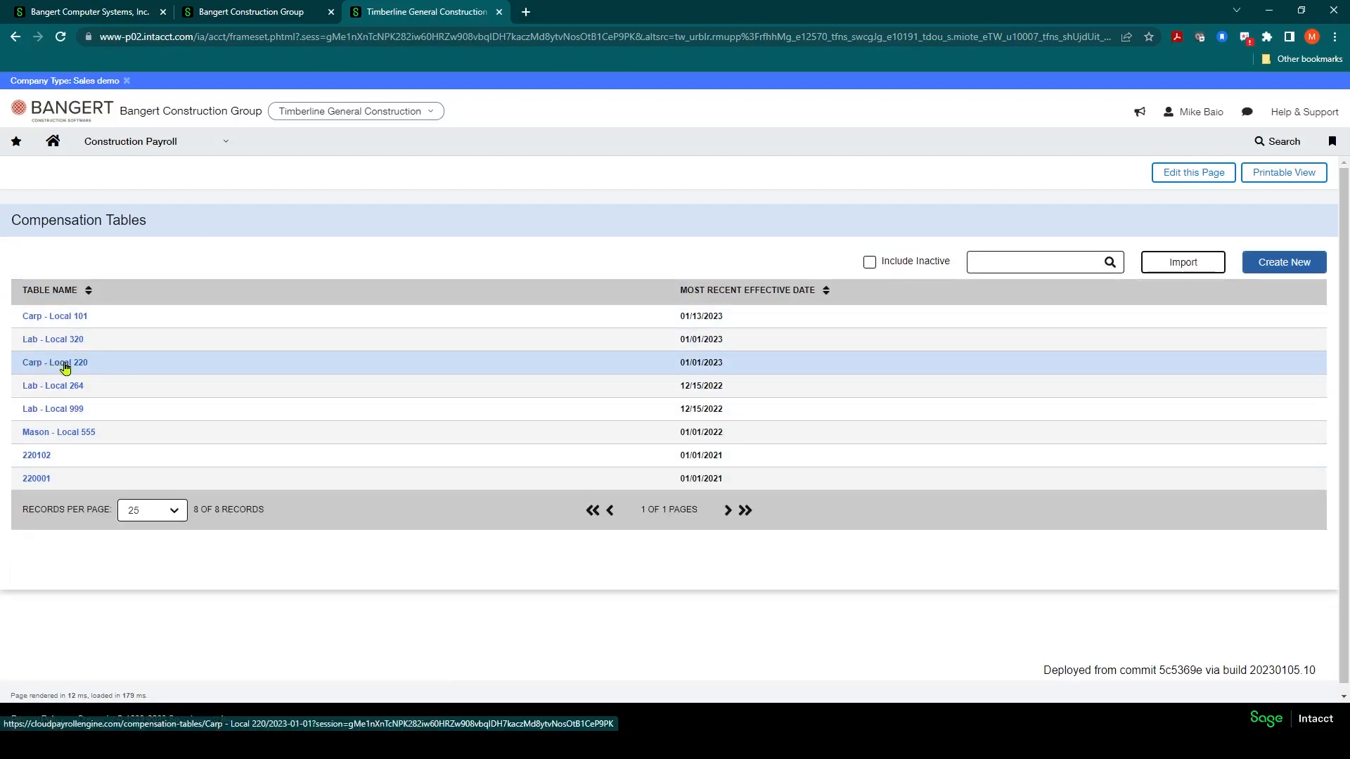
click(64, 365)
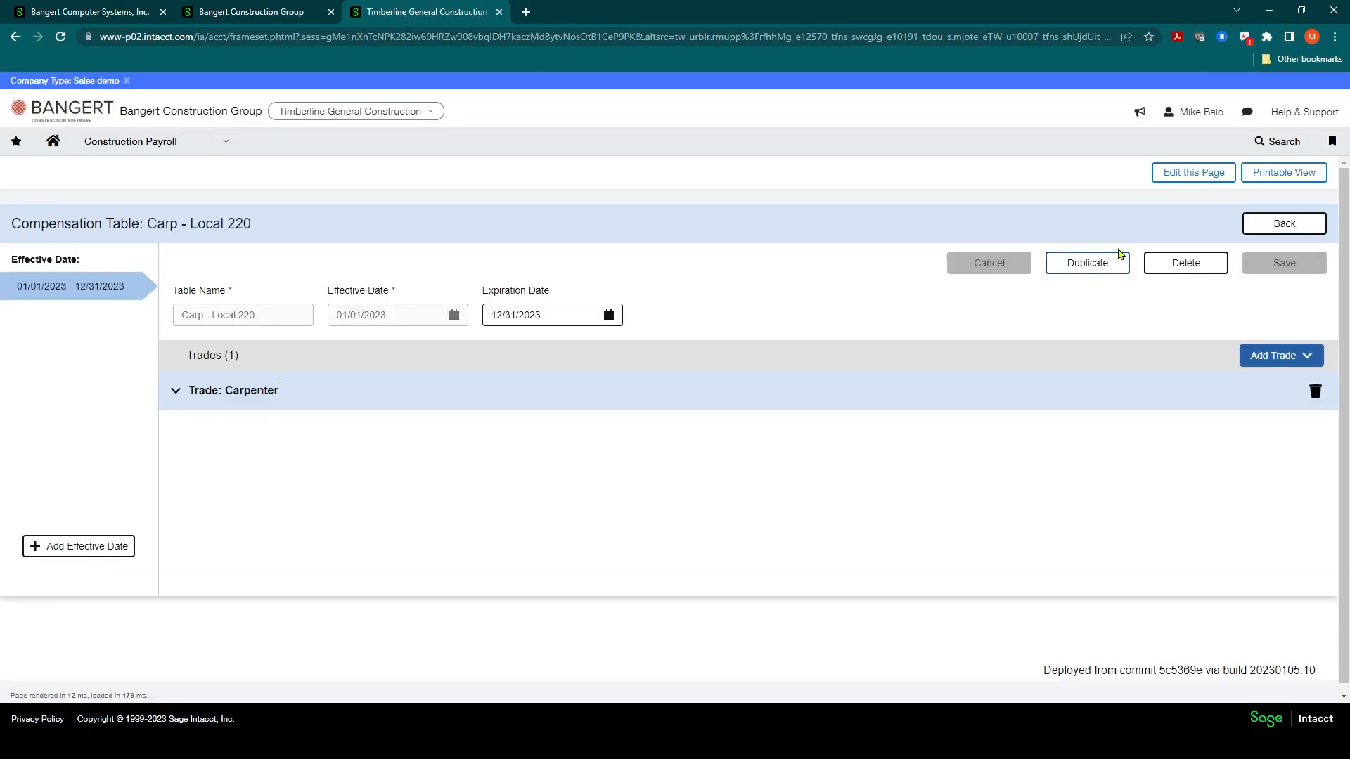
click(1086, 264)
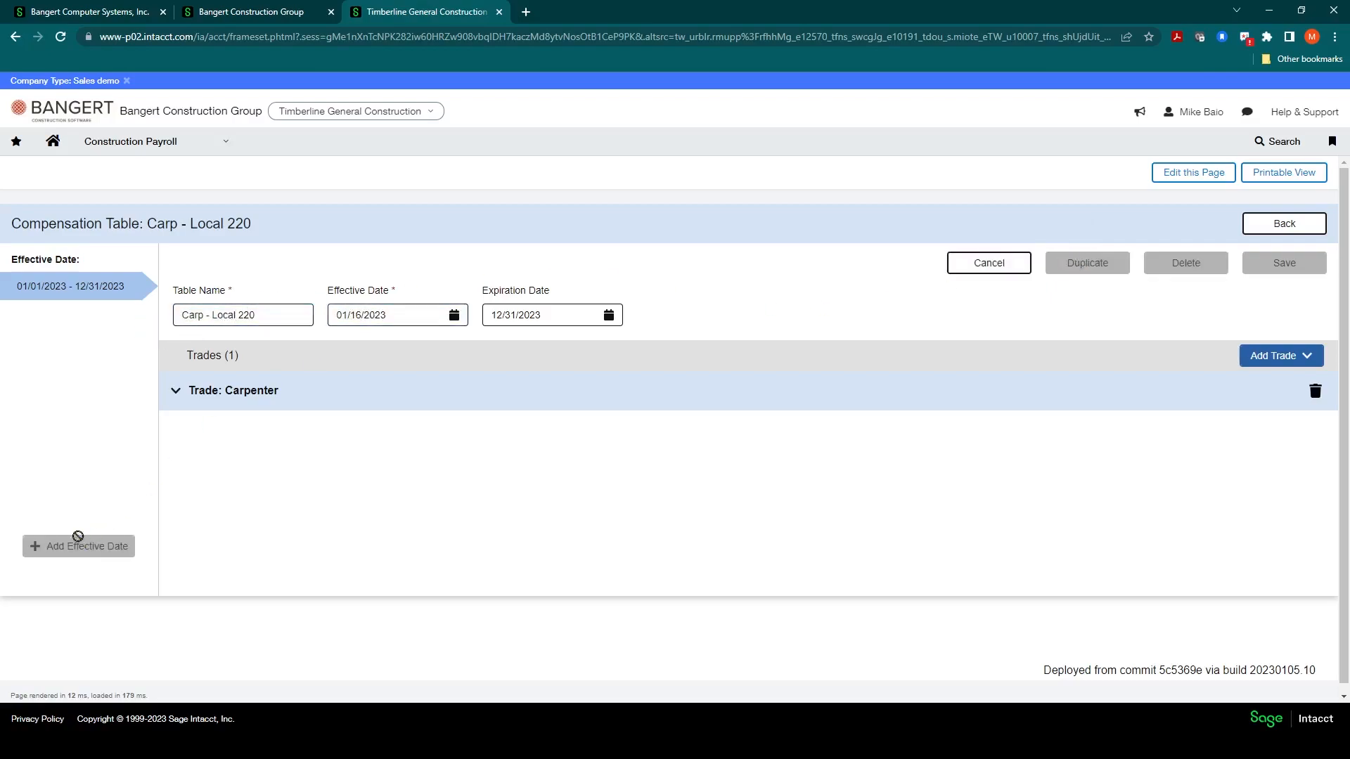
click(399, 318)
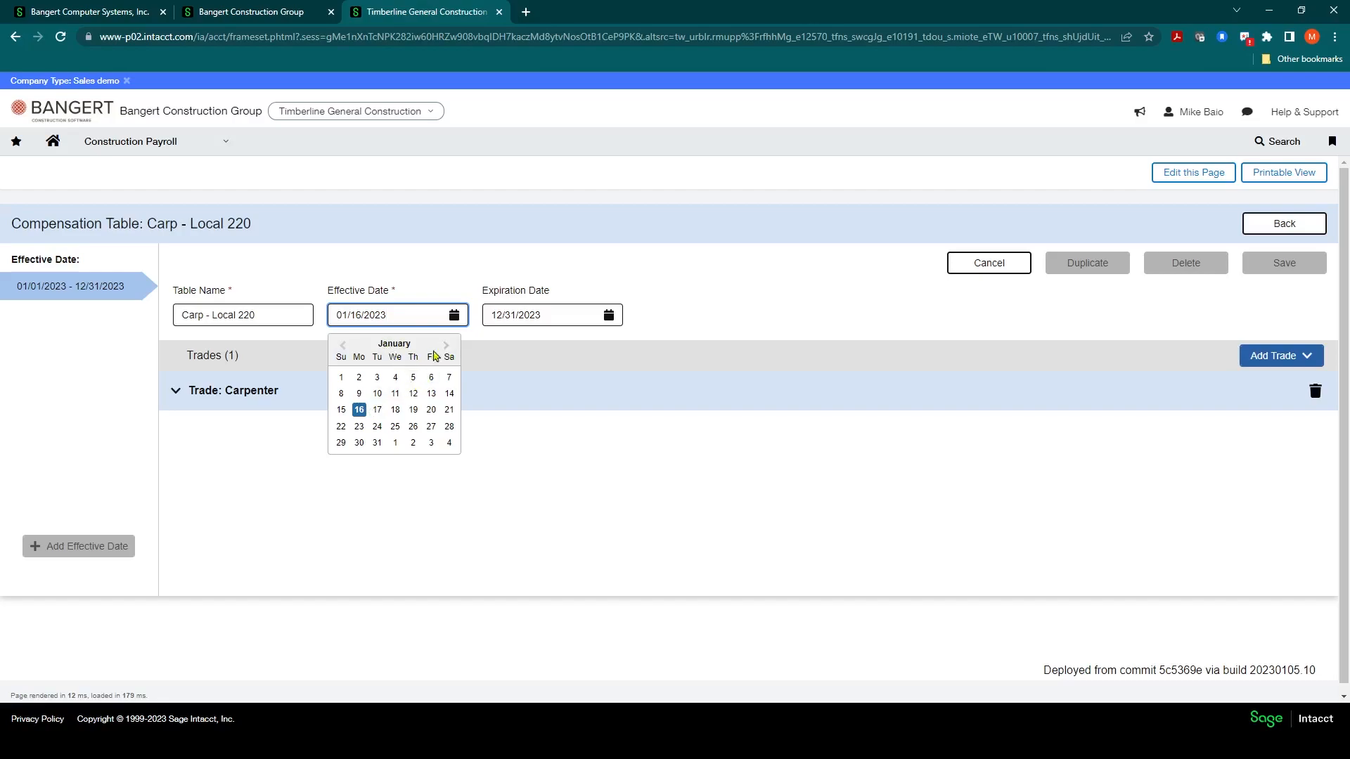
drag(389, 315, 333, 315)
text(01/01/2024)
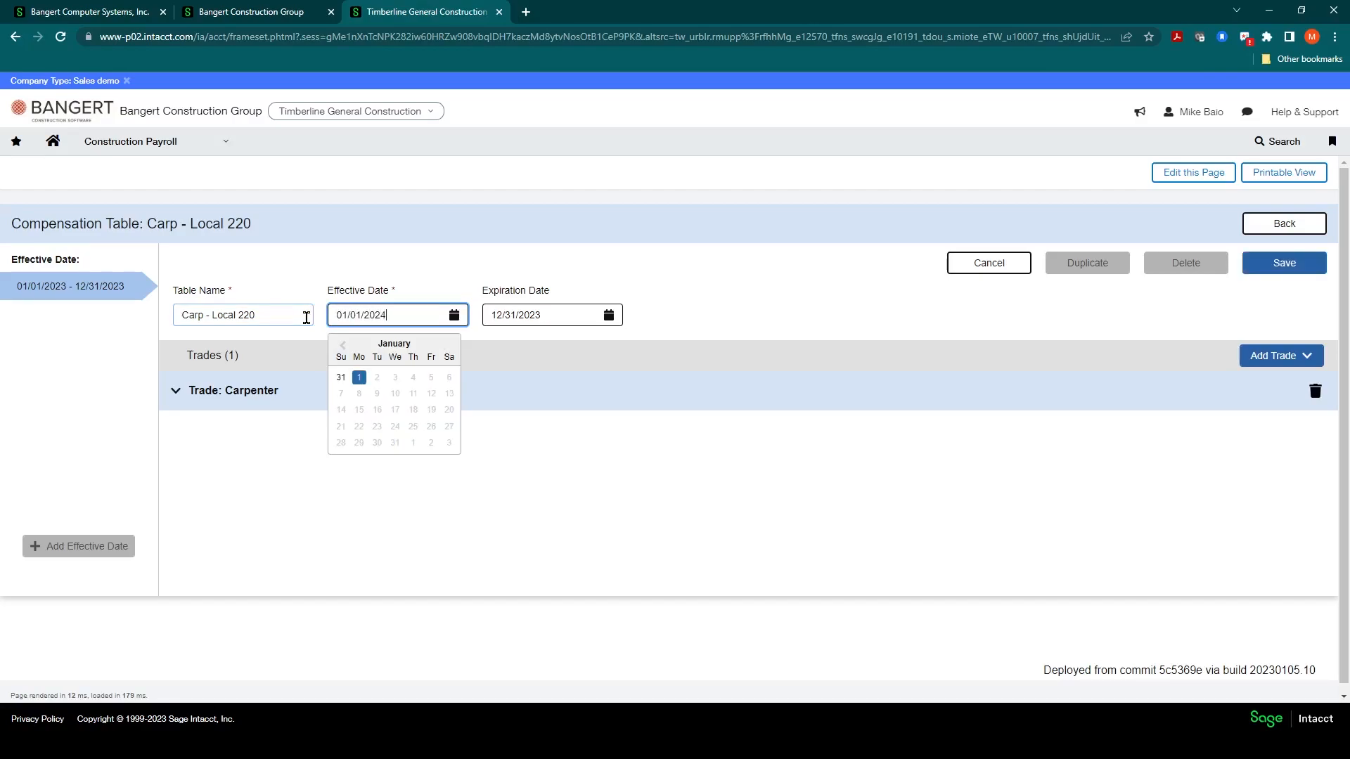
Step: Try to change the duplicate's expiration date to 12/31/2024
click(538, 315)
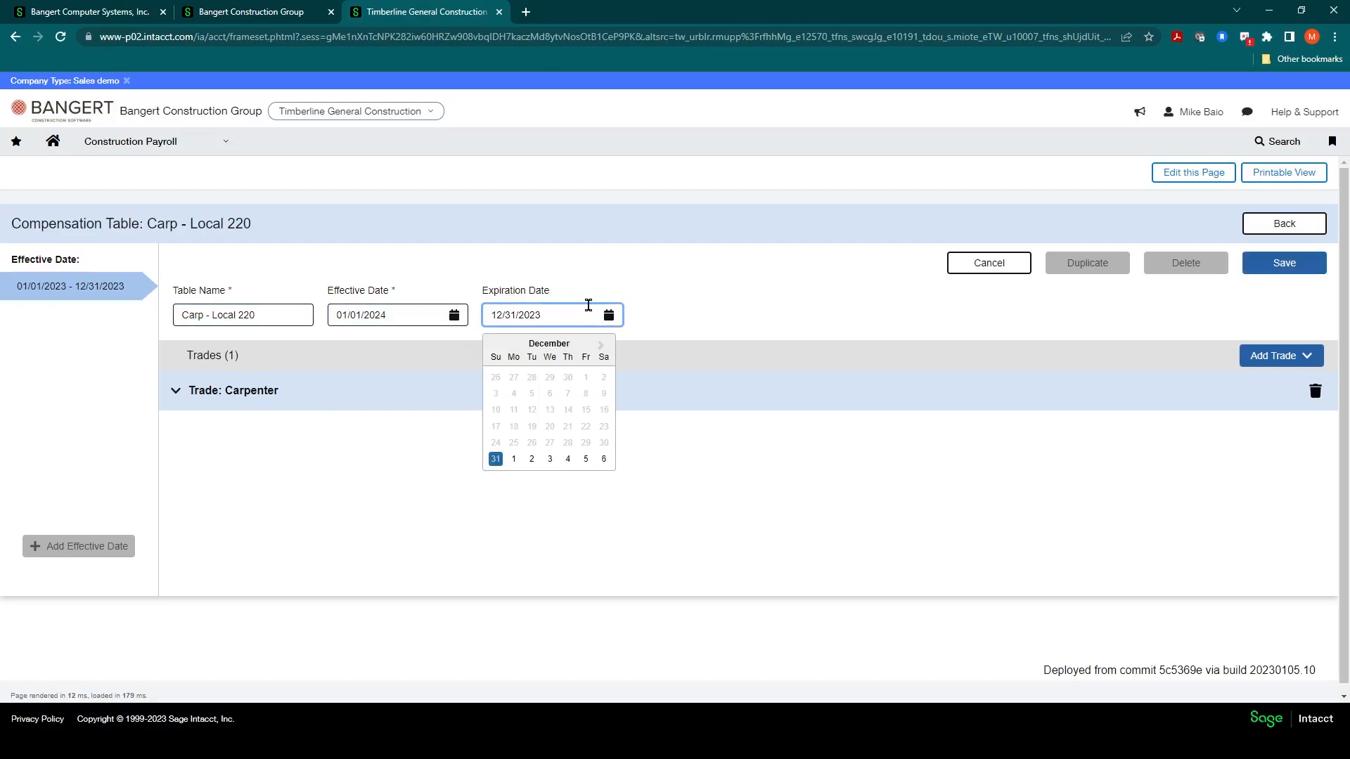
text(4)
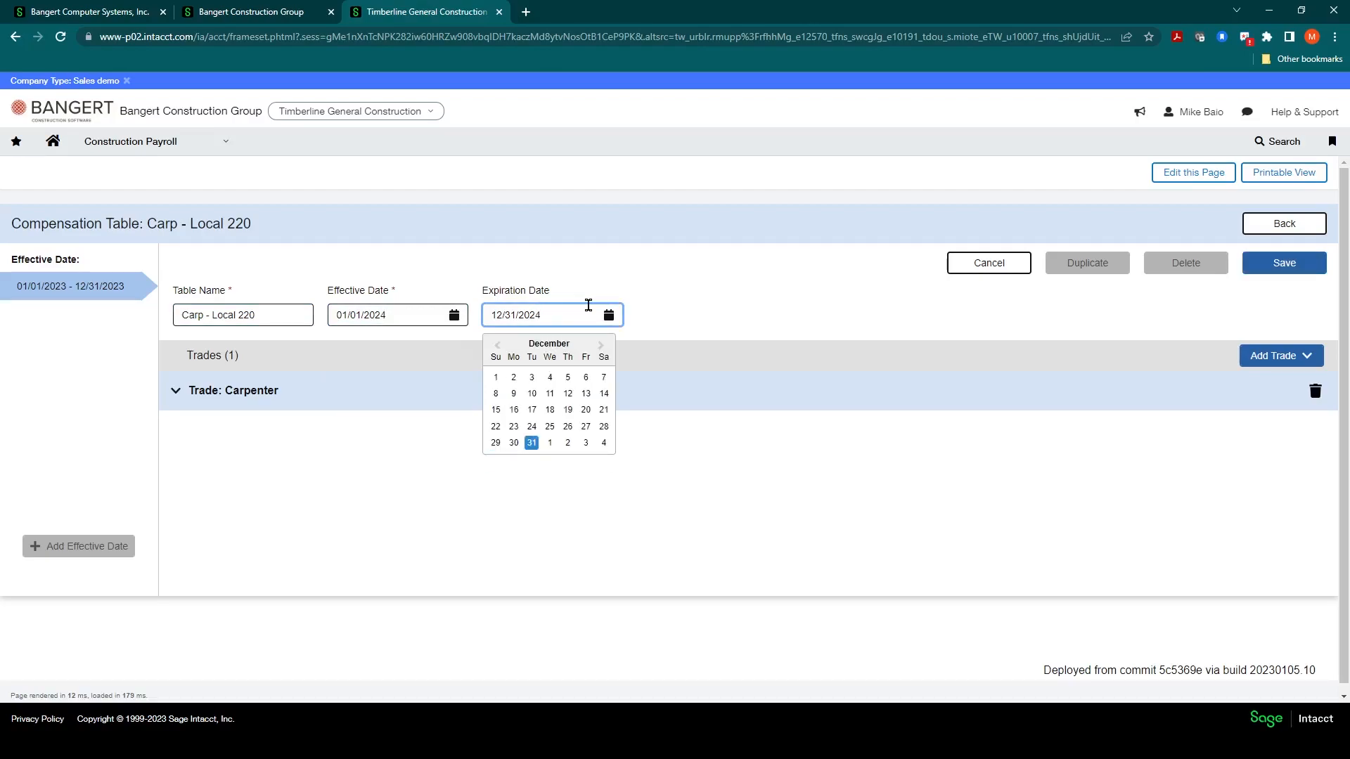
click(731, 296)
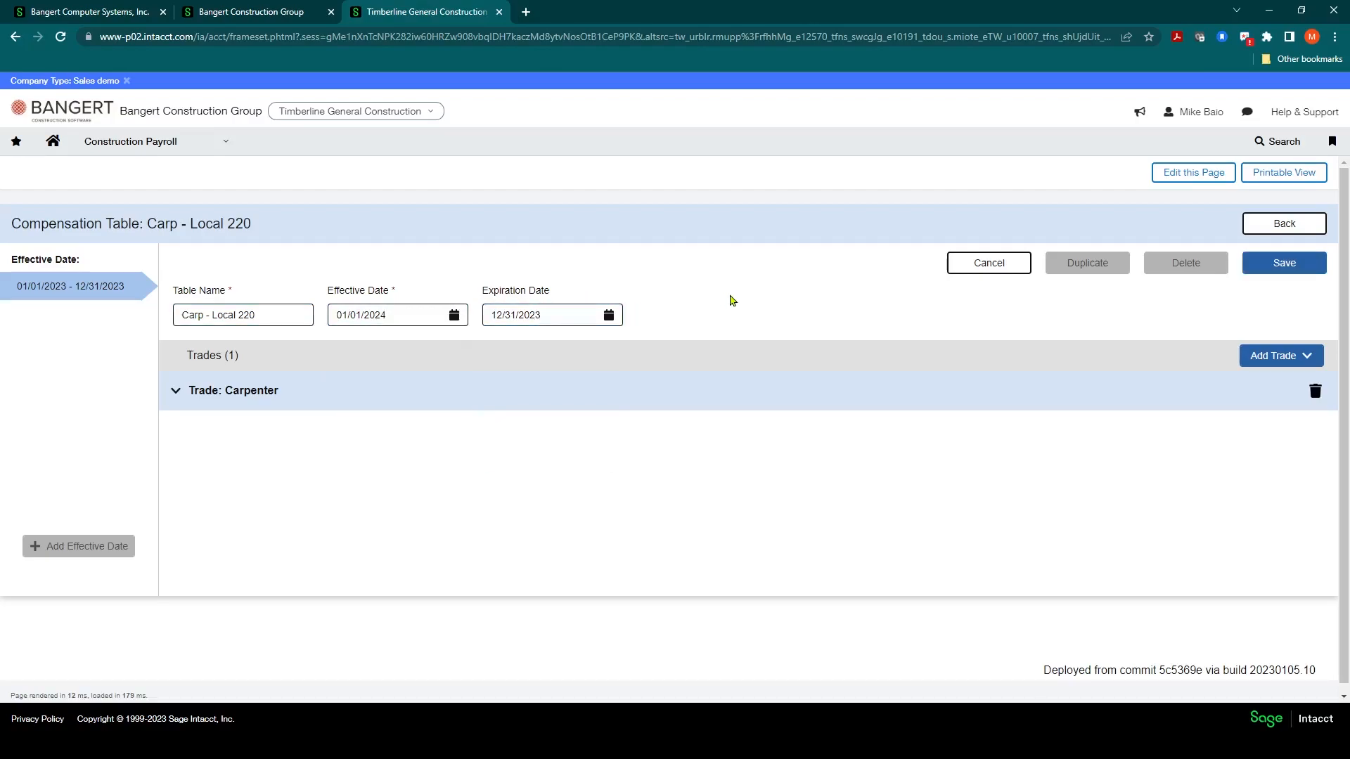
Step: Save the new 01/01/2024 effective date of the compensation table
click(1277, 266)
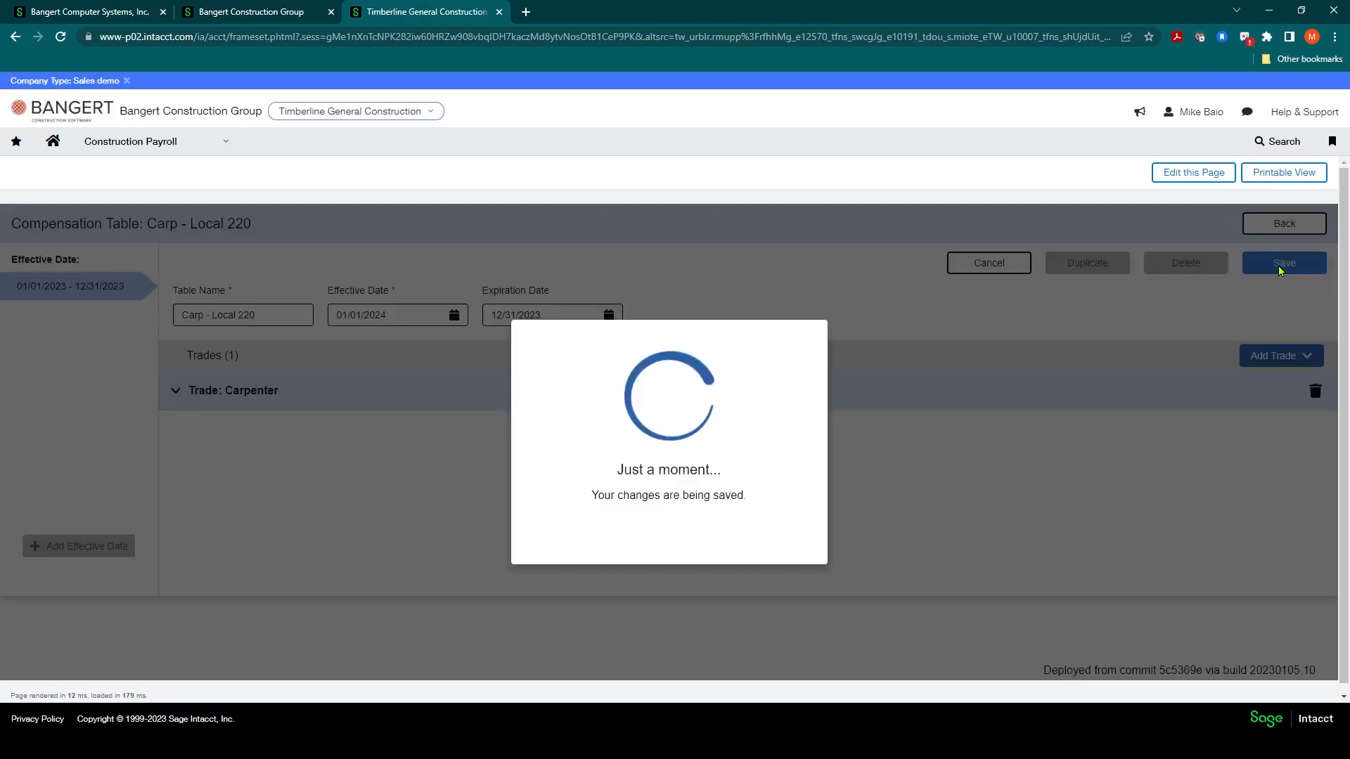
click(682, 526)
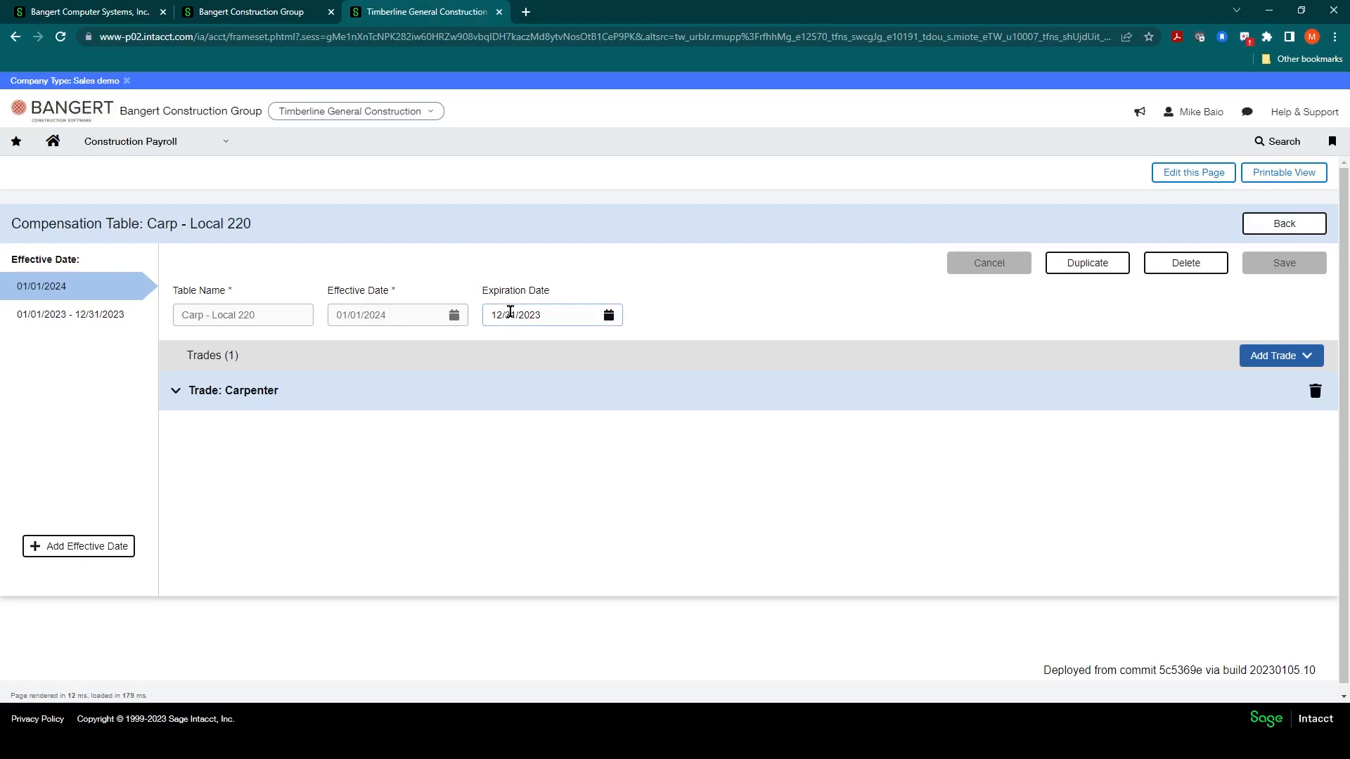
Step: Set the 01/01/2024 effective date's expiration date to 12/31/2024 and save
click(566, 315)
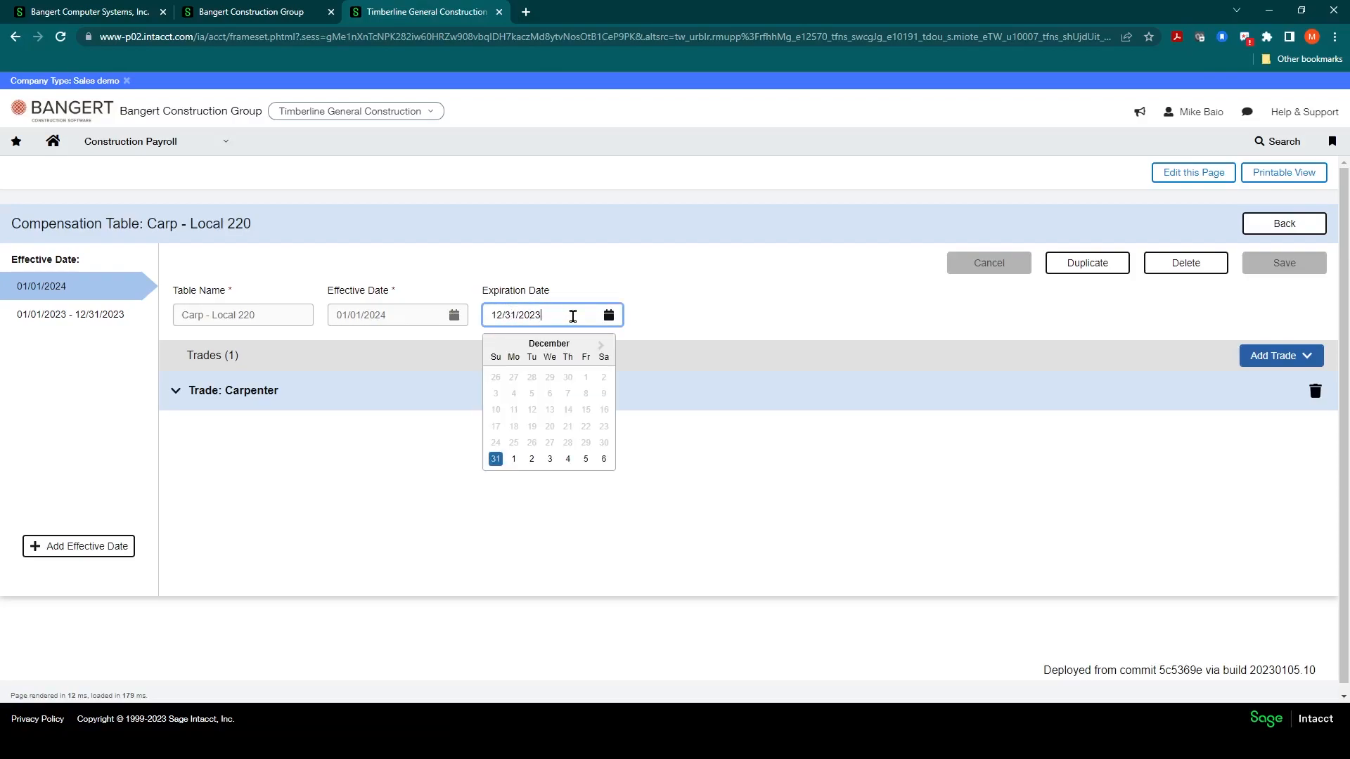
key(BackSpace)
text(4)
click(633, 244)
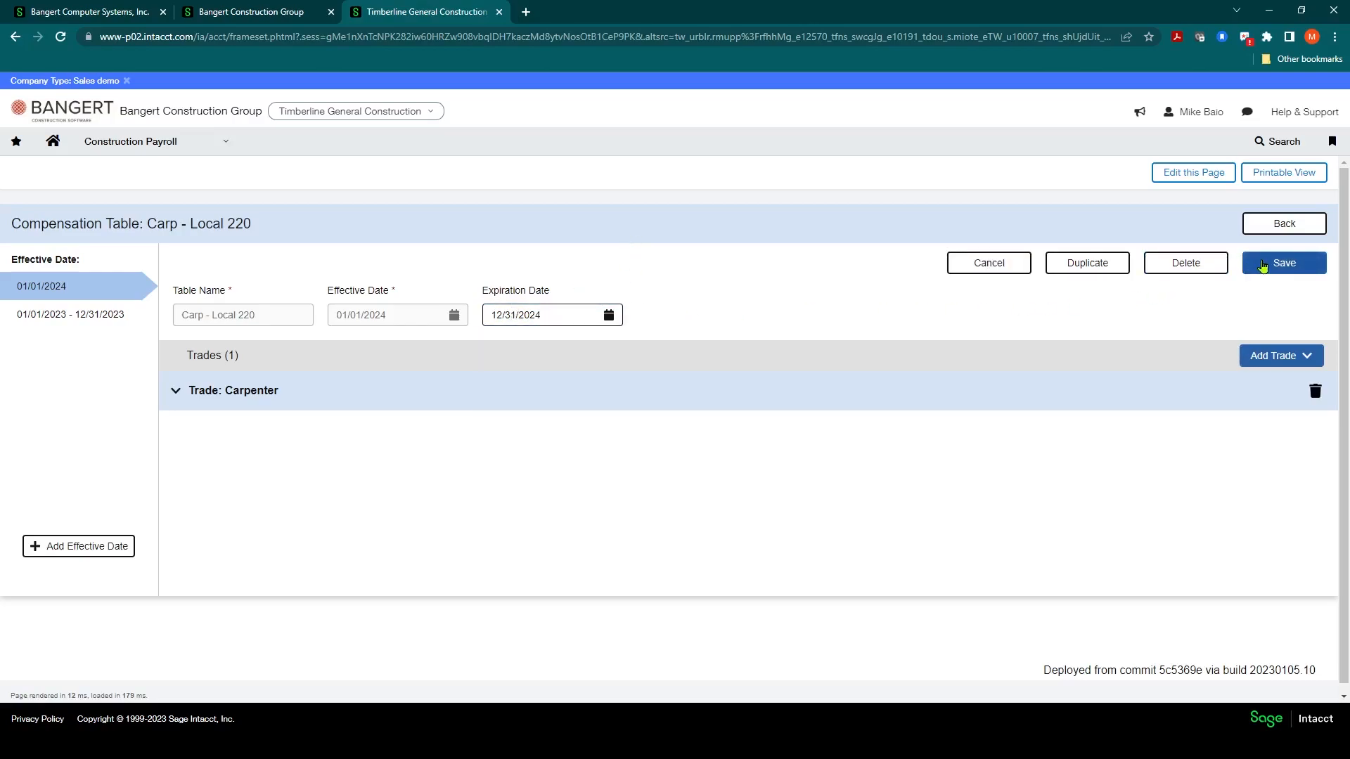
click(1286, 262)
click(664, 526)
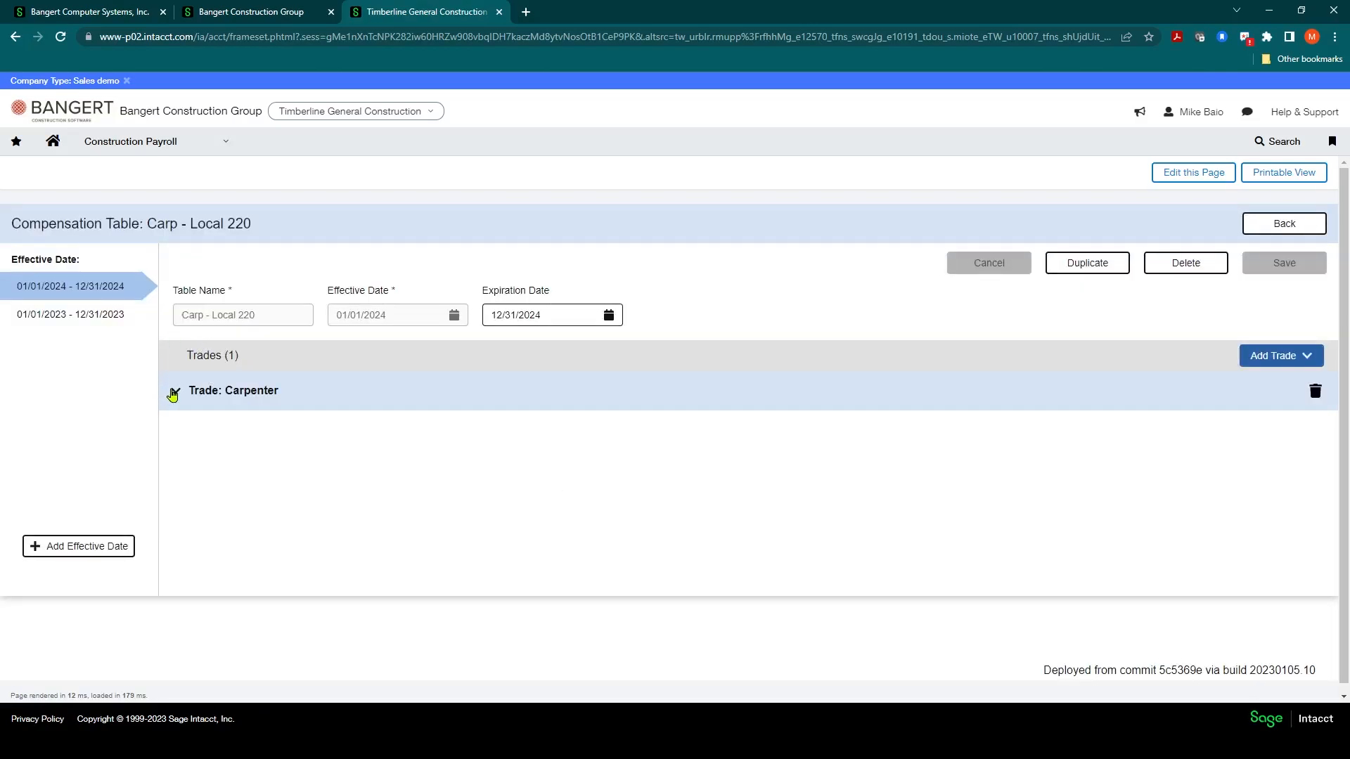
Step: Expand the Carpenter trade and set the DUES-AMT fringe's Max % of Basis to 6.5
click(174, 392)
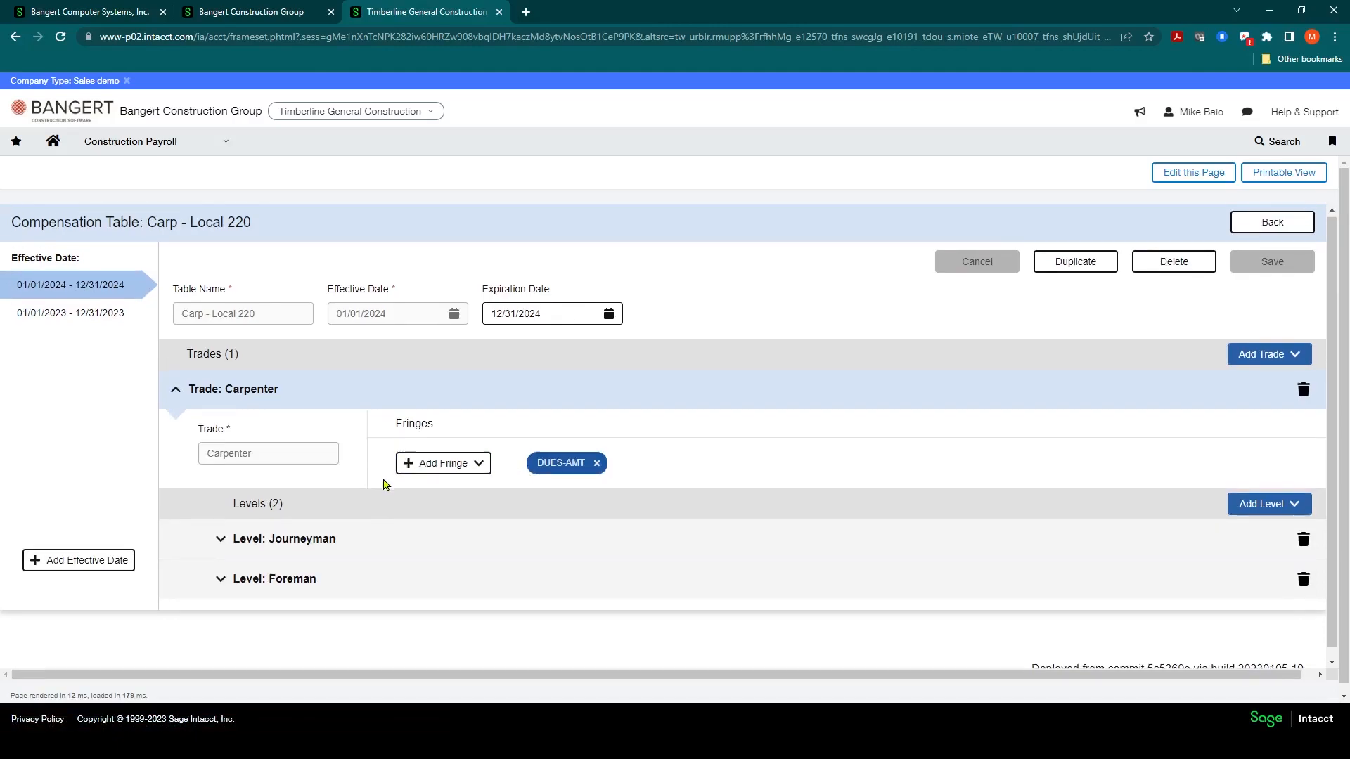
scroll(385, 485, down, 1)
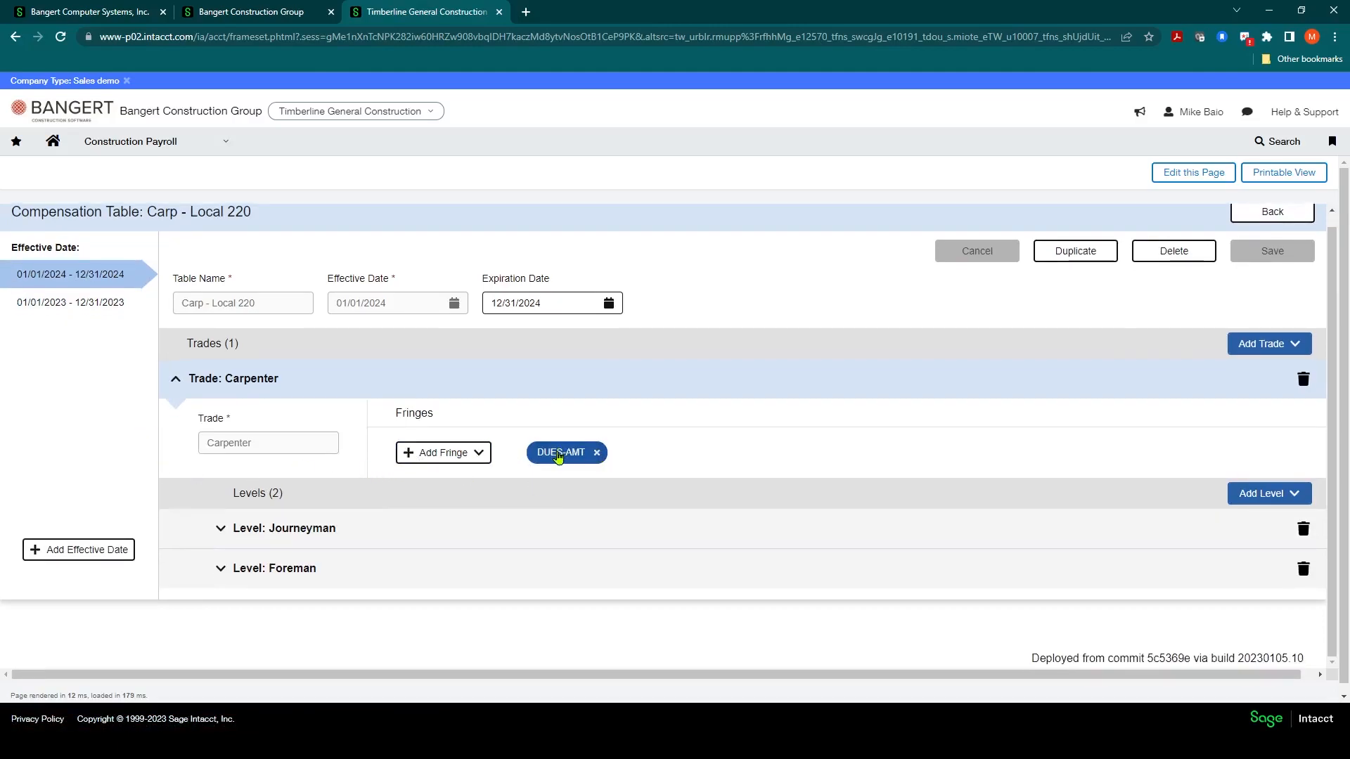
click(558, 453)
double_click(382, 421)
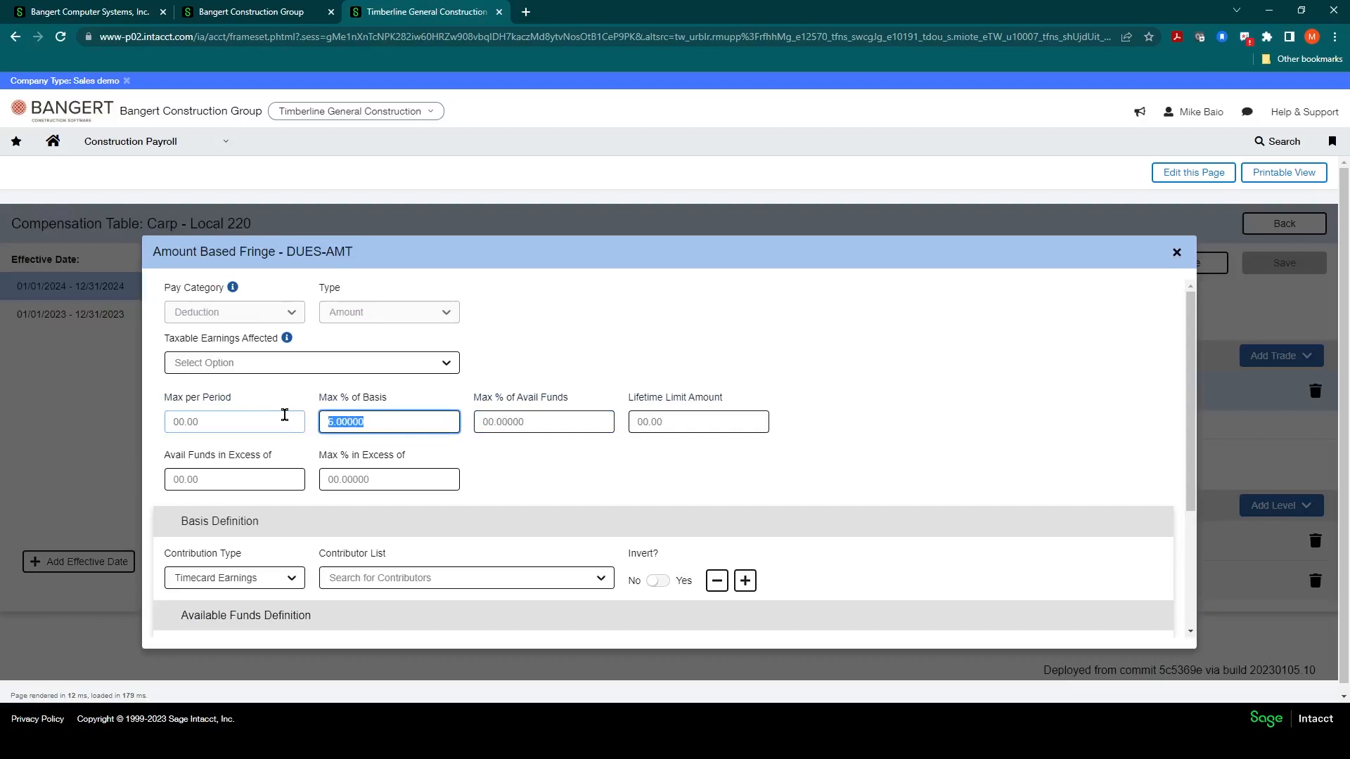
text(5.5)
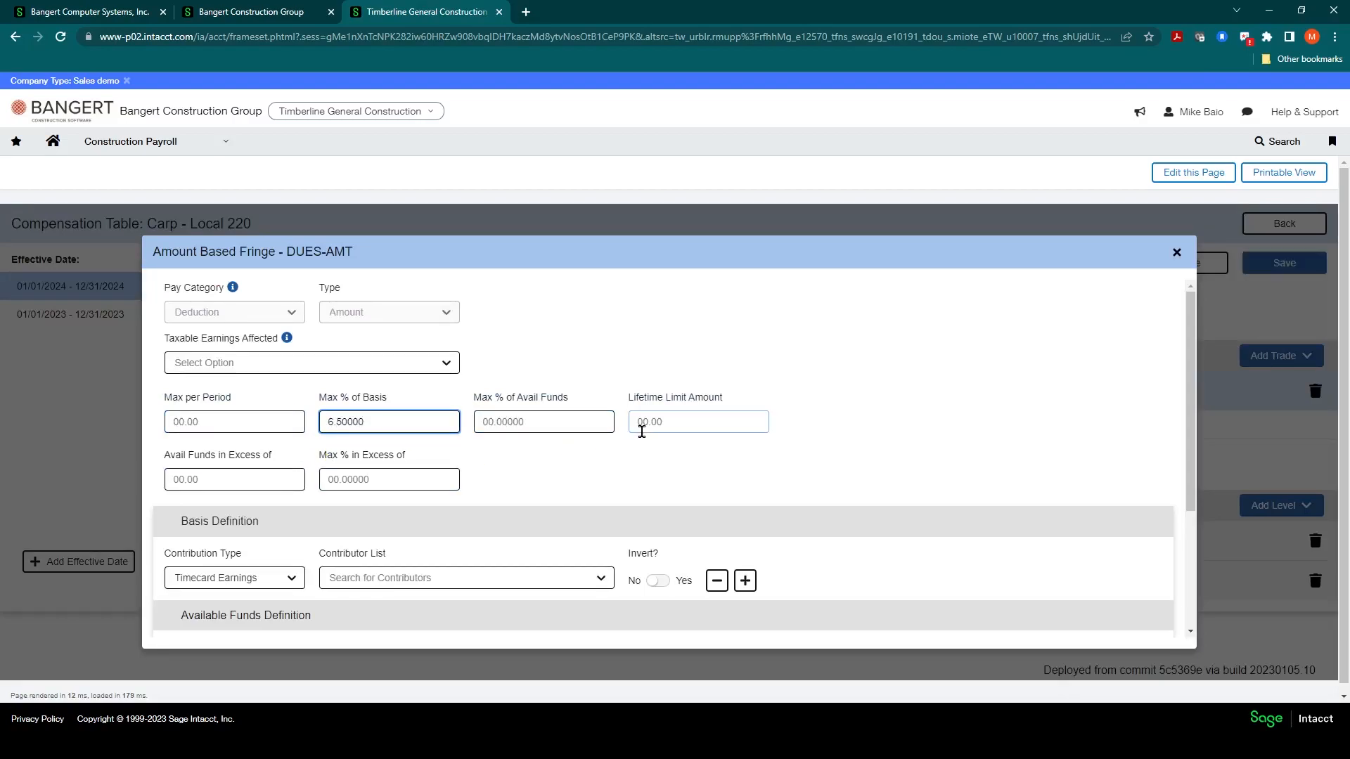
scroll(666, 464, down, 4)
click(1129, 623)
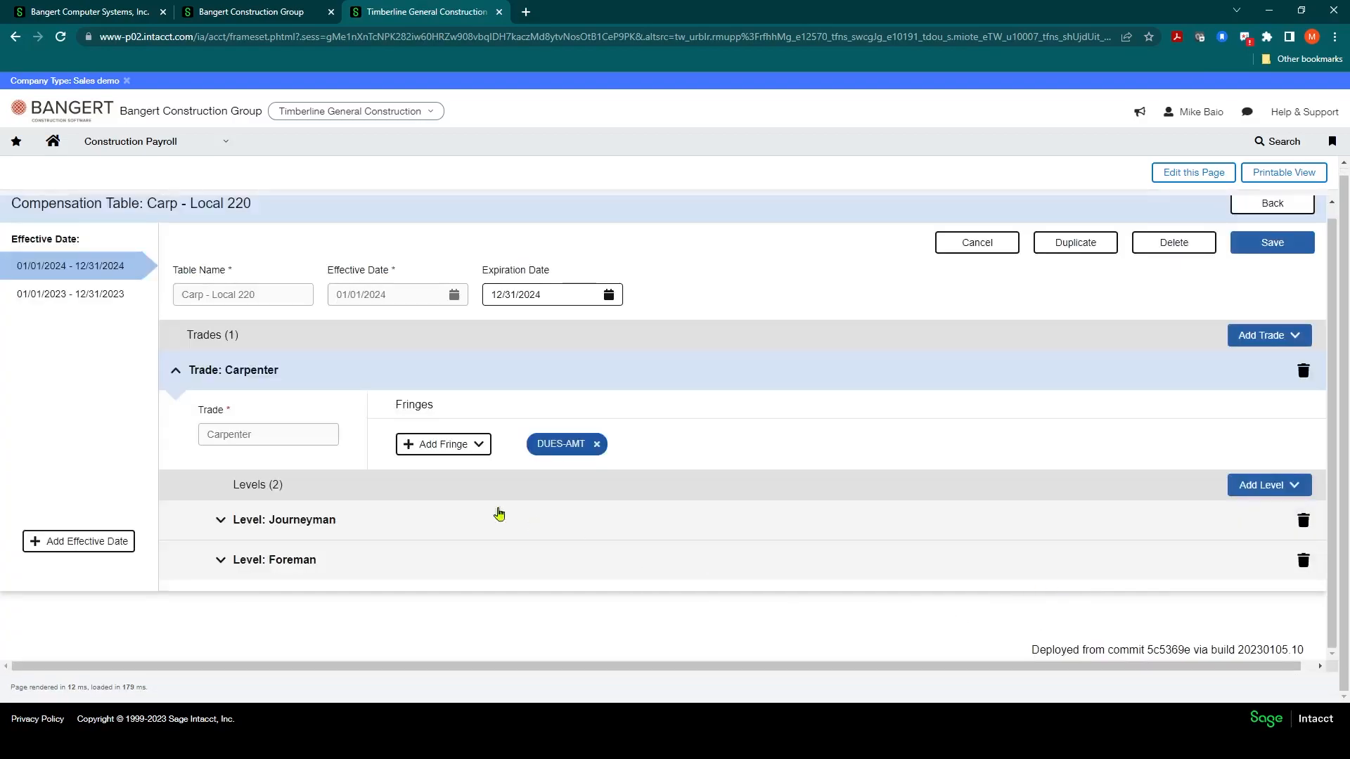
Step: Expand the Journeyman level and set its REG pay rate to 28
click(220, 520)
scroll(316, 534, down, 2)
click(498, 543)
drag(498, 544, 378, 543)
text(28)
click(741, 475)
Step: Expand the Foreman level and set its REG pay rate to 35
click(222, 609)
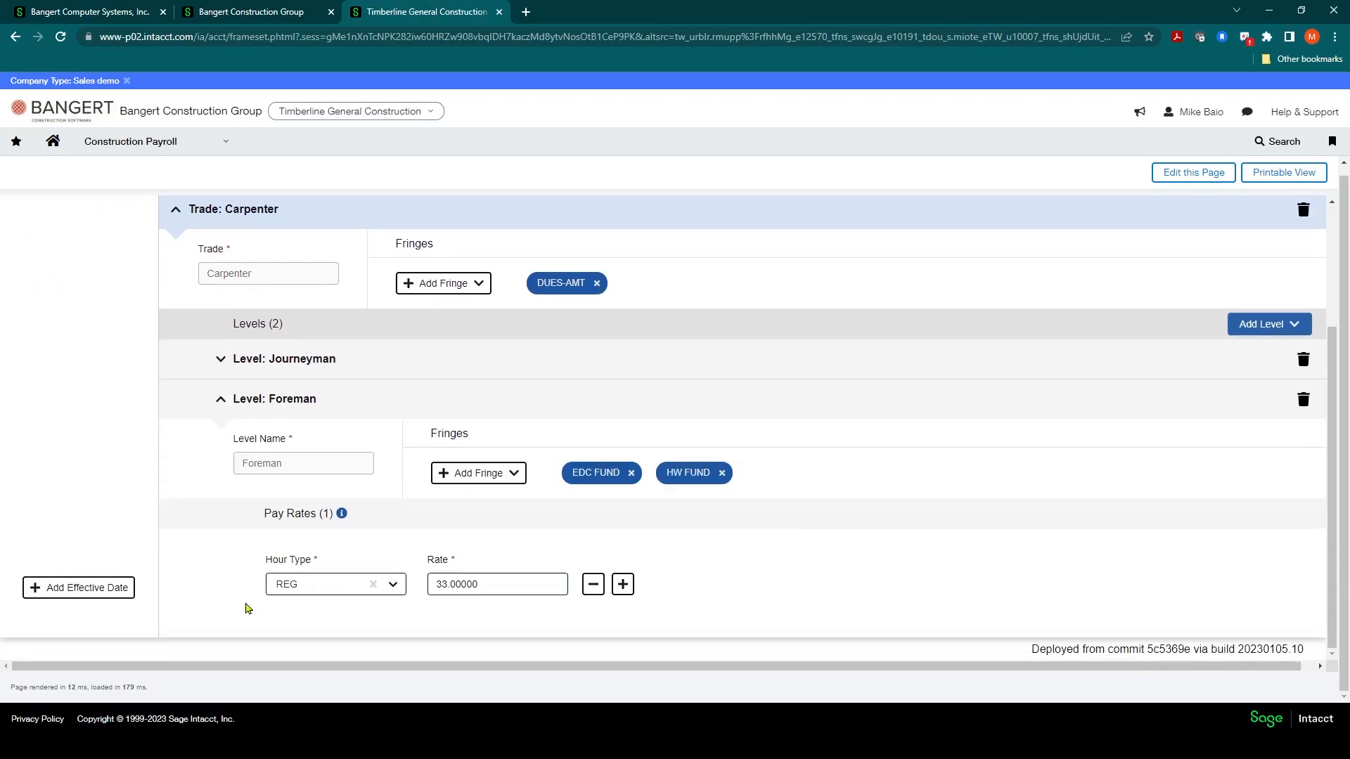
drag(492, 584, 364, 588)
text(35)
click(681, 513)
Step: Save the updated 2024 compensation table
scroll(683, 514, up, 4)
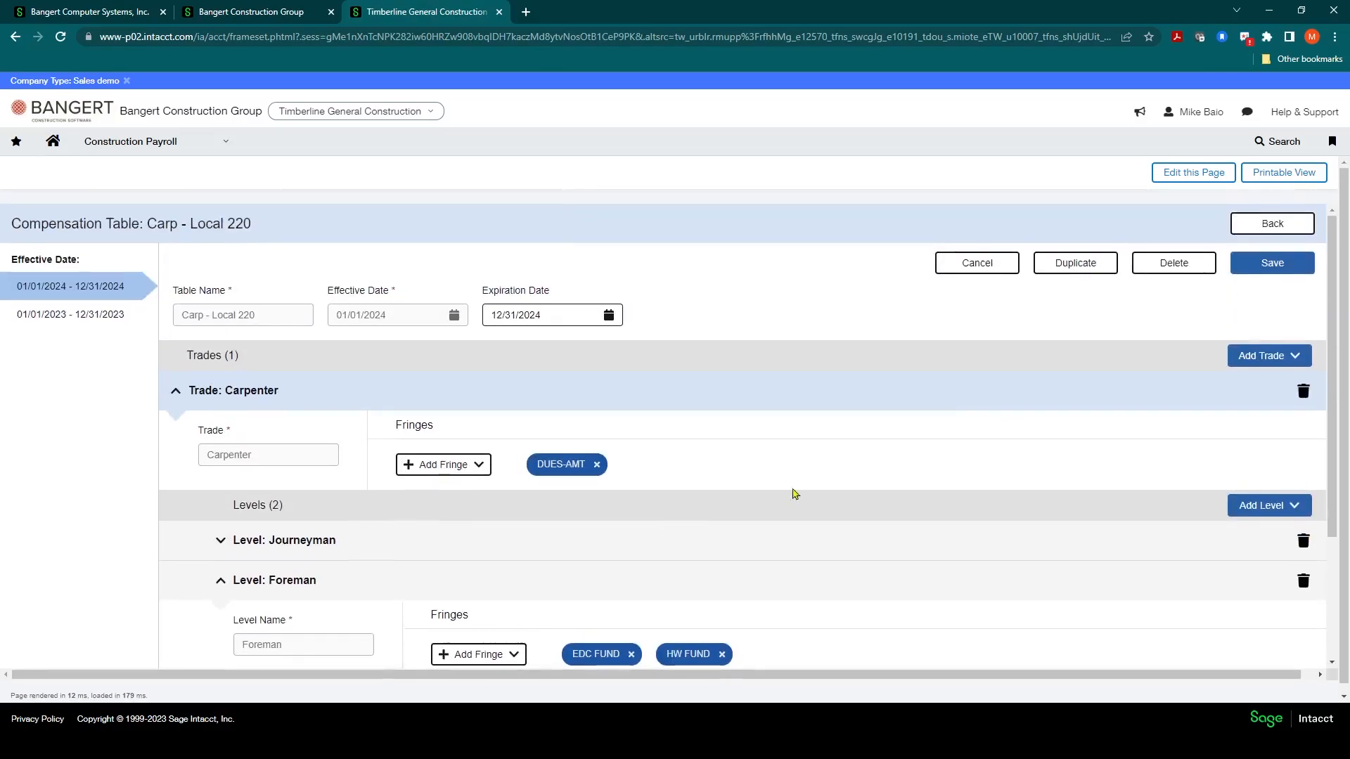
click(1272, 263)
click(645, 530)
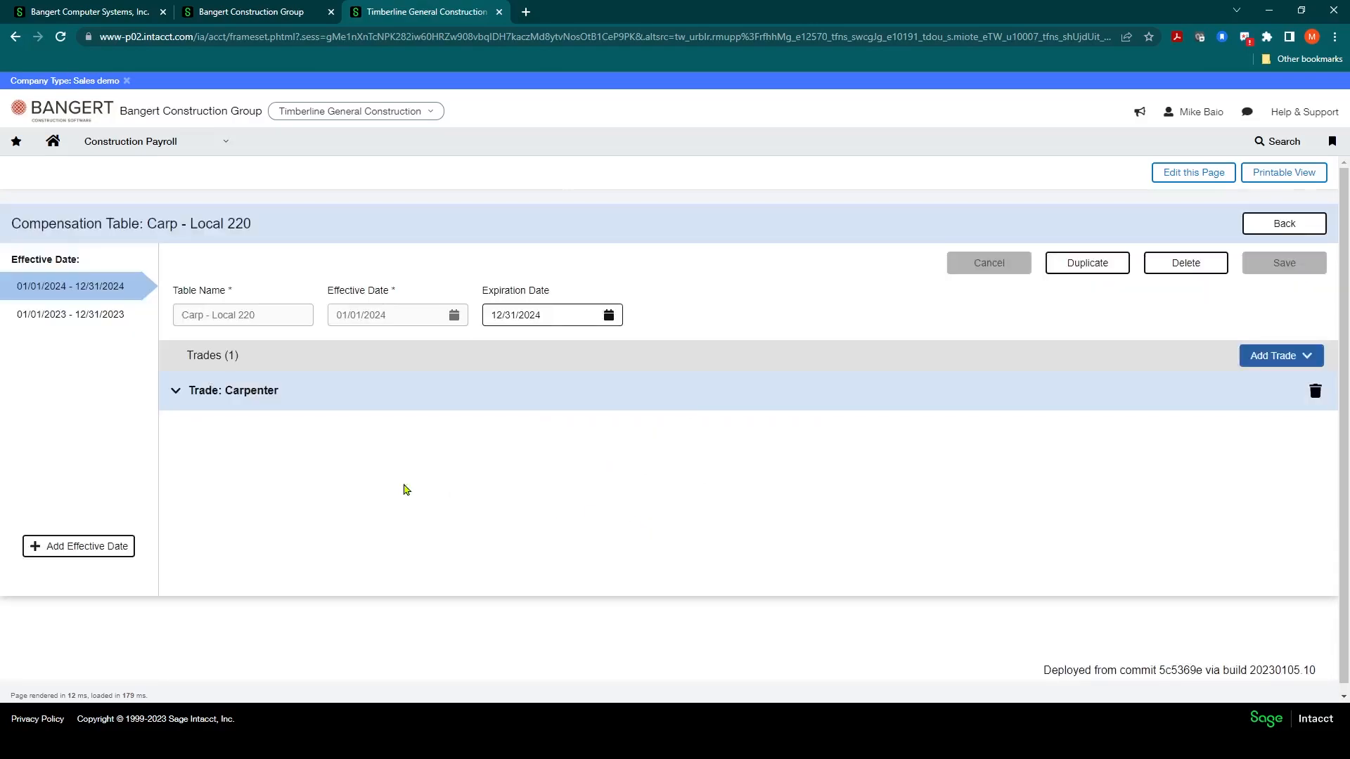